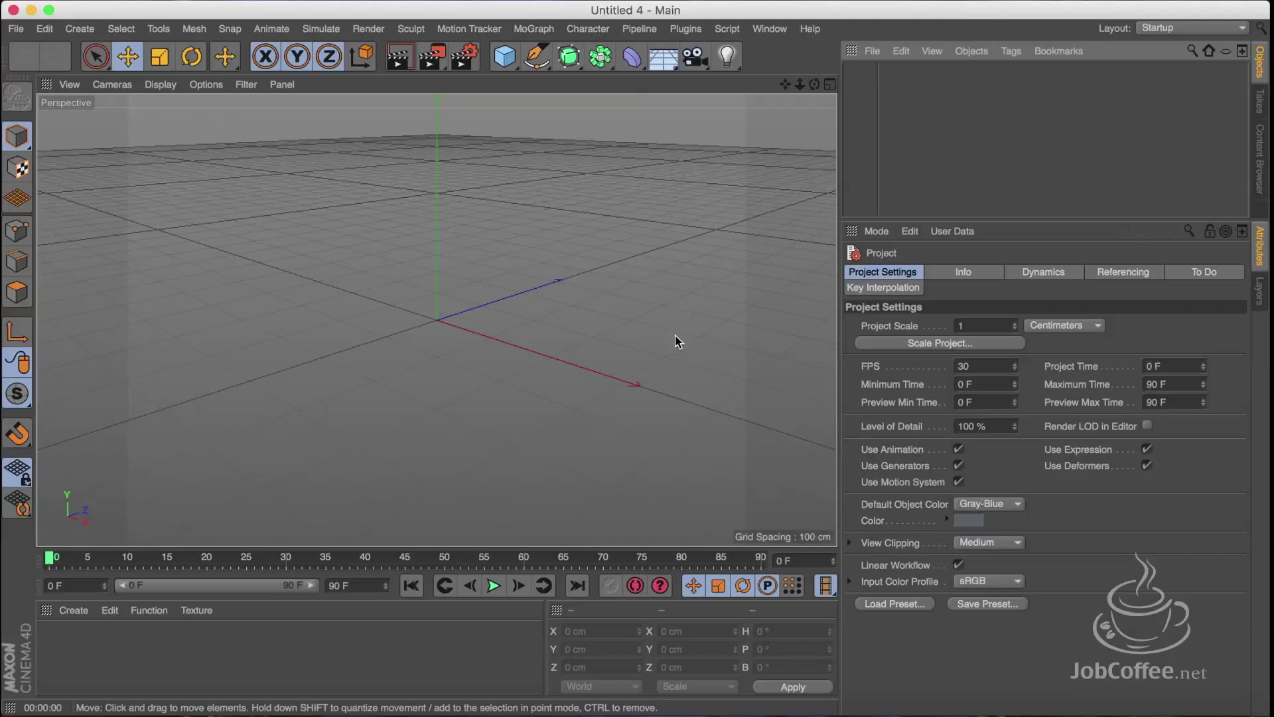
# - Browse the environment objects without adding any, then add a default Camera to the empty scene
pyautogui.moveTo(666, 61); pyautogui.dragTo(796, 256)
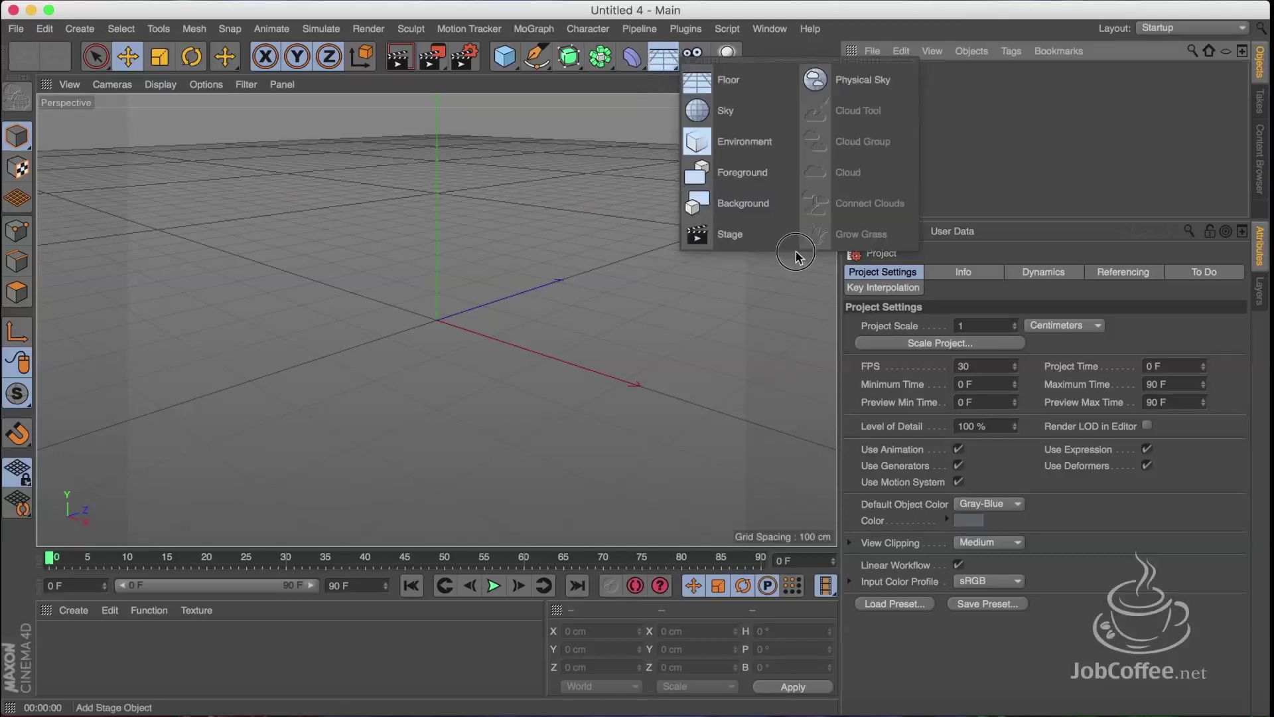
pyautogui.click(734, 2)
pyautogui.click(701, 59)
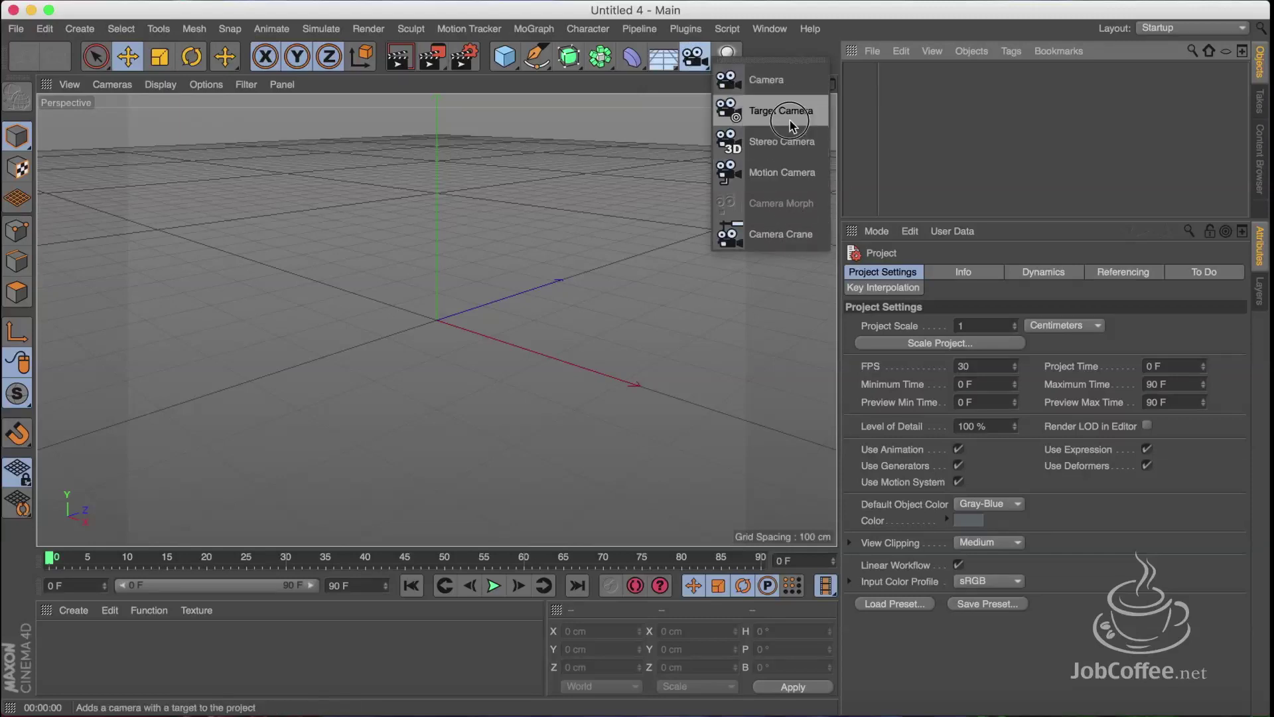
pyautogui.click(797, 99)
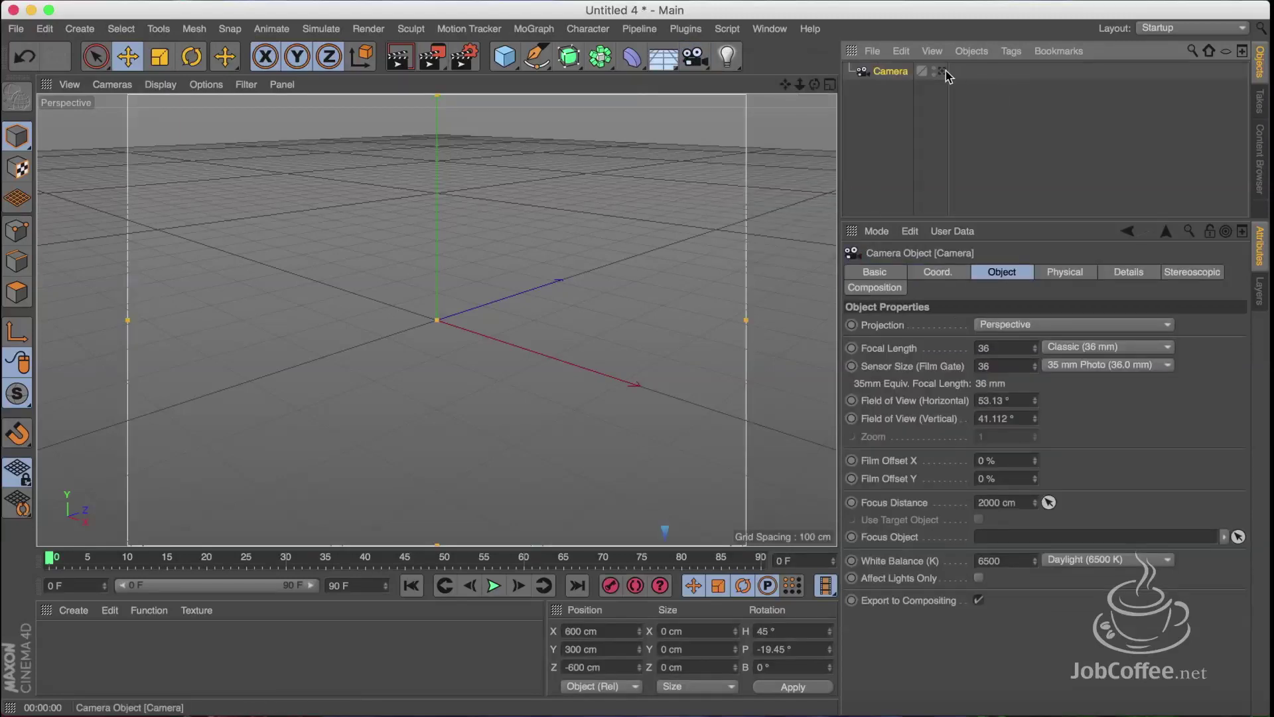
# - Add a 200 cm Cube at the origin and view it from a higher, rotated angle
pyautogui.click(503, 59)
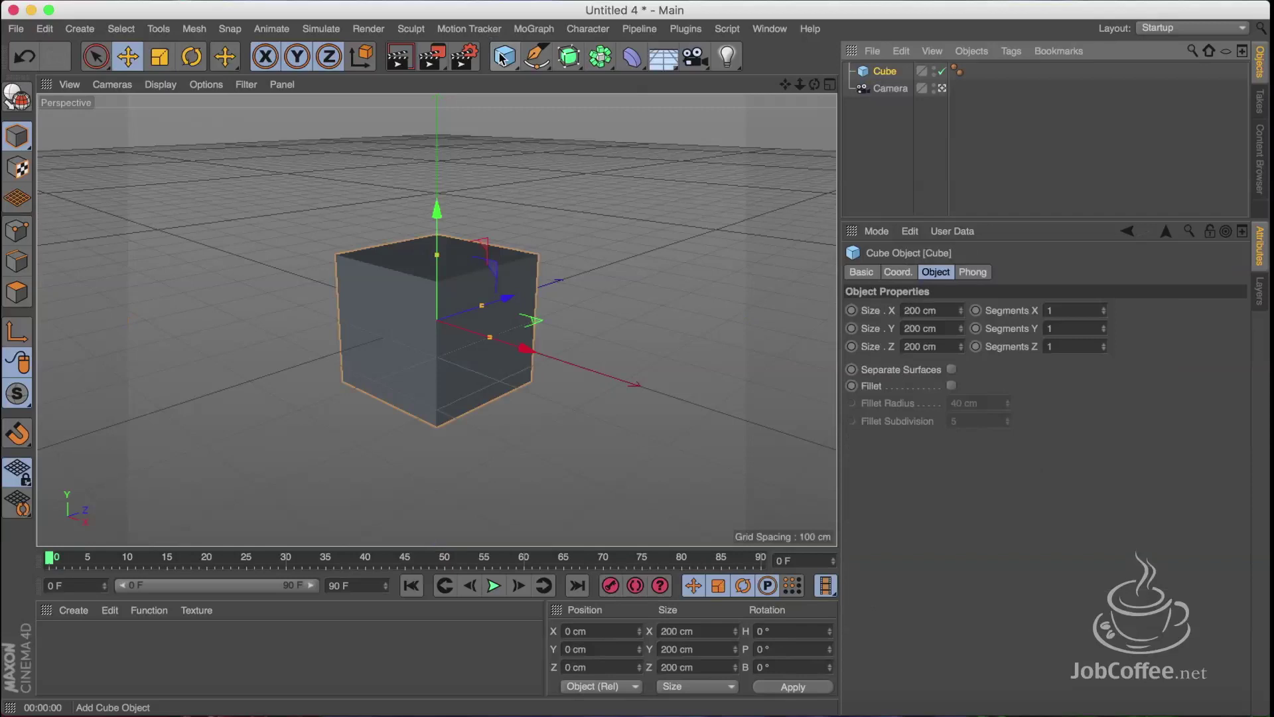
pyautogui.moveTo(784, 84); pyautogui.dragTo(437, 320)
pyautogui.moveTo(814, 84); pyautogui.dragTo(437, 320)
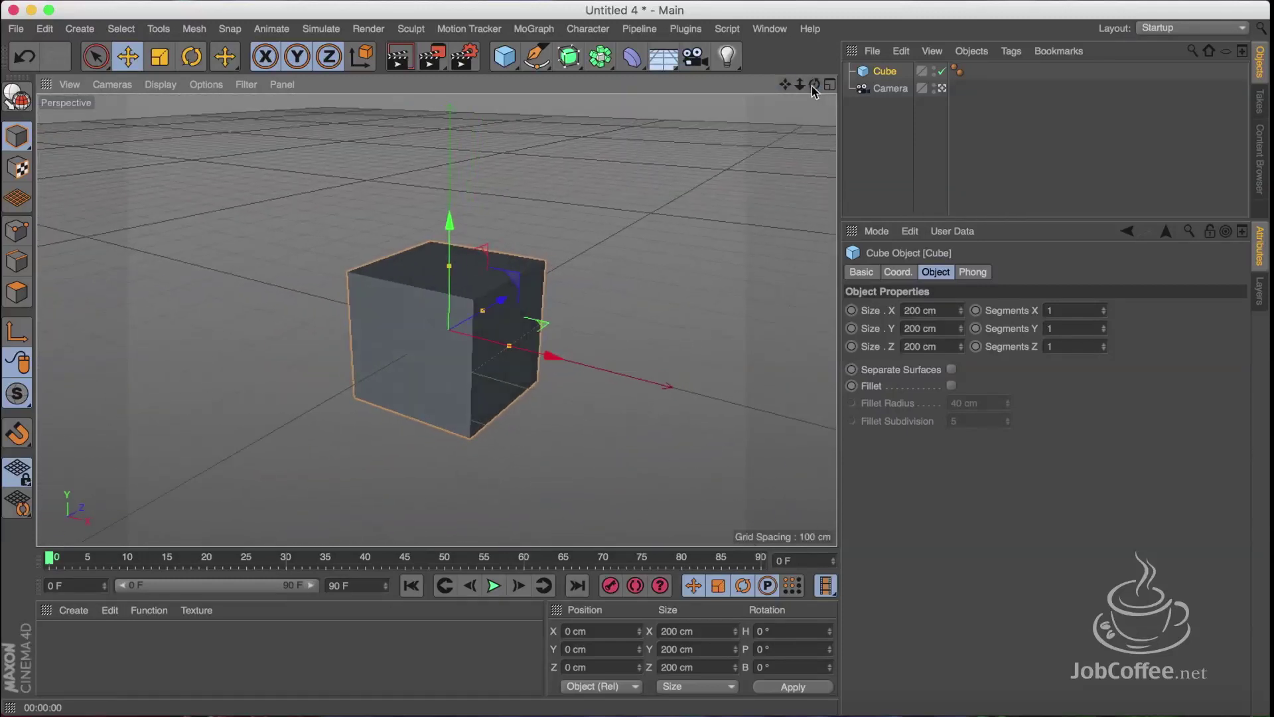
pyautogui.scroll(3, 438, 320)
pyautogui.scroll(-5, 437, 320)
pyautogui.scroll(5, 437, 320)
pyautogui.scroll(-3, 437, 319)
pyautogui.moveTo(786, 85); pyautogui.dragTo(787, 89)
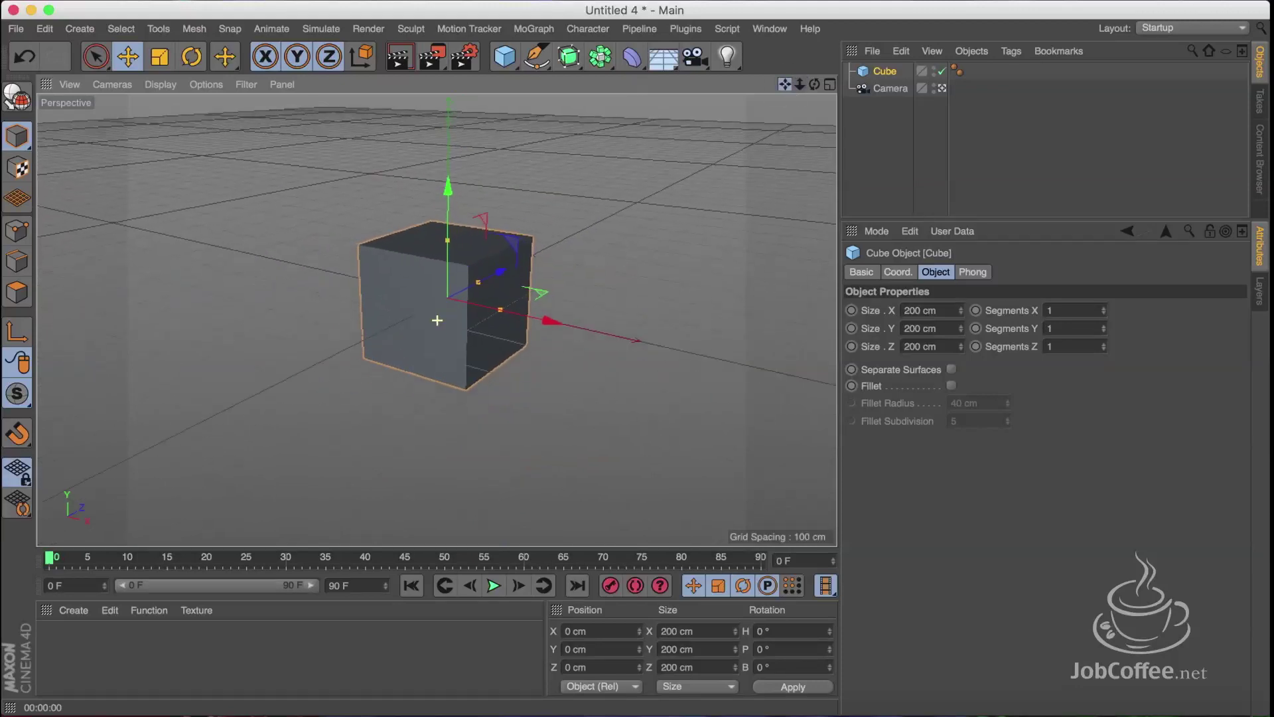
# - Select the Camera, look through it, and orbit it around the cube for its opening pose
pyautogui.click(875, 95)
pyautogui.moveTo(143, 557); pyautogui.dragTo(71, 557)
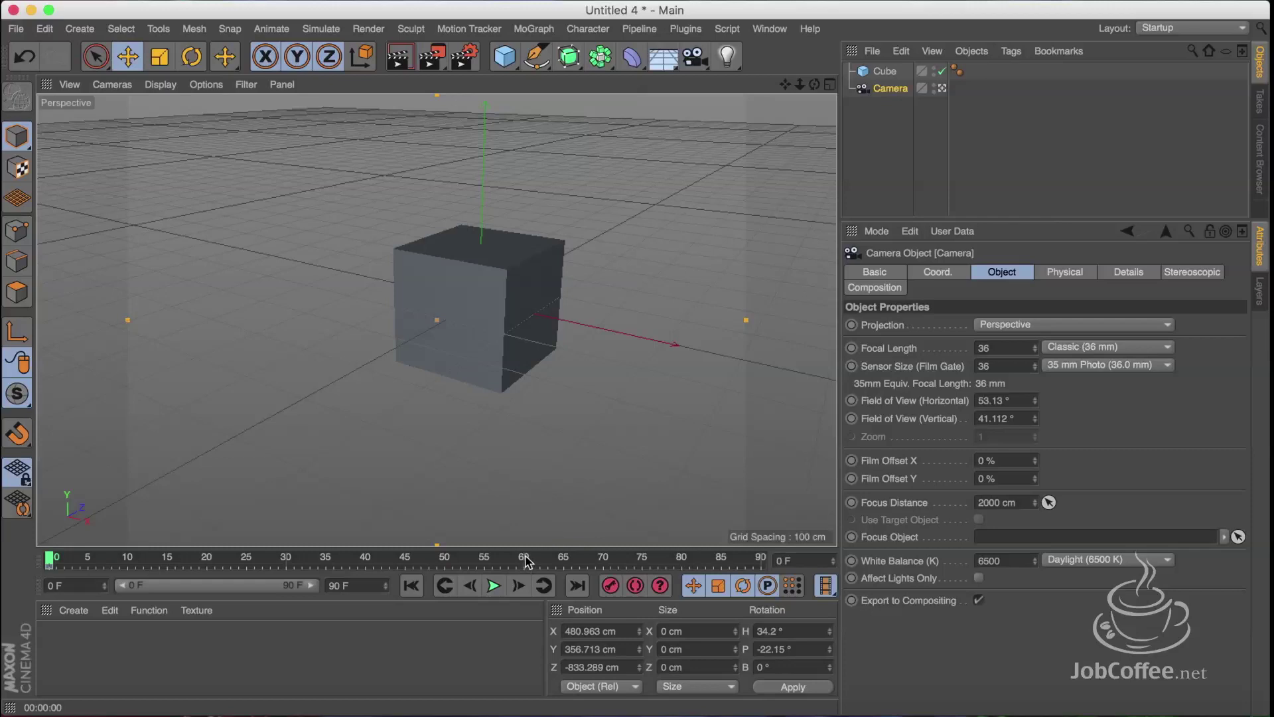
pyautogui.moveTo(815, 85); pyautogui.dragTo(798, 88)
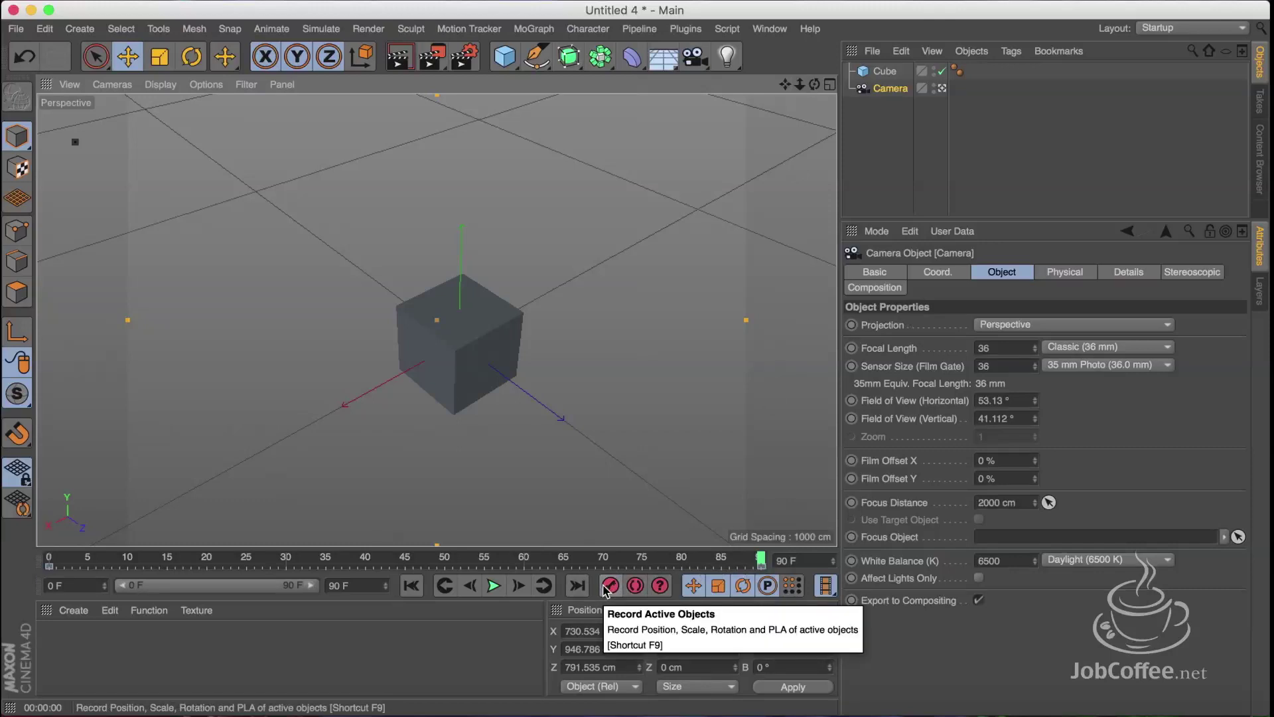
pyautogui.click(494, 585)
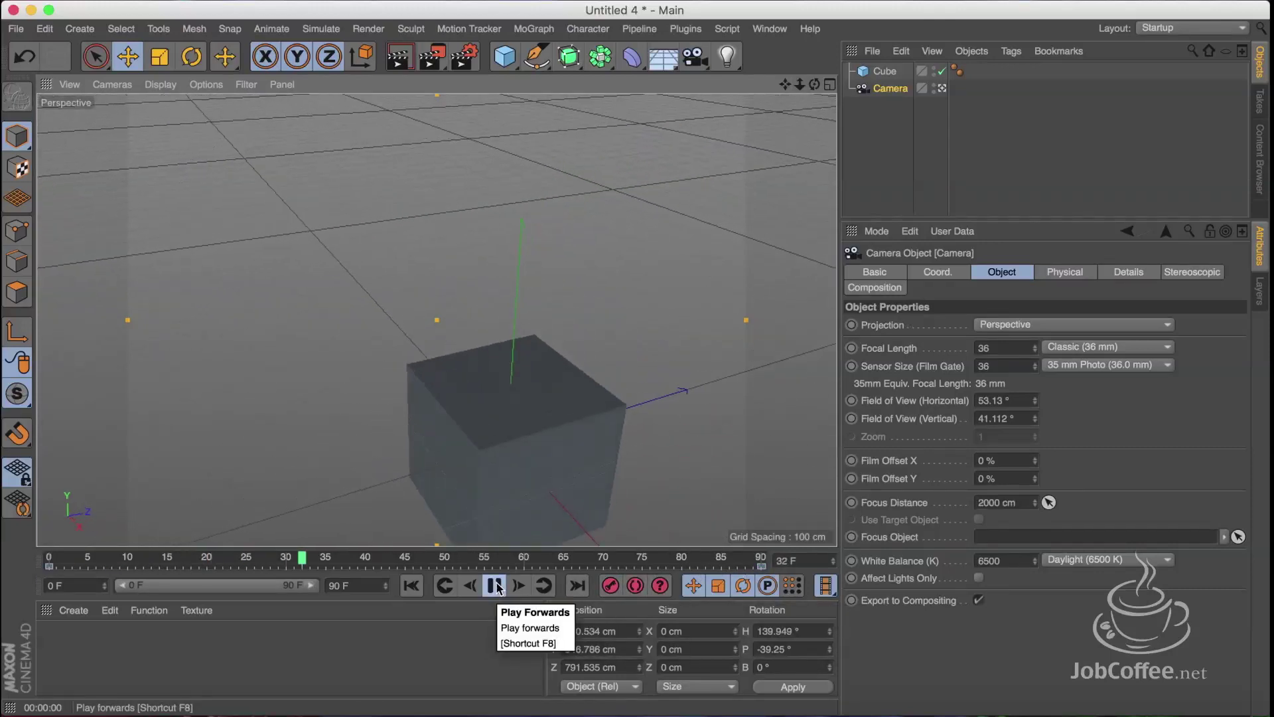
pyautogui.click(495, 585)
# - Pose the camera at frame 48, preview the swing around the cube, and return to frame 0
pyautogui.moveTo(465, 566); pyautogui.dragTo(431, 563)
pyautogui.moveTo(785, 84); pyautogui.dragTo(618, 473)
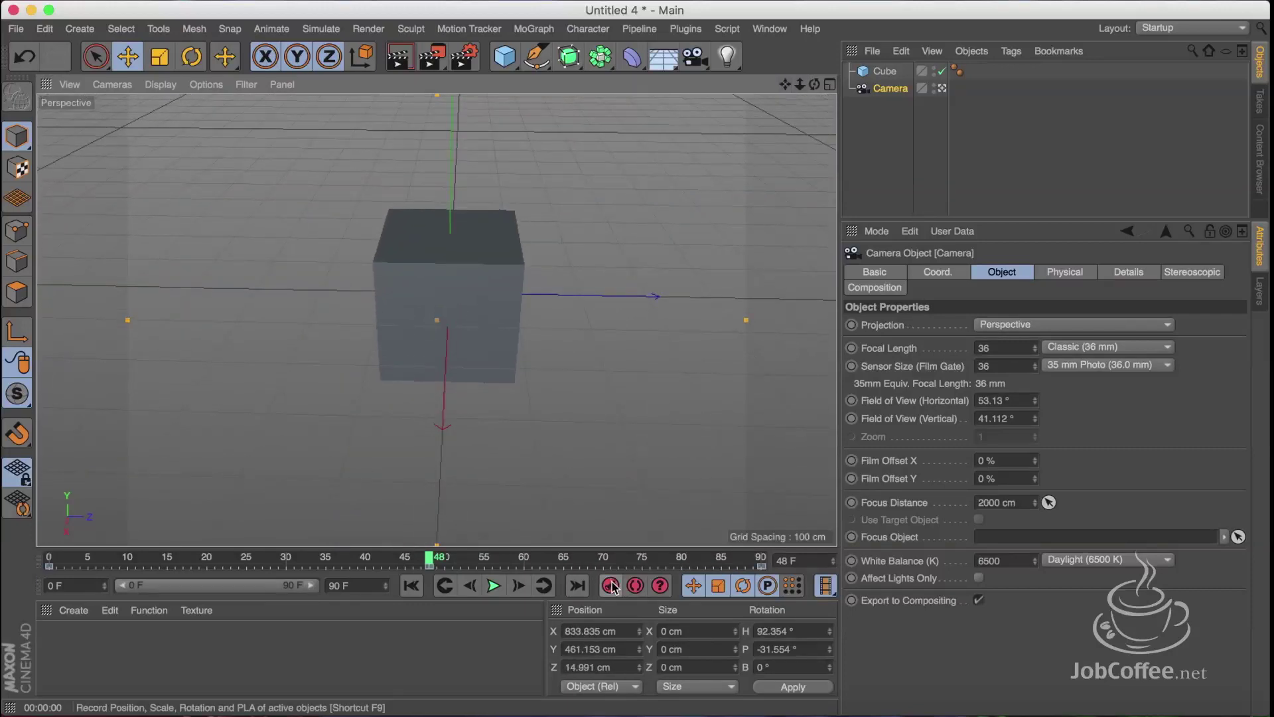
pyautogui.click(494, 588)
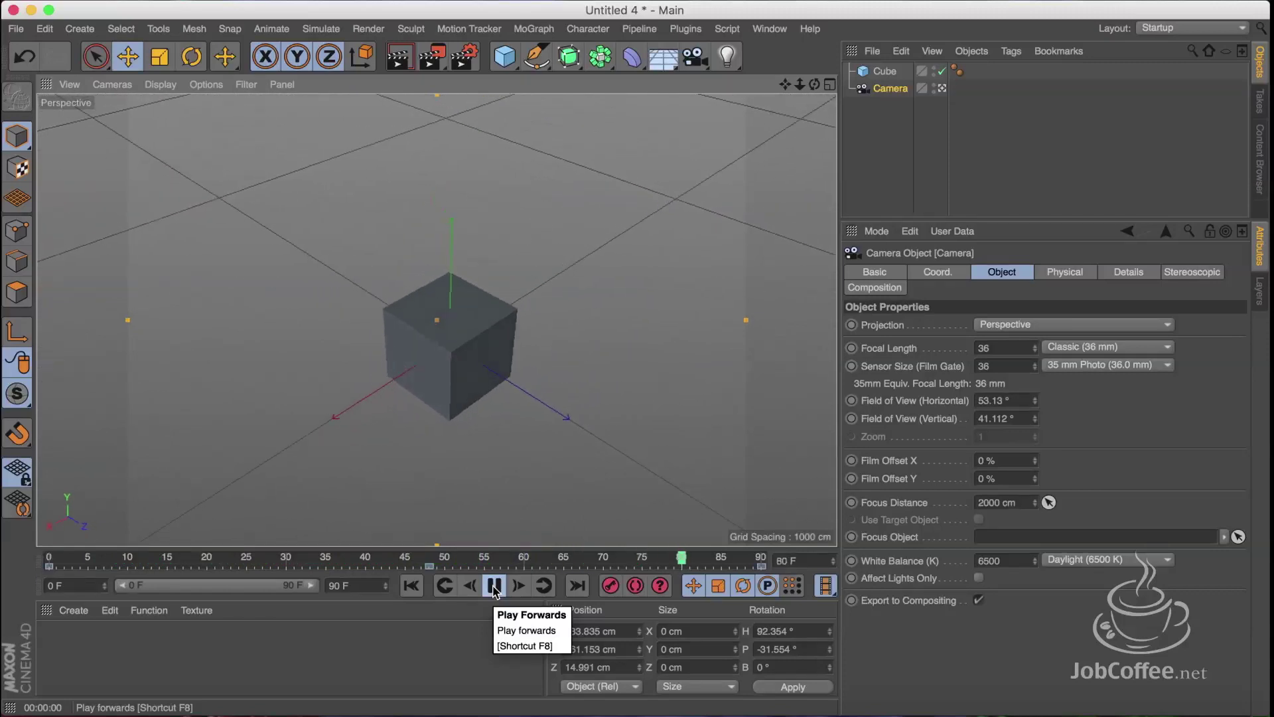
pyautogui.click(494, 587)
pyautogui.click(411, 587)
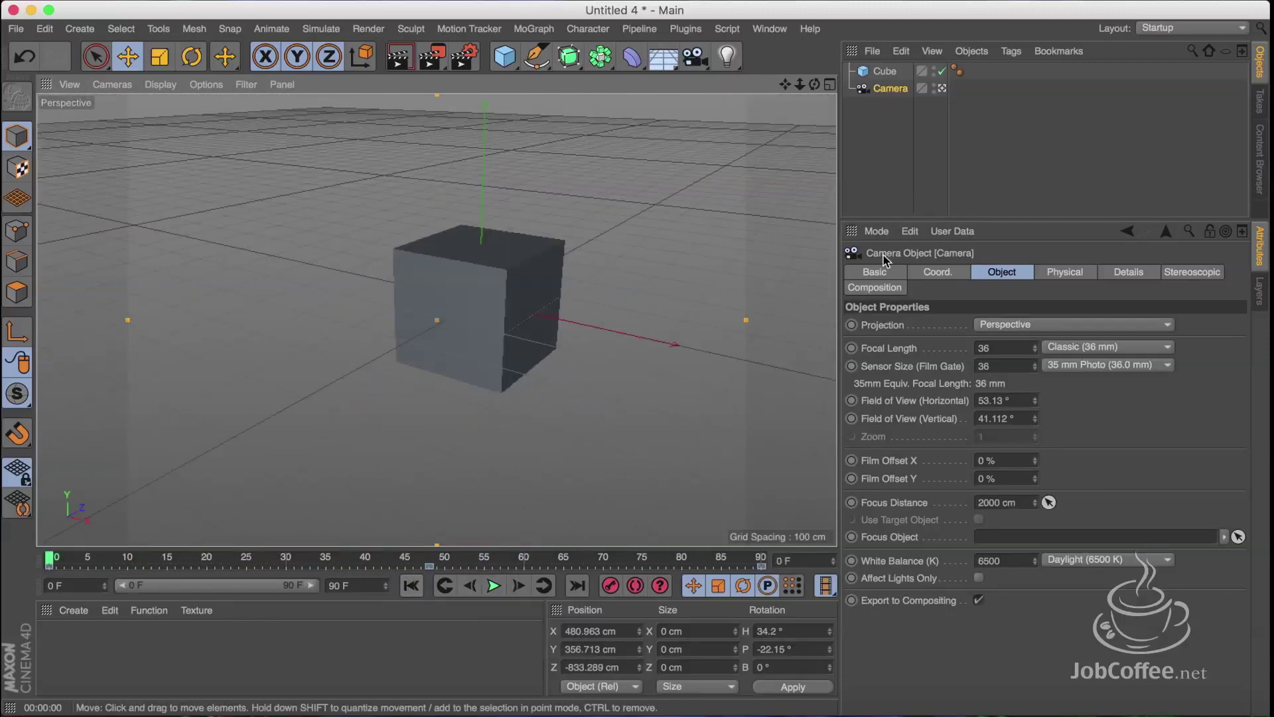
# - Replace the animated Camera with a Target Camera and its target null
pyautogui.click(879, 88)
pyautogui.press('Delete')
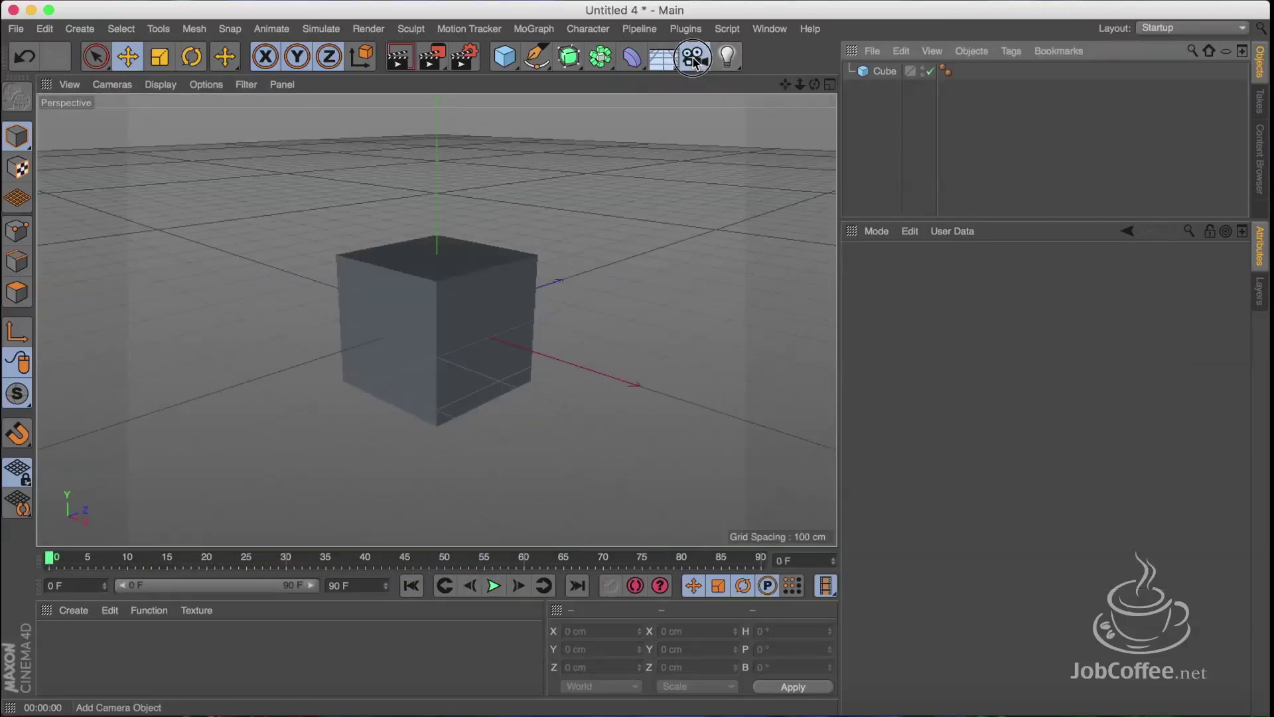
pyautogui.click(695, 61)
pyautogui.click(795, 114)
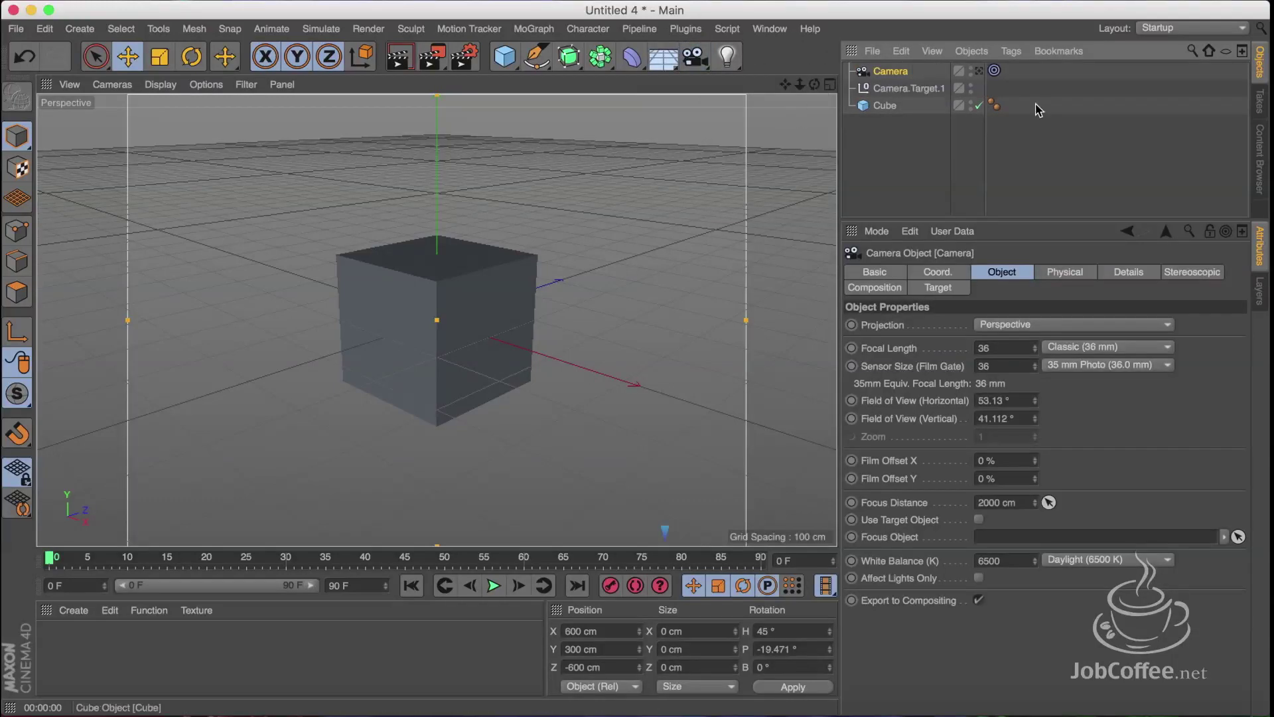
# - Inspect the Target Expression tag and nudge Camera.Target.1 slightly along Z
pyautogui.click(996, 71)
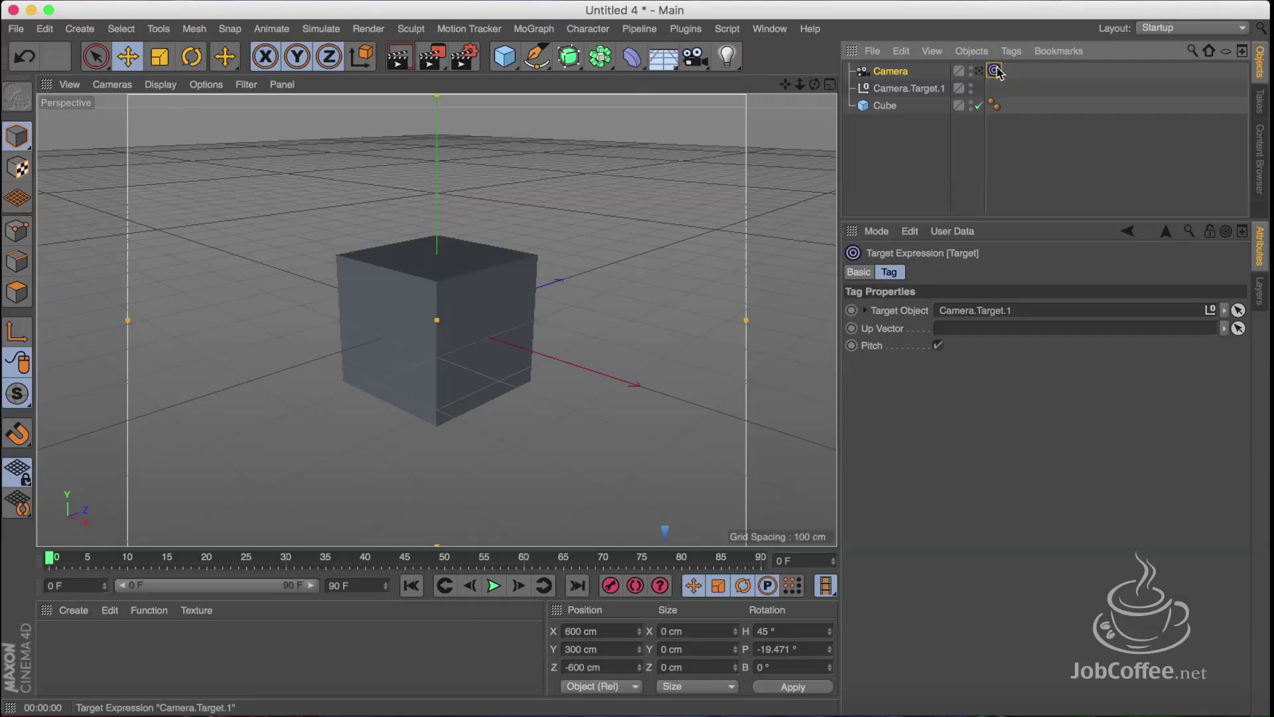
pyautogui.click(922, 88)
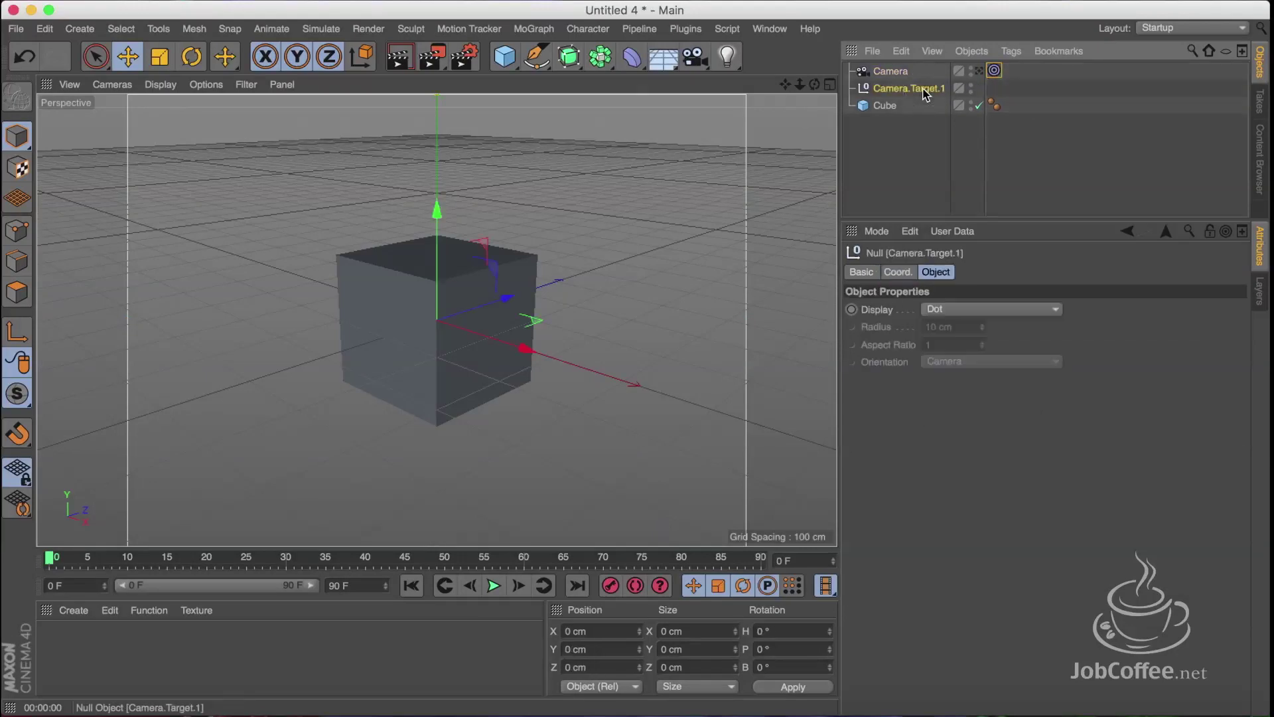
pyautogui.click(996, 71)
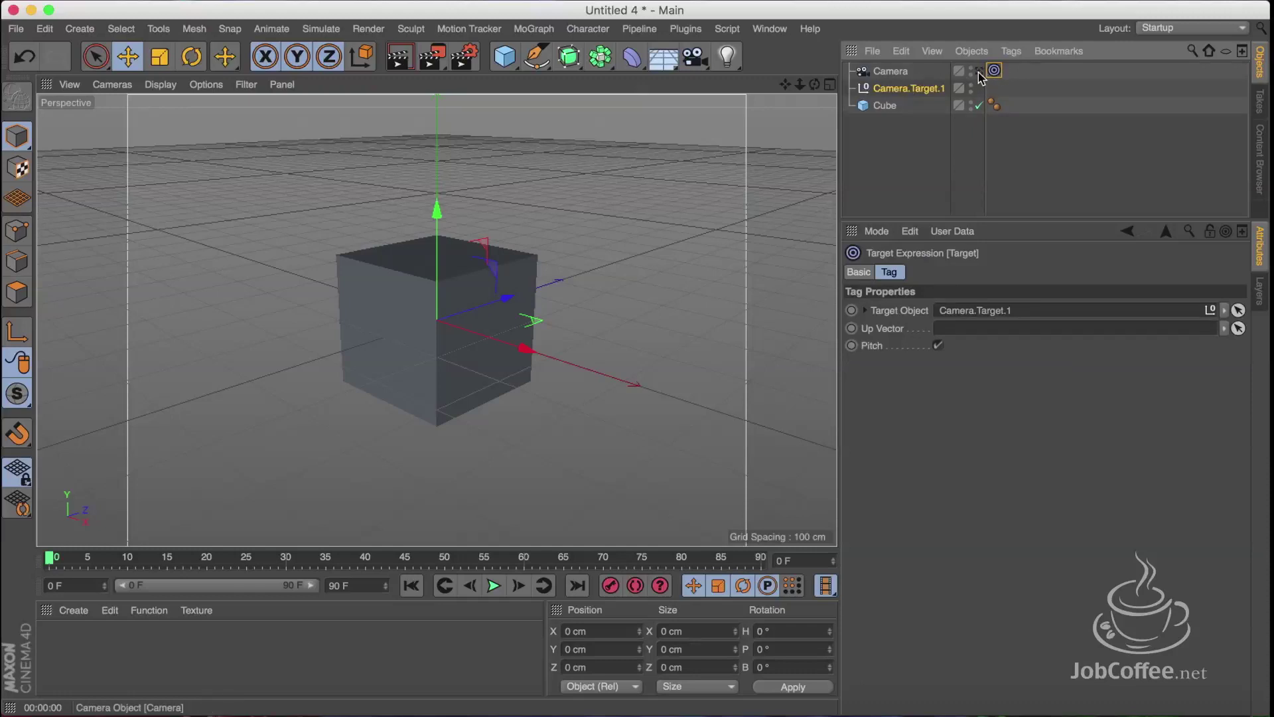
pyautogui.click(904, 94)
pyautogui.moveTo(506, 293); pyautogui.dragTo(503, 311)
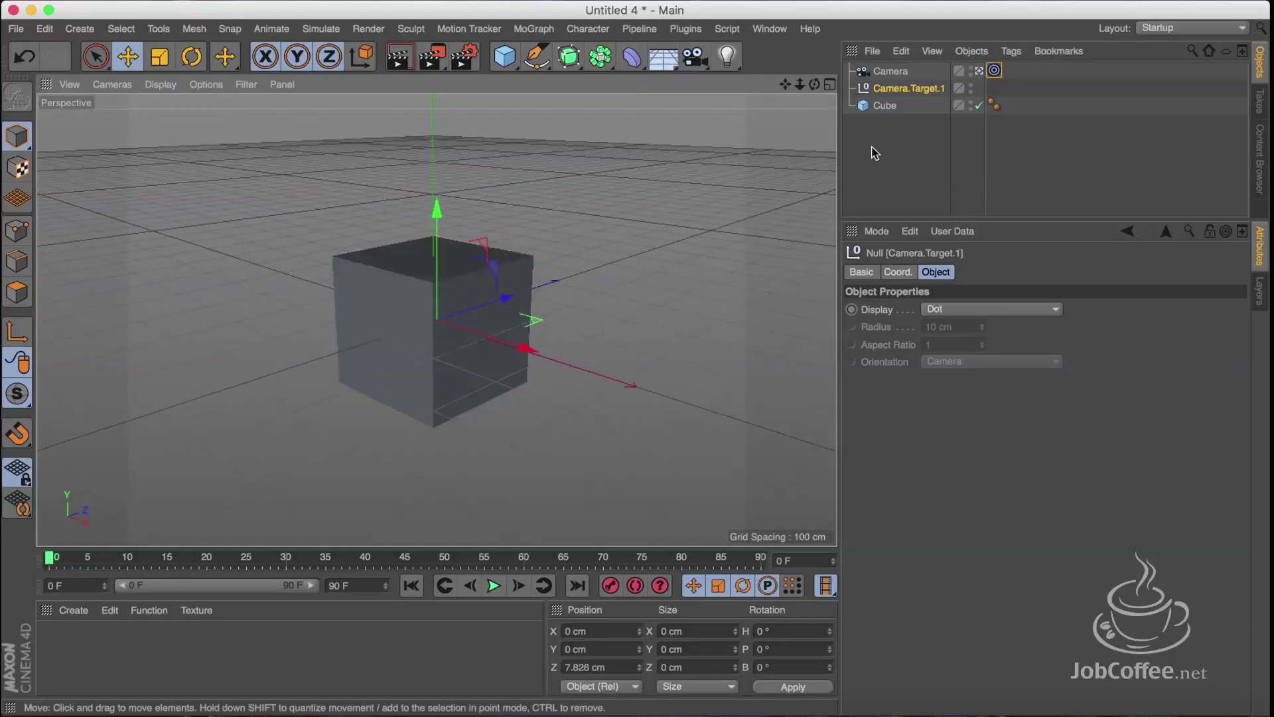
# - Return to the editor view, zoom out to see camera and cube, and hide the Cube
pyautogui.click(979, 71)
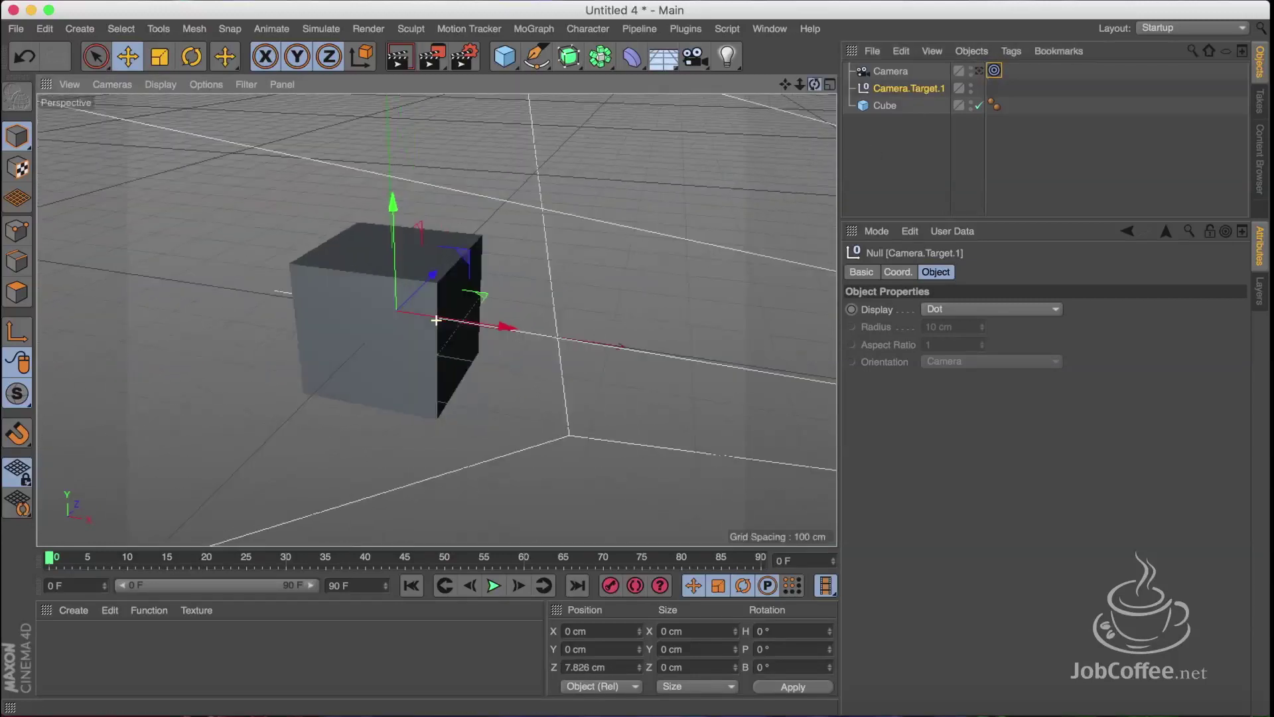
pyautogui.moveTo(800, 88); pyautogui.dragTo(437, 321)
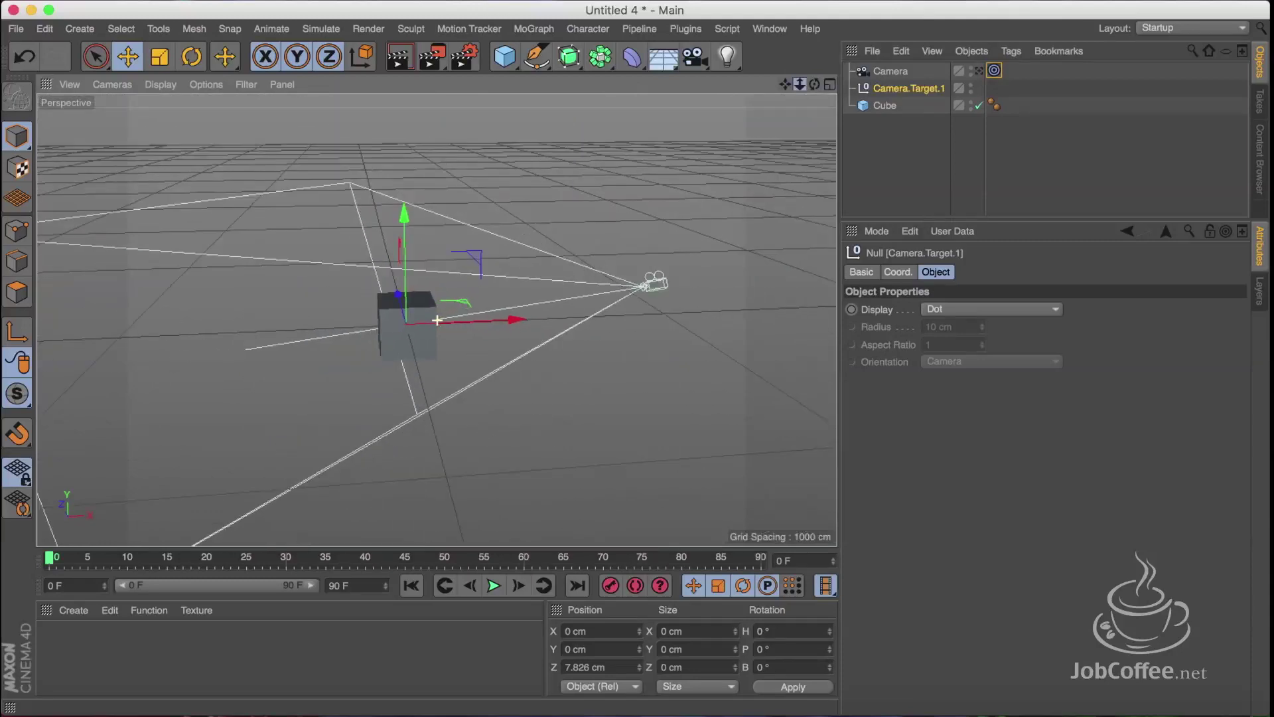
pyautogui.moveTo(813, 85); pyautogui.dragTo(436, 320)
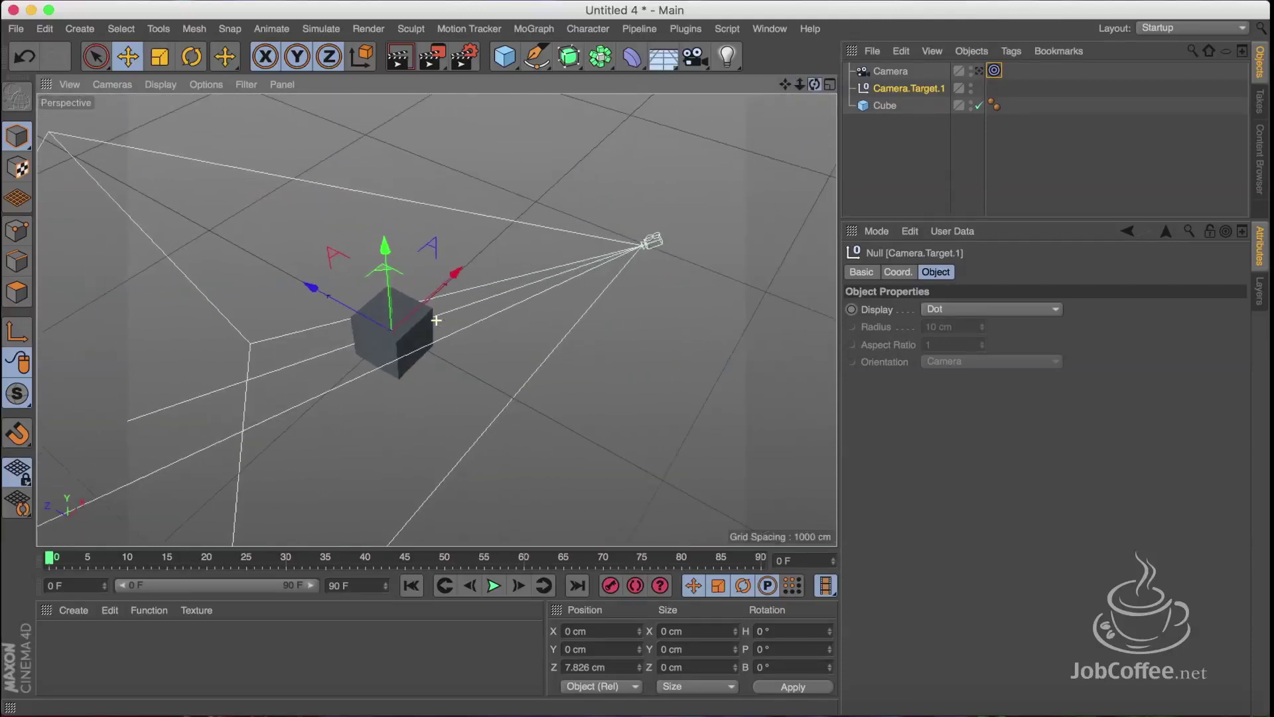
pyautogui.click(979, 106)
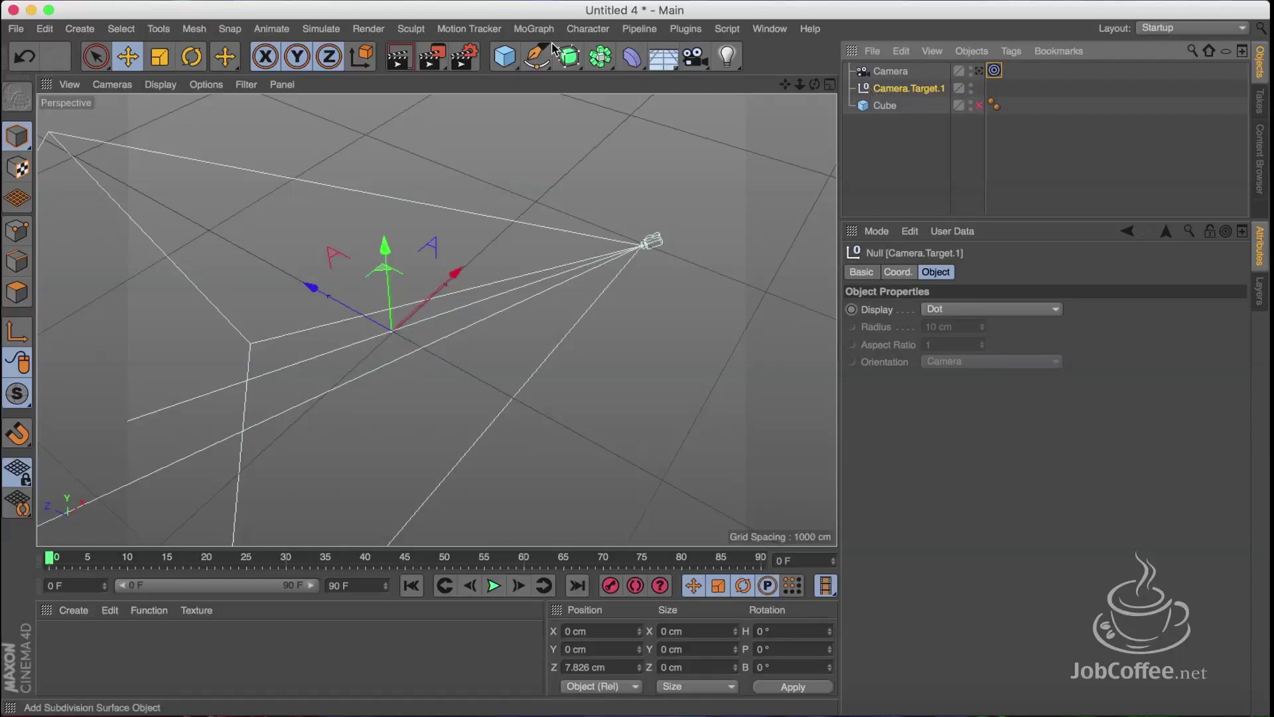
pyautogui.click(509, 67)
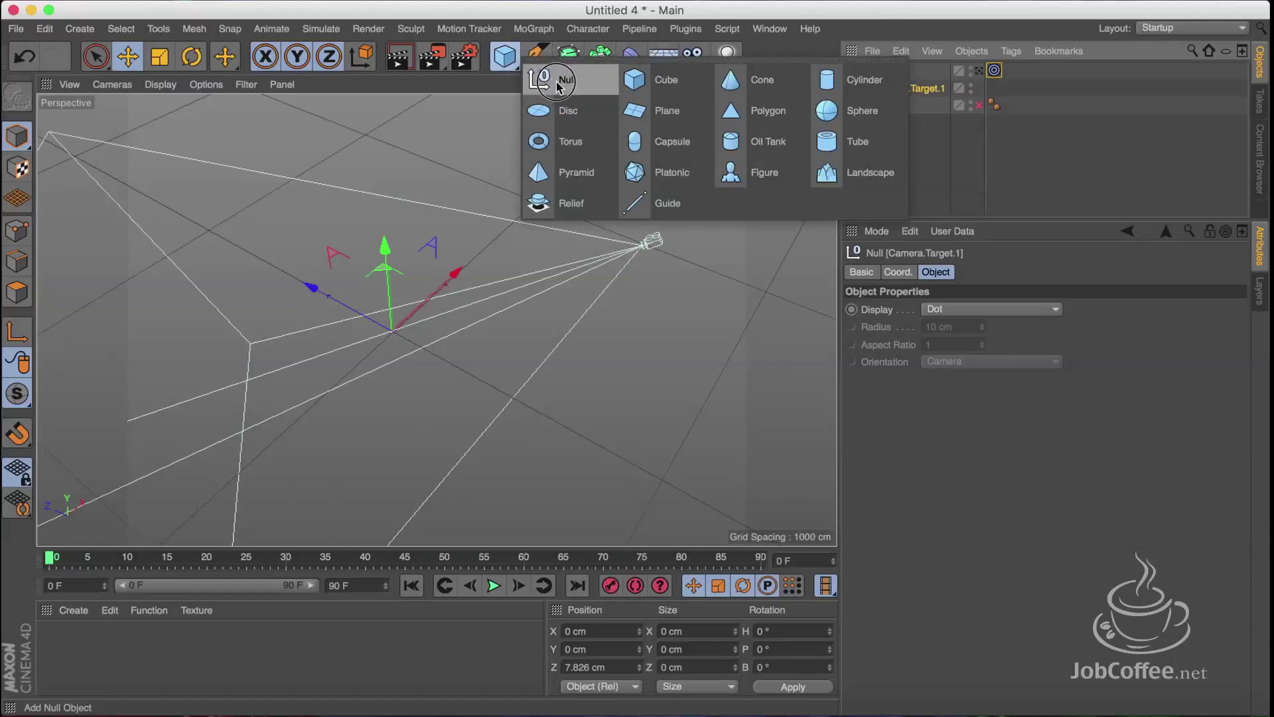
pyautogui.press('Escape')
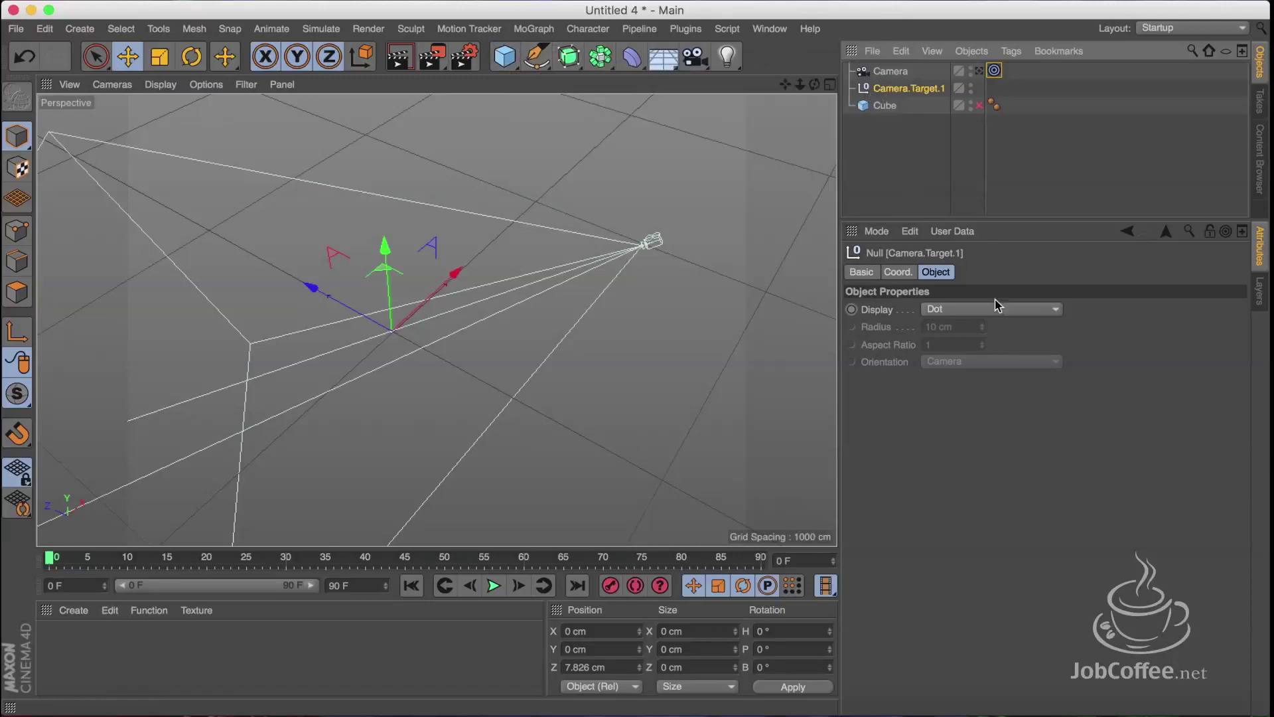
# - Display the Camera.Target.1 null as a sphere with XY orientation
pyautogui.click(998, 307)
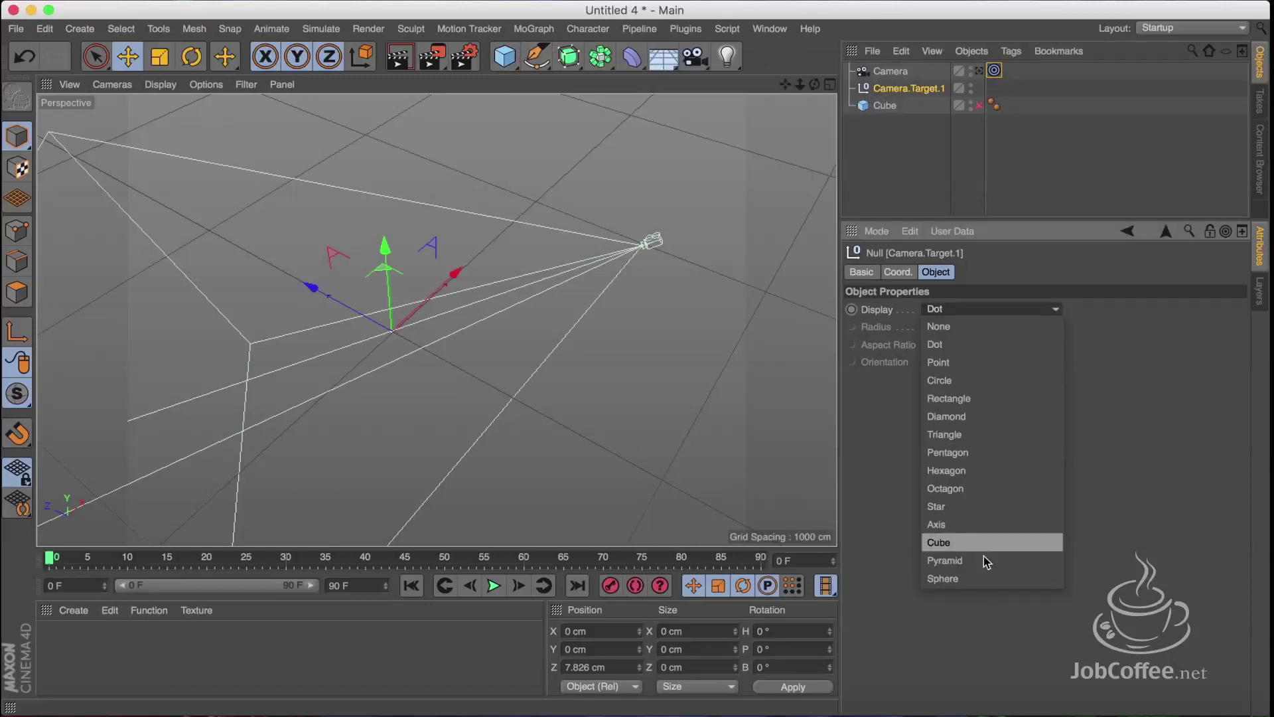
pyautogui.click(978, 578)
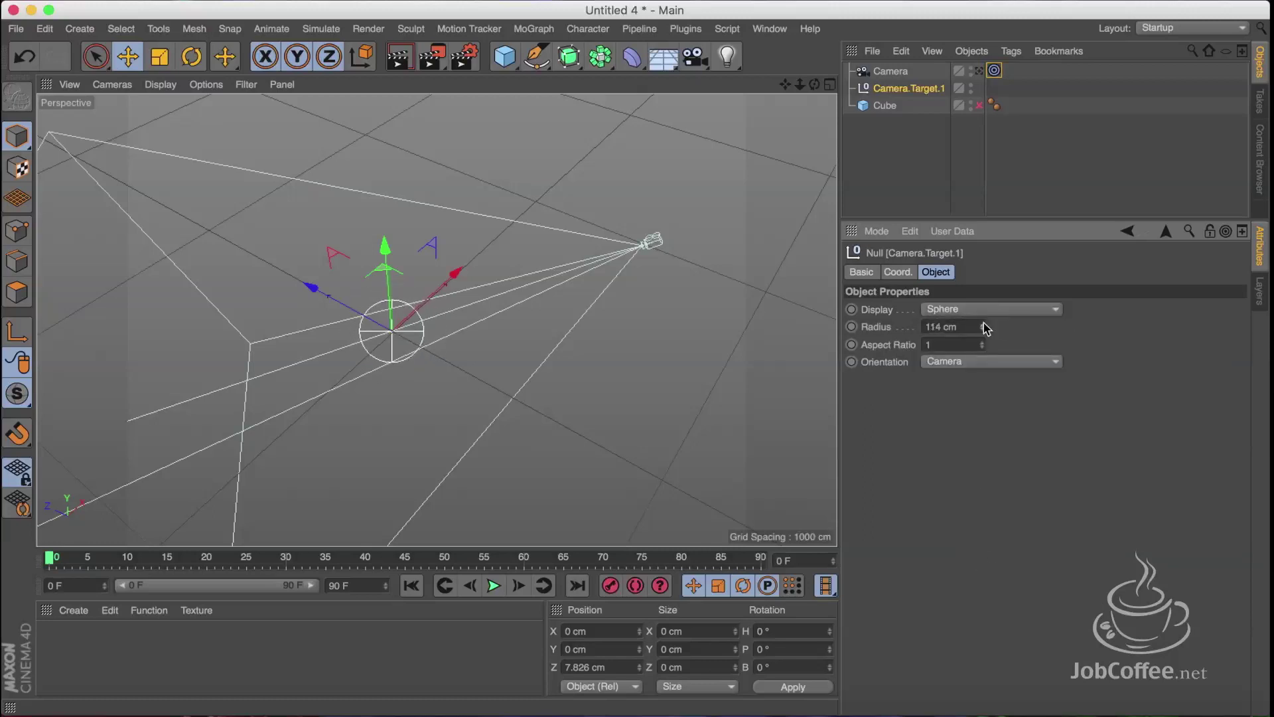
pyautogui.click(988, 364)
pyautogui.click(977, 400)
# - Orbit the view and move Camera.Target.1 sideways and up to about Y 120 cm
pyautogui.moveTo(815, 83); pyautogui.dragTo(436, 321)
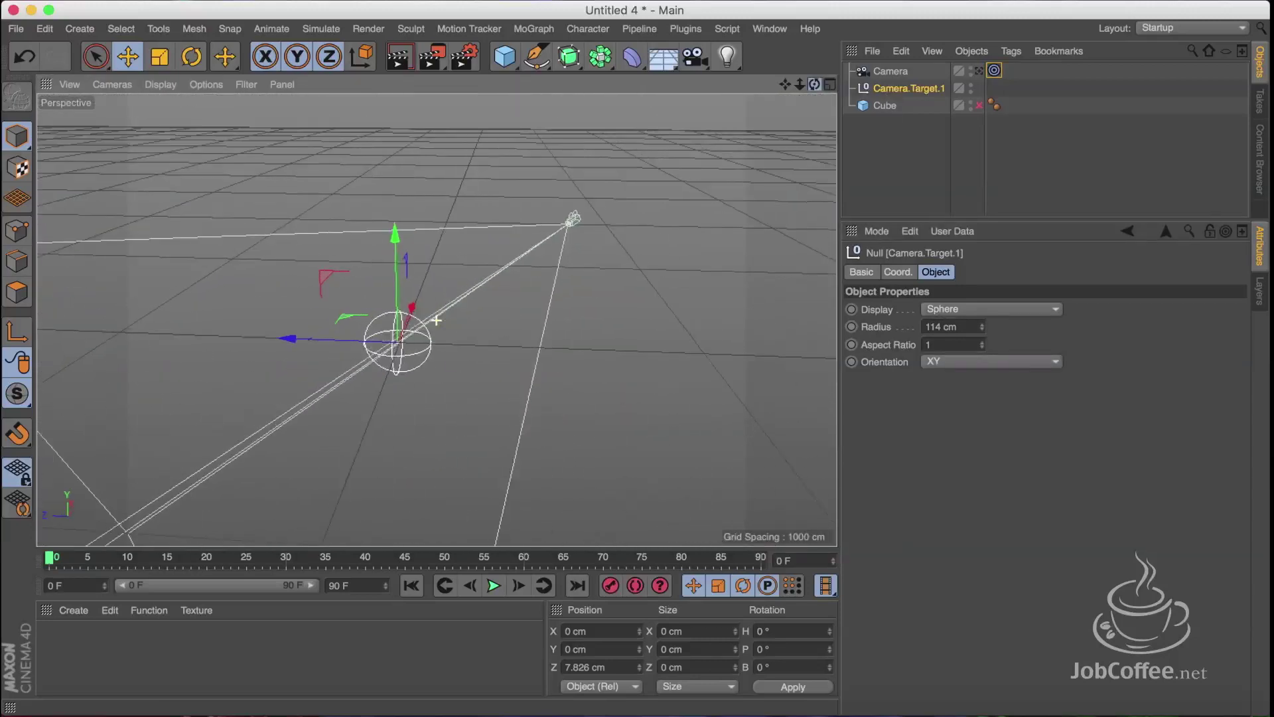
pyautogui.moveTo(436, 320); pyautogui.dragTo(551, 302)
pyautogui.moveTo(448, 296)
pyautogui.mouseDown()
pyautogui.moveTo(463, 272)
pyautogui.moveTo(446, 296)
pyautogui.mouseUp()
pyautogui.moveTo(387, 265); pyautogui.dragTo(409, 314)
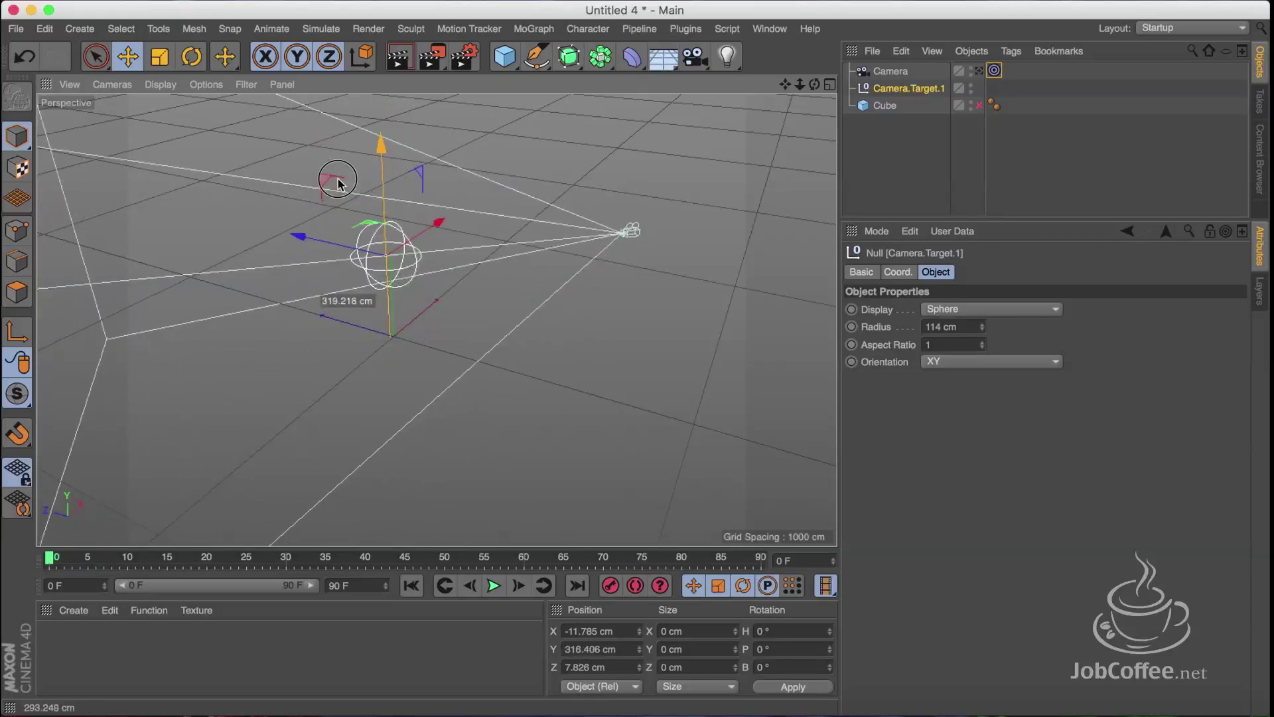
pyautogui.moveTo(409, 314); pyautogui.dragTo(351, 208)
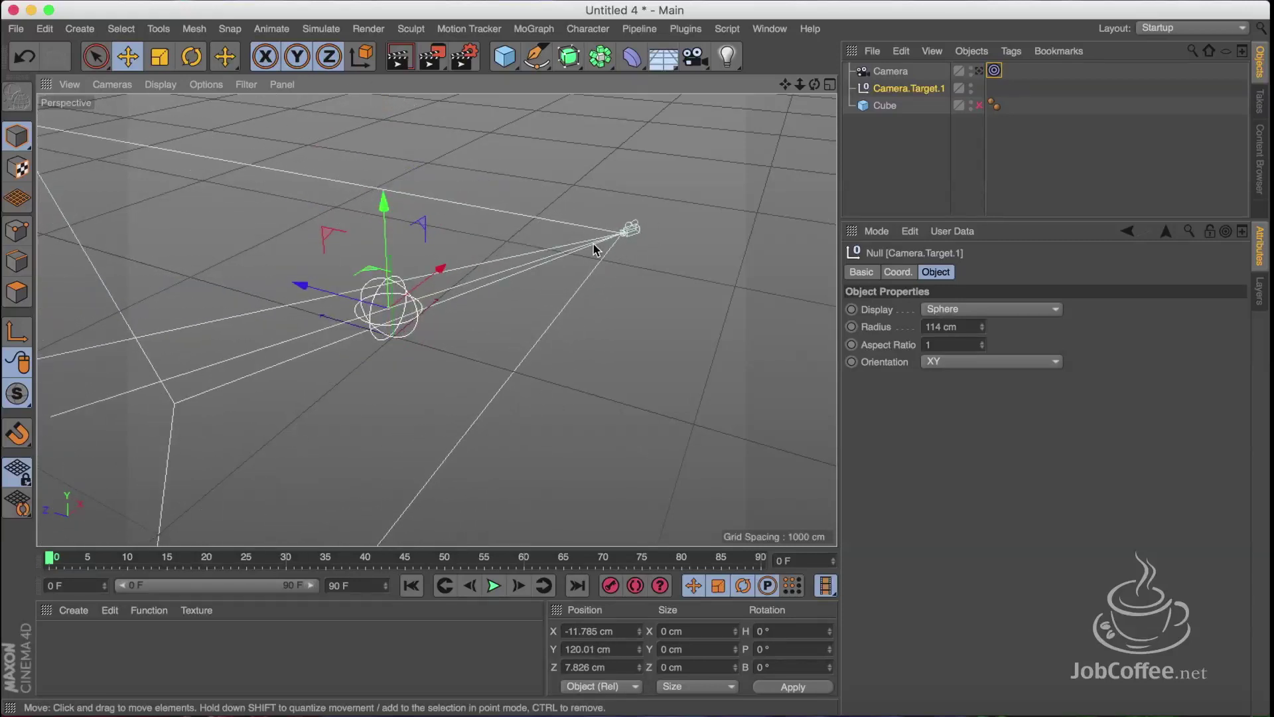
# - Check the camera framing, then move the target back along Z to about -63.377 cm
pyautogui.click(647, 220)
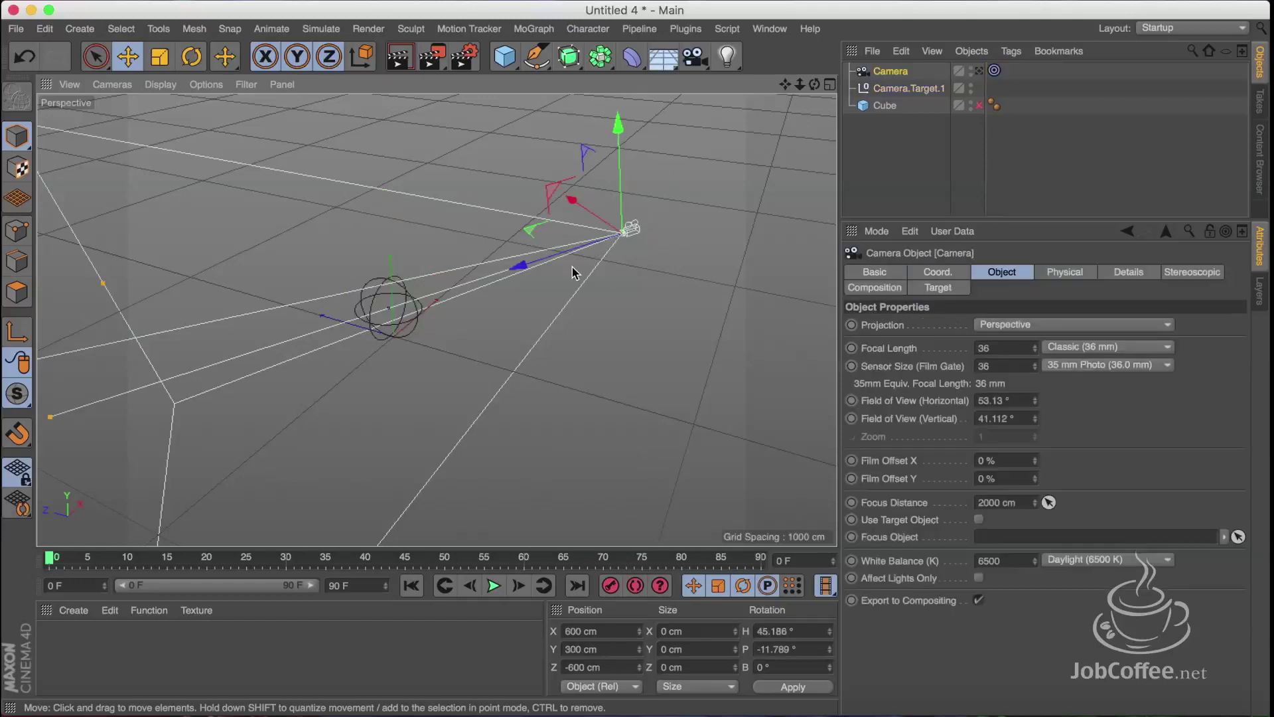
pyautogui.click(908, 89)
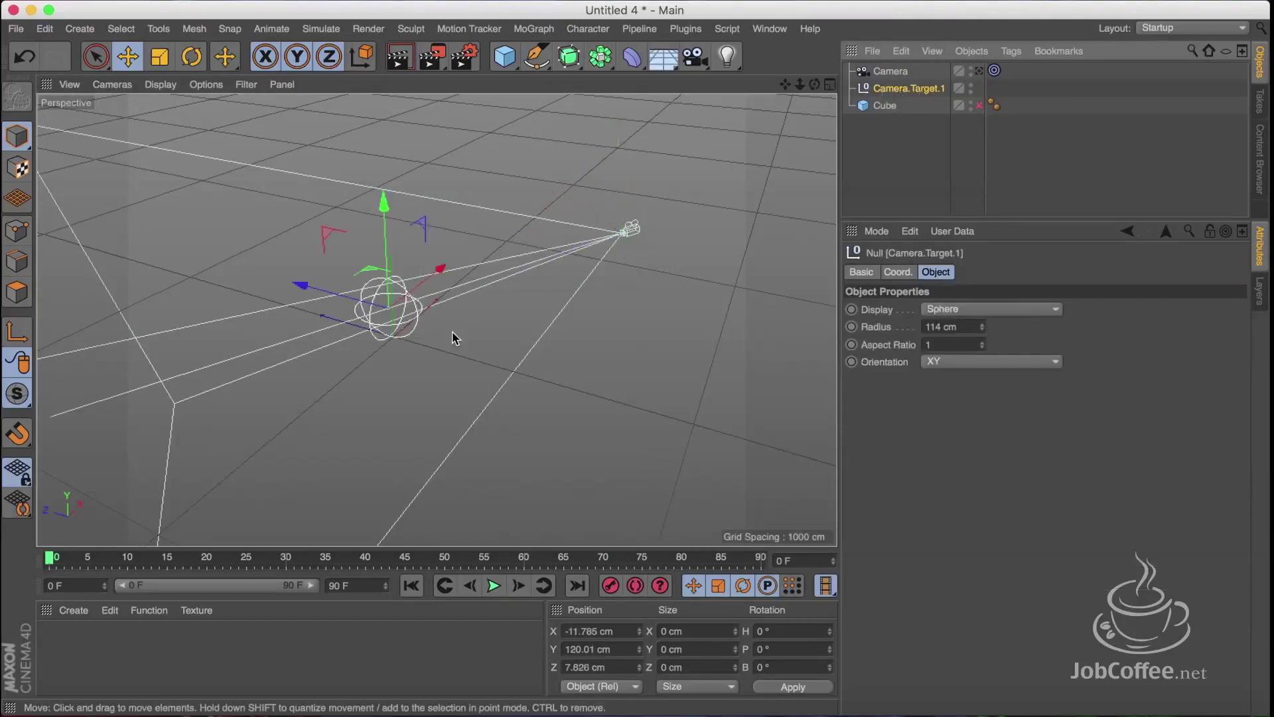
pyautogui.moveTo(332, 299); pyautogui.dragTo(351, 302)
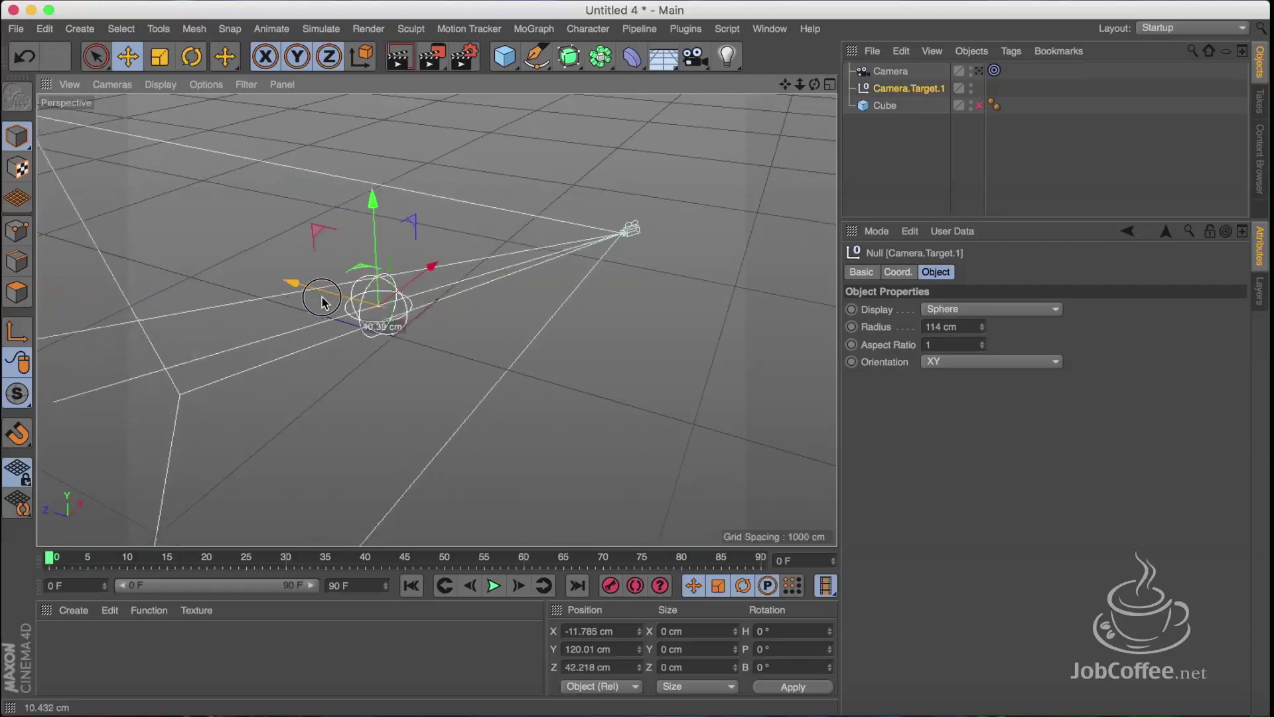
# - Unhide the Cube and keyframe it travelling along Z to 981.19 cm at frame 45
pyautogui.click(890, 106)
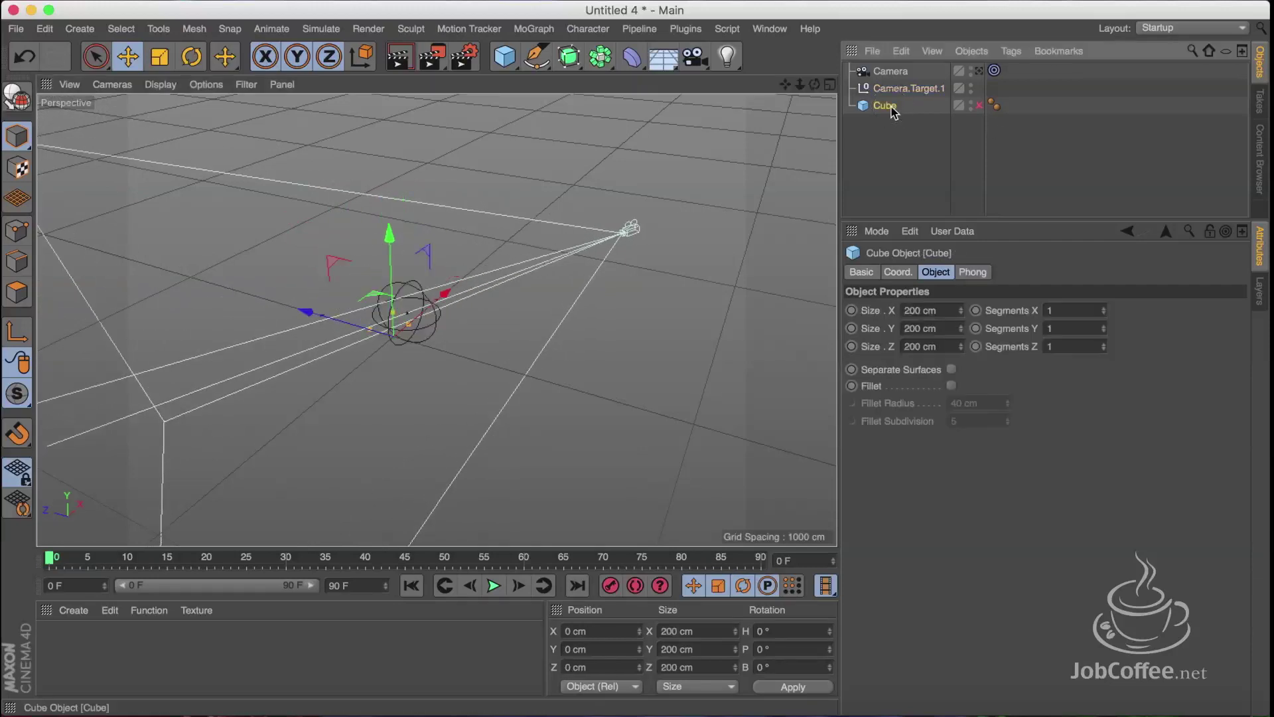
pyautogui.click(979, 105)
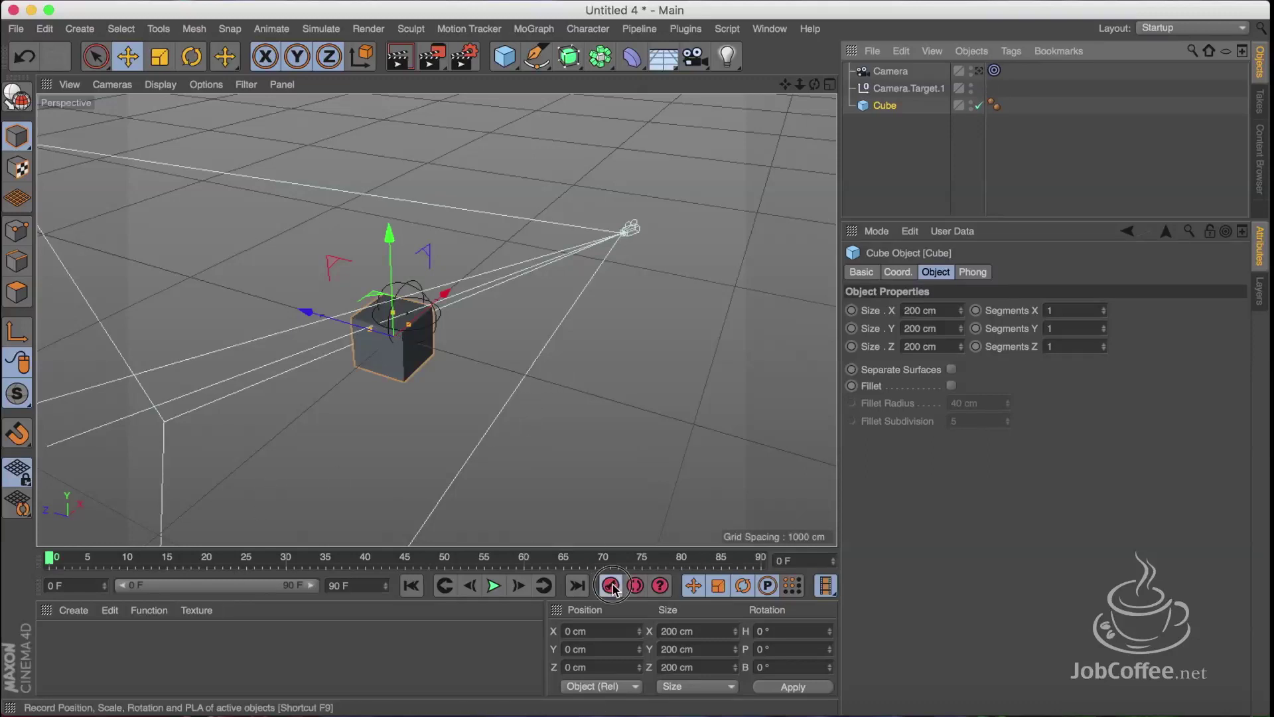
pyautogui.click(549, 556)
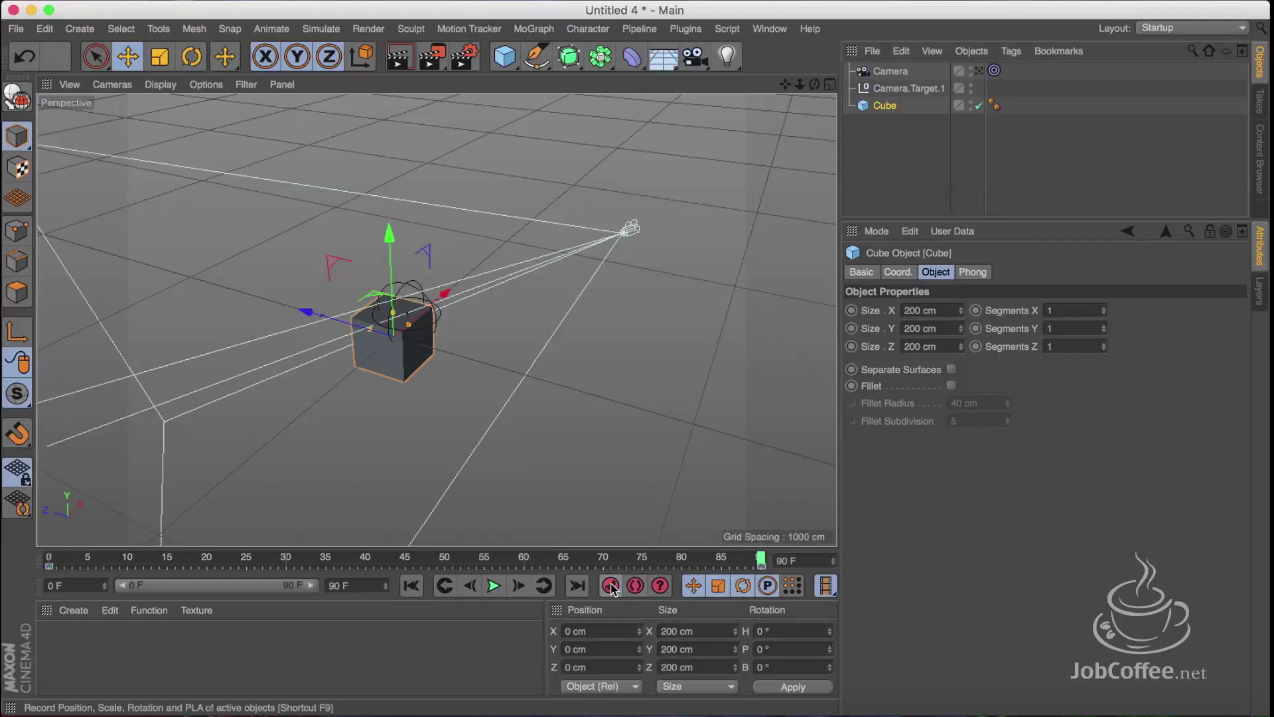
pyautogui.moveTo(306, 312); pyautogui.dragTo(136, 242)
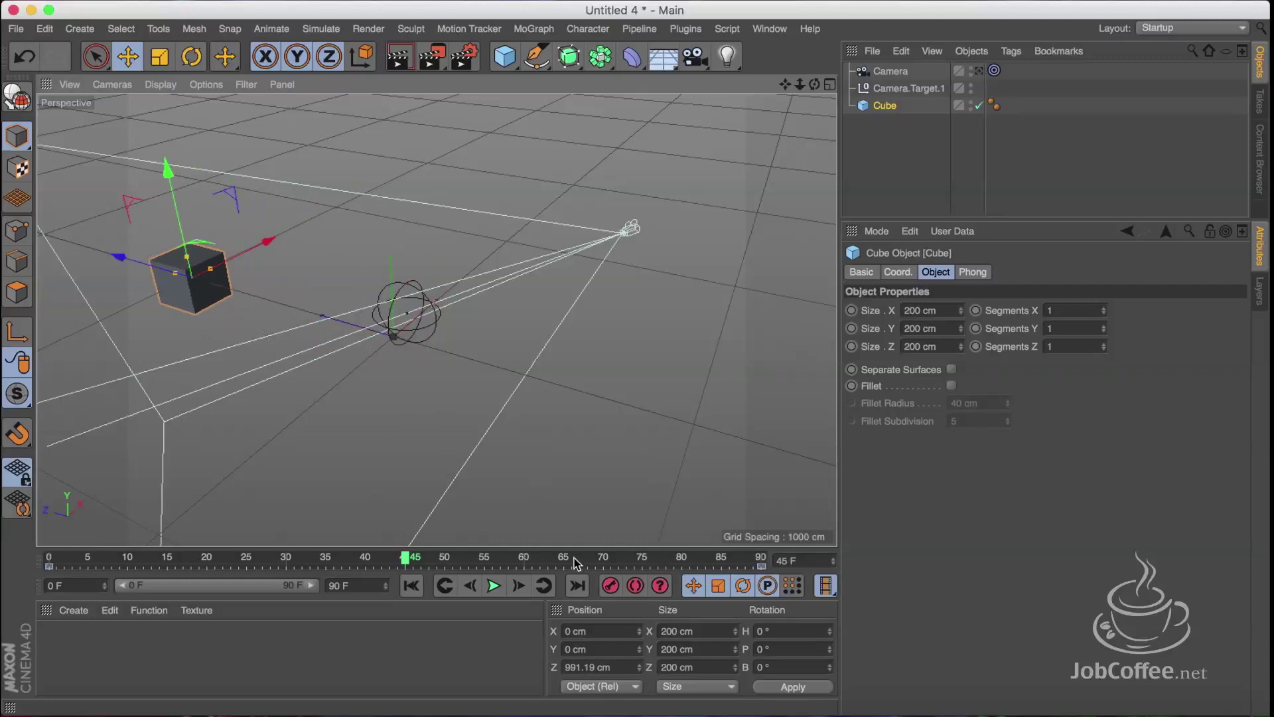
pyautogui.click(609, 584)
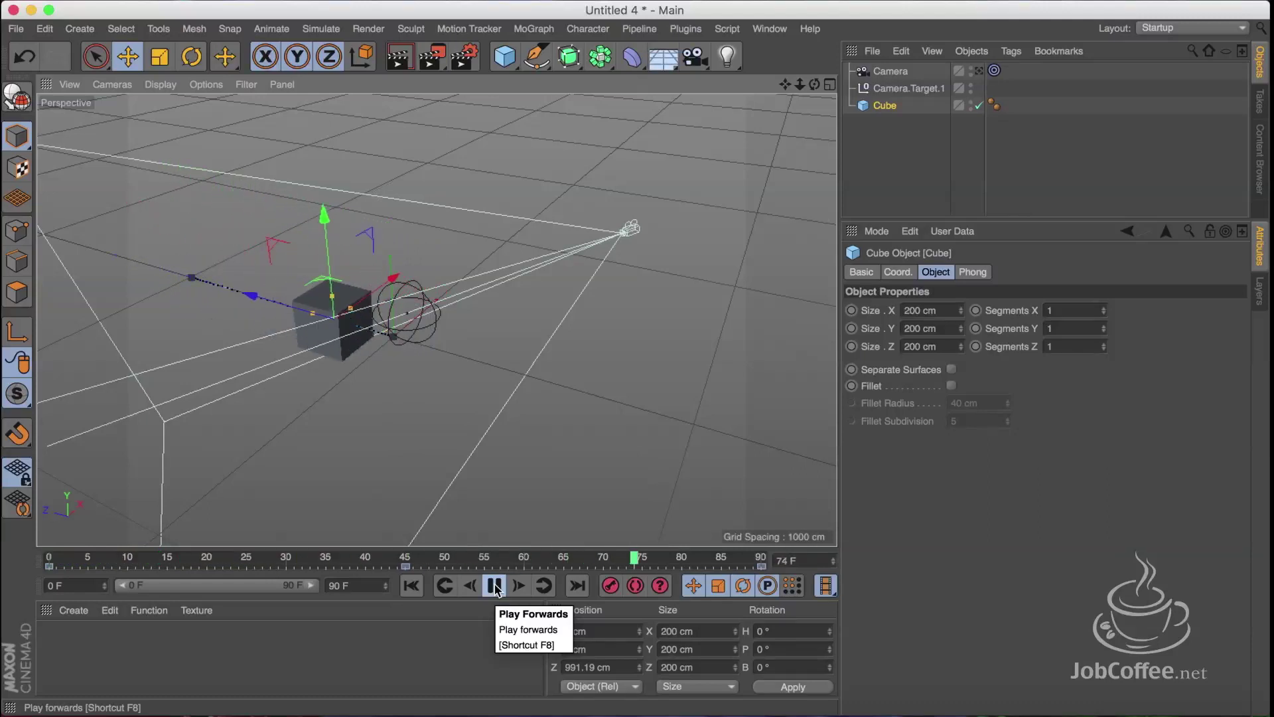
pyautogui.click(495, 587)
pyautogui.click(411, 587)
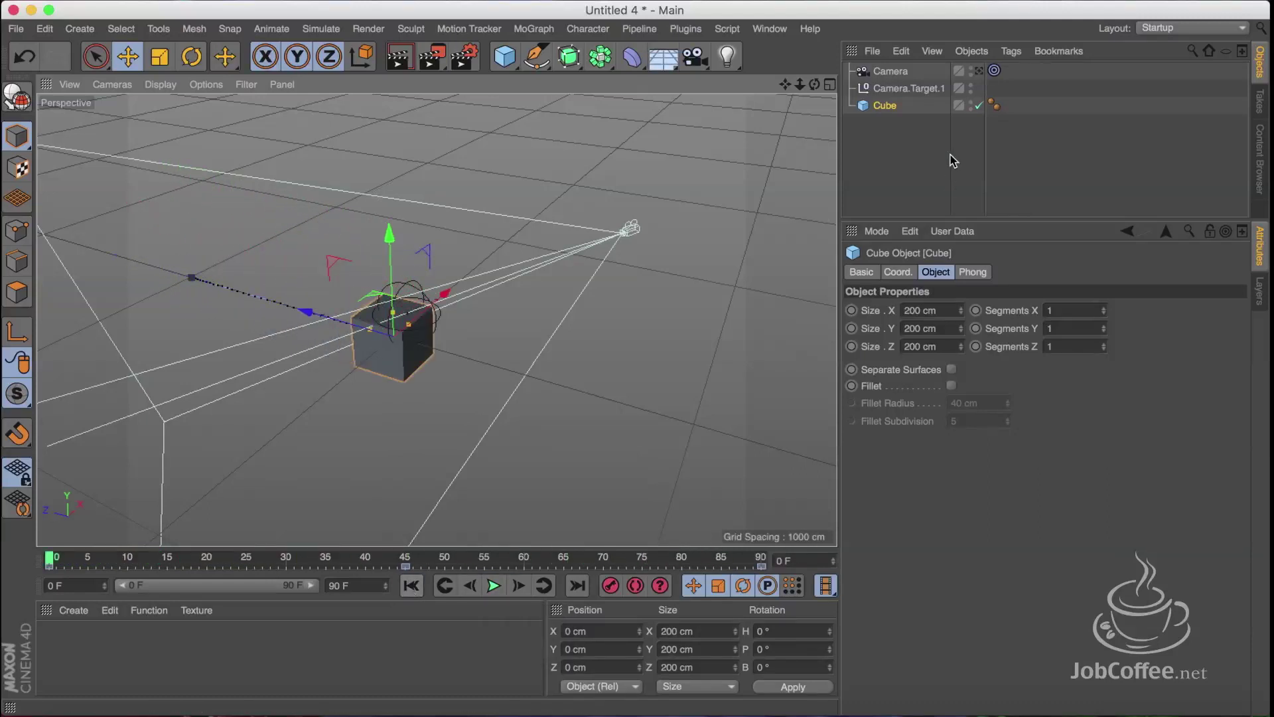
# - Parent Camera.Target.1 under the Cube and play to watch the camera follow
pyautogui.click(908, 92)
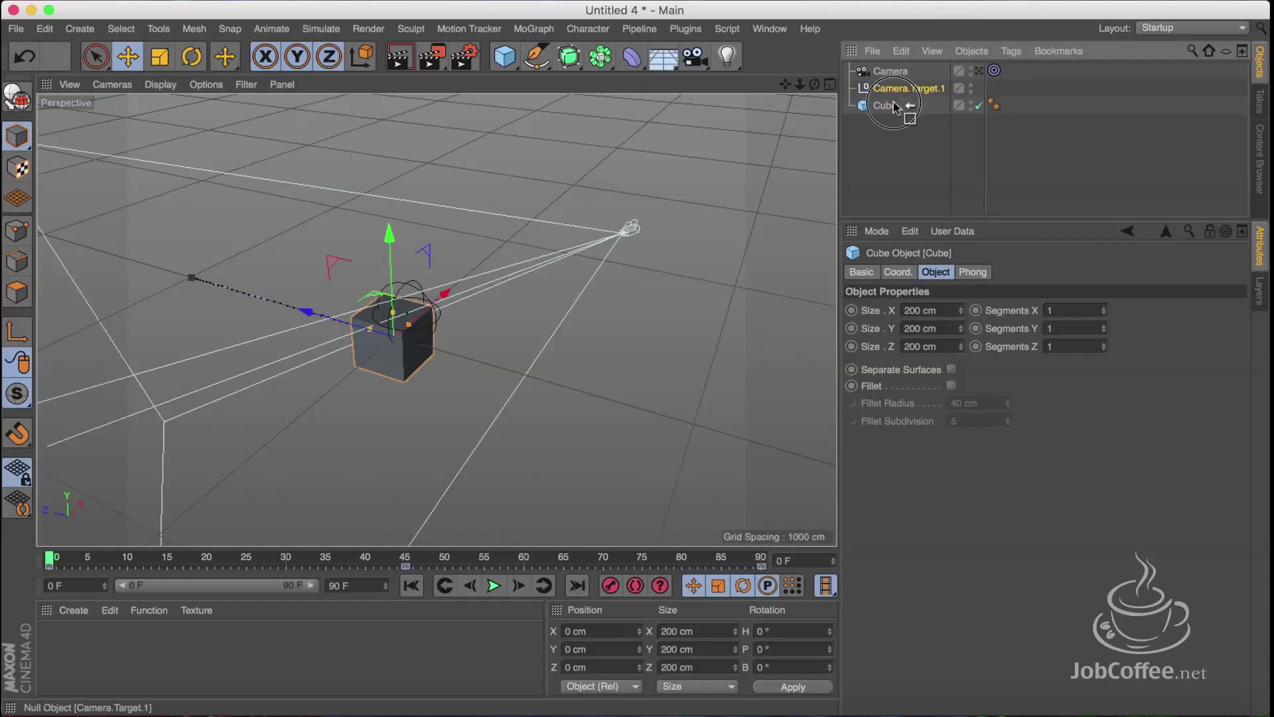
pyautogui.moveTo(893, 109); pyautogui.dragTo(893, 112)
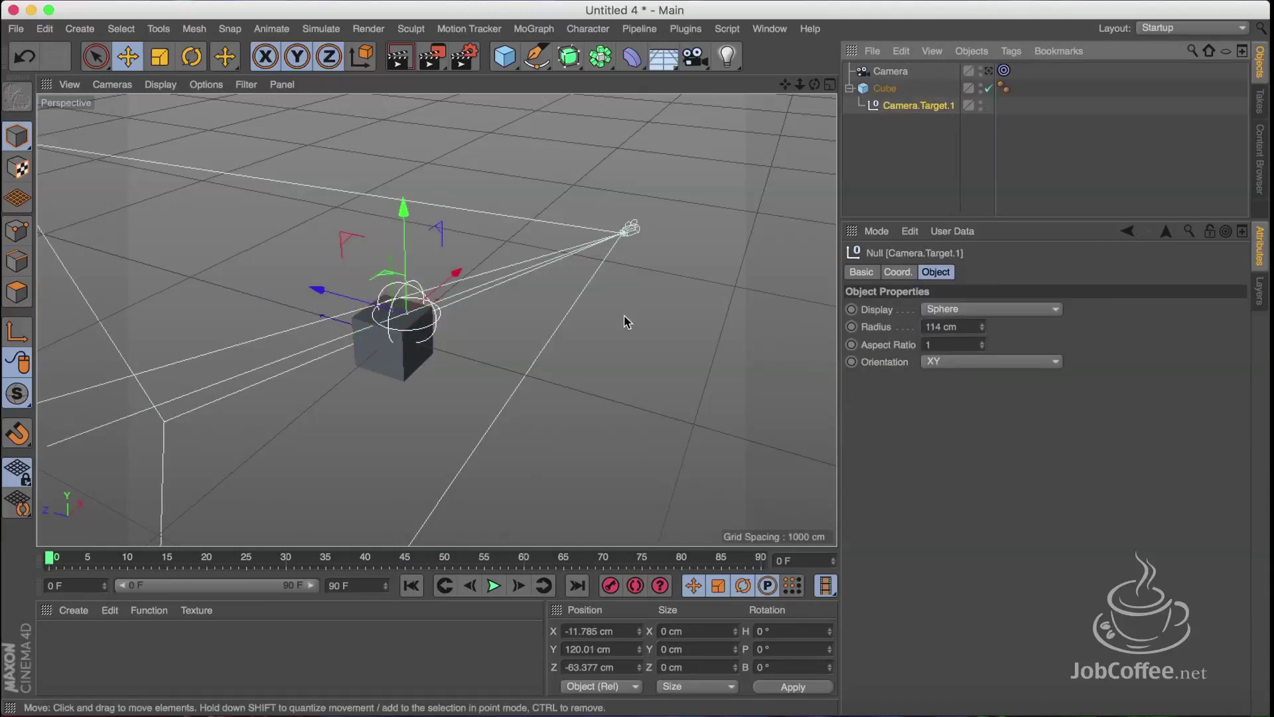
pyautogui.click(493, 587)
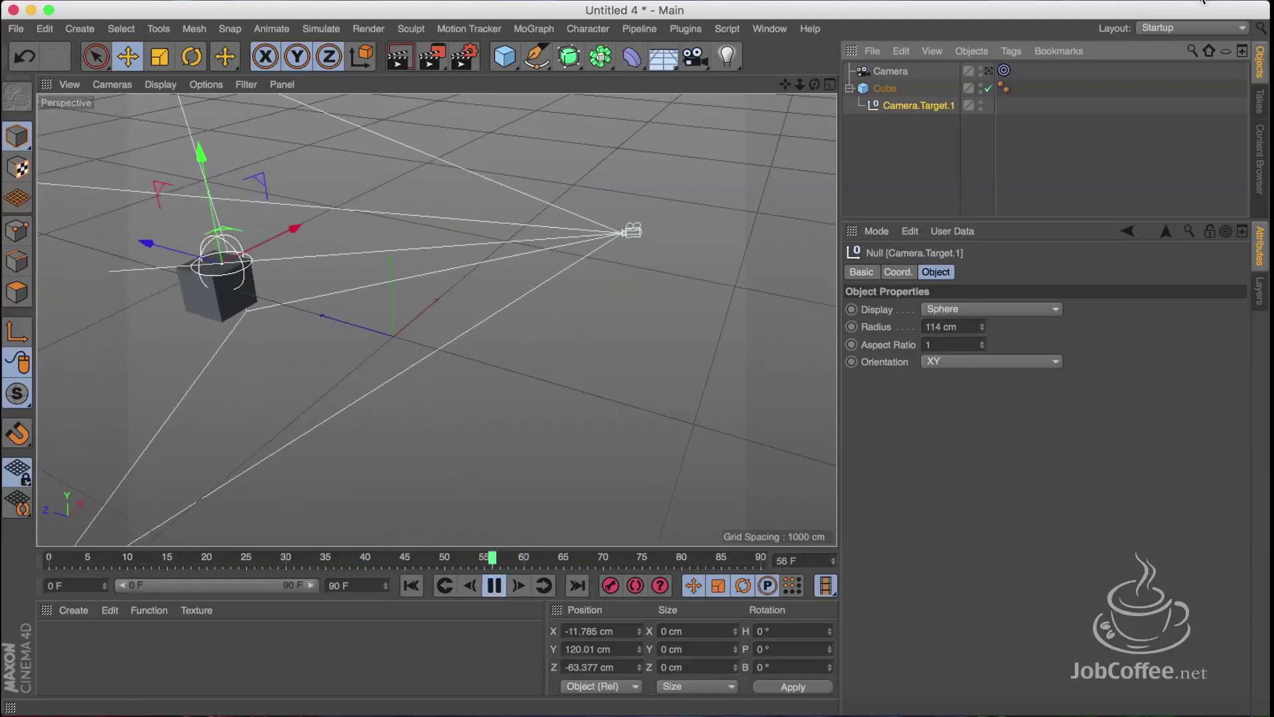
# - Look through the camera, shrink the target sphere to 39 cm, and lower it into the cube
pyautogui.click(989, 72)
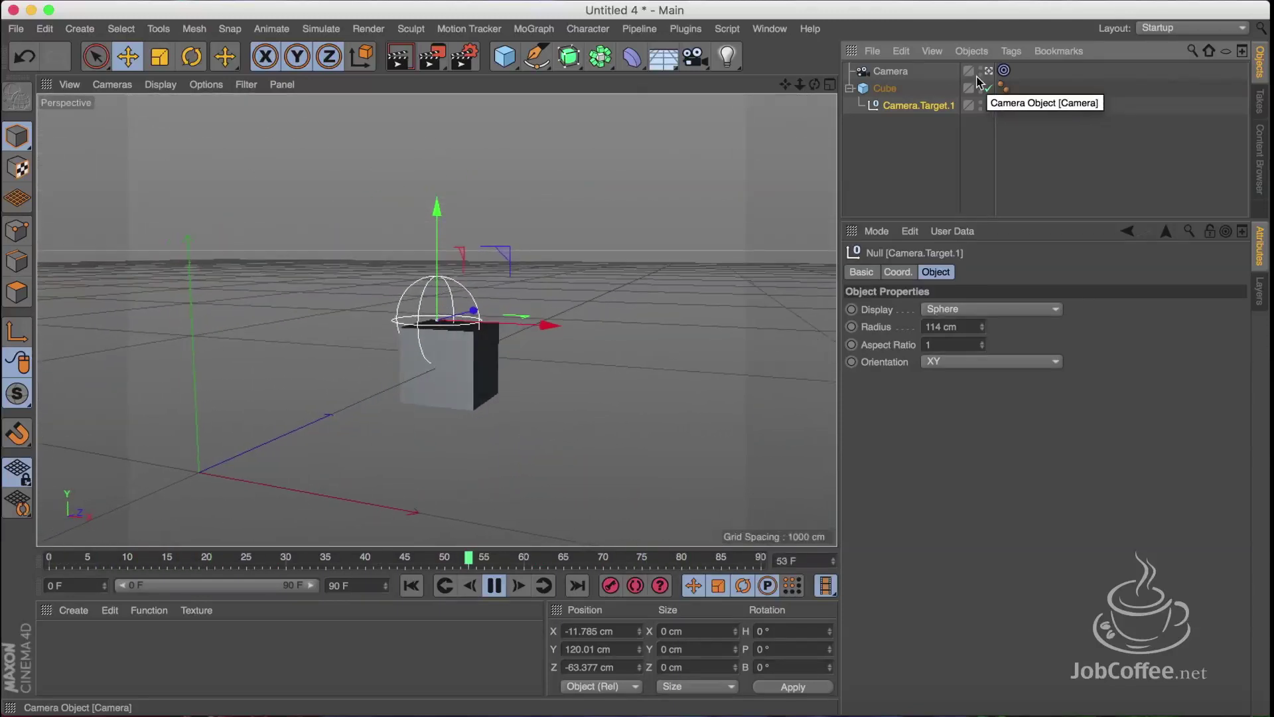
pyautogui.moveTo(982, 327); pyautogui.dragTo(982, 331)
pyautogui.moveTo(436, 206); pyautogui.dragTo(442, 240)
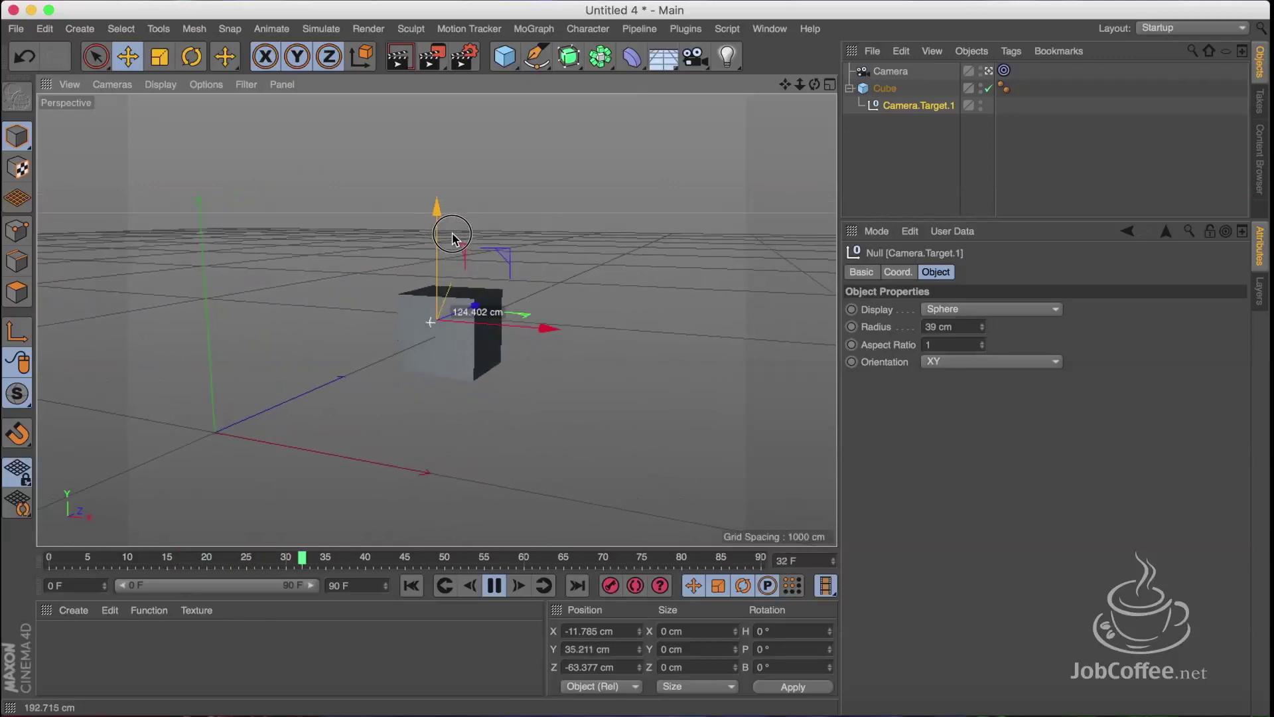
pyautogui.click(913, 179)
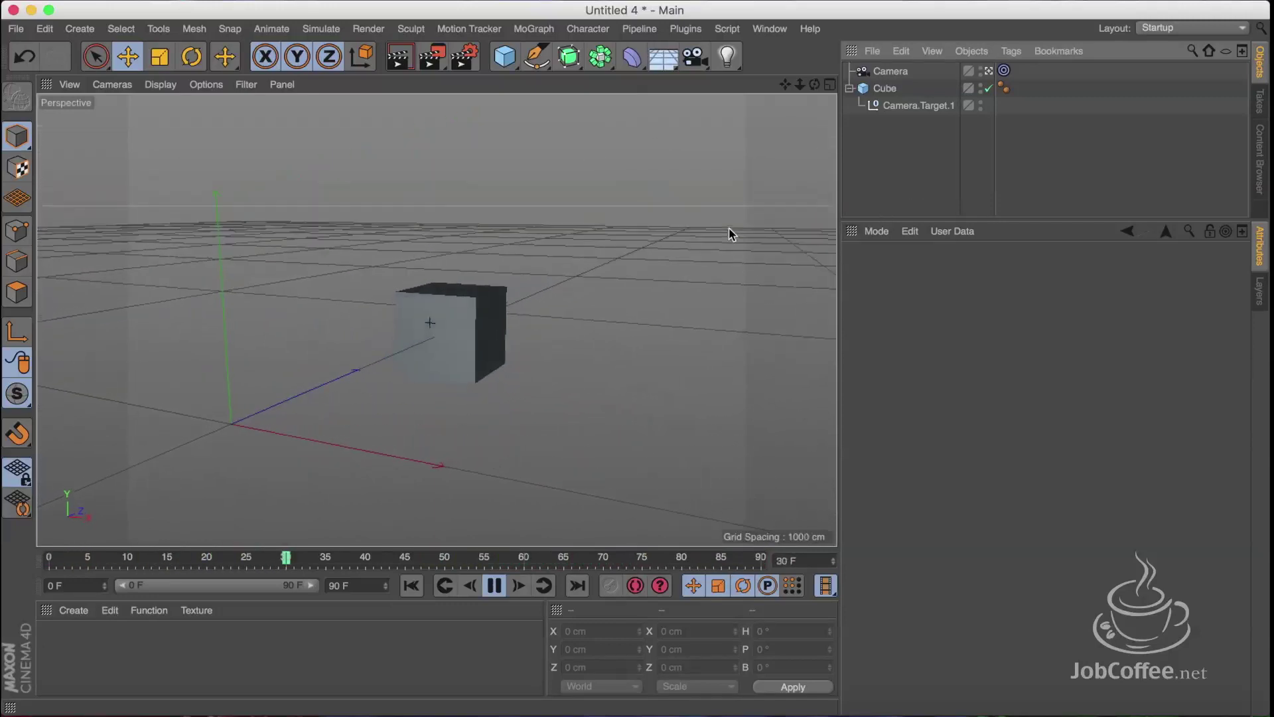
# - Stop playback, delete every object, and start a new project, Untitled 5
pyautogui.click(485, 587)
pyautogui.moveTo(932, 171); pyautogui.dragTo(886, 67)
pyautogui.press('Delete')
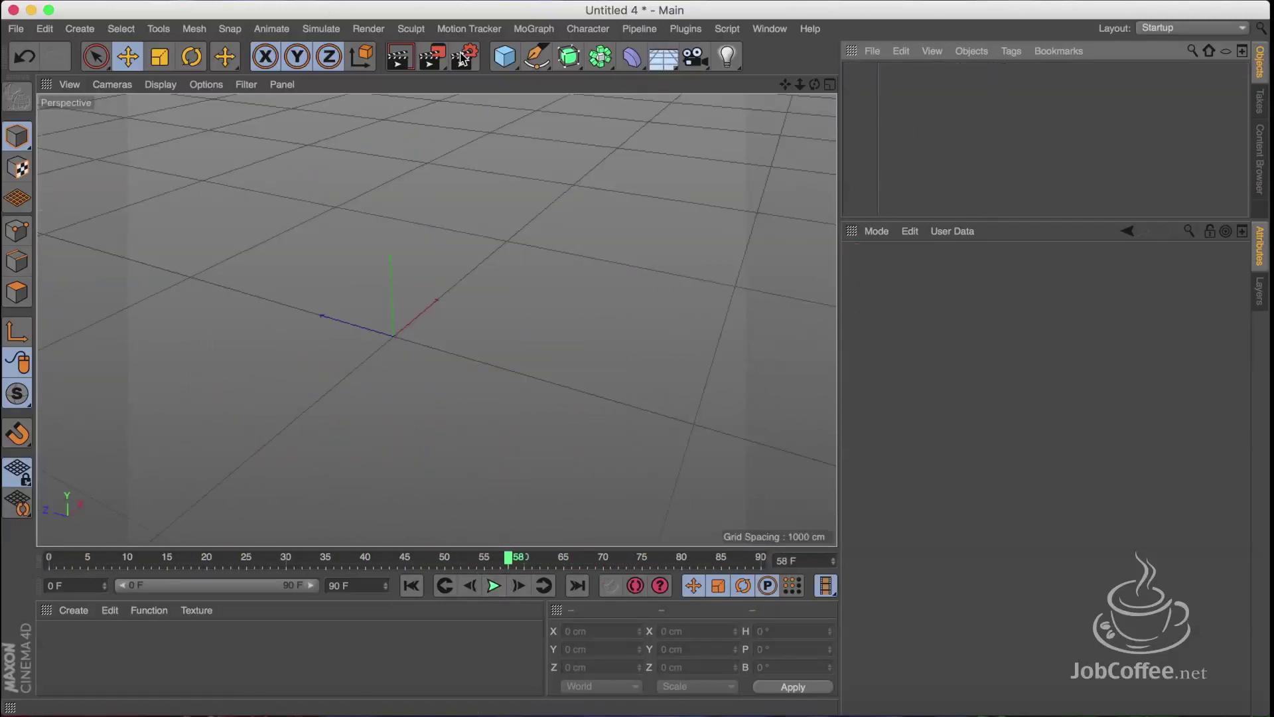
pyautogui.click(15, 29)
pyautogui.click(22, 53)
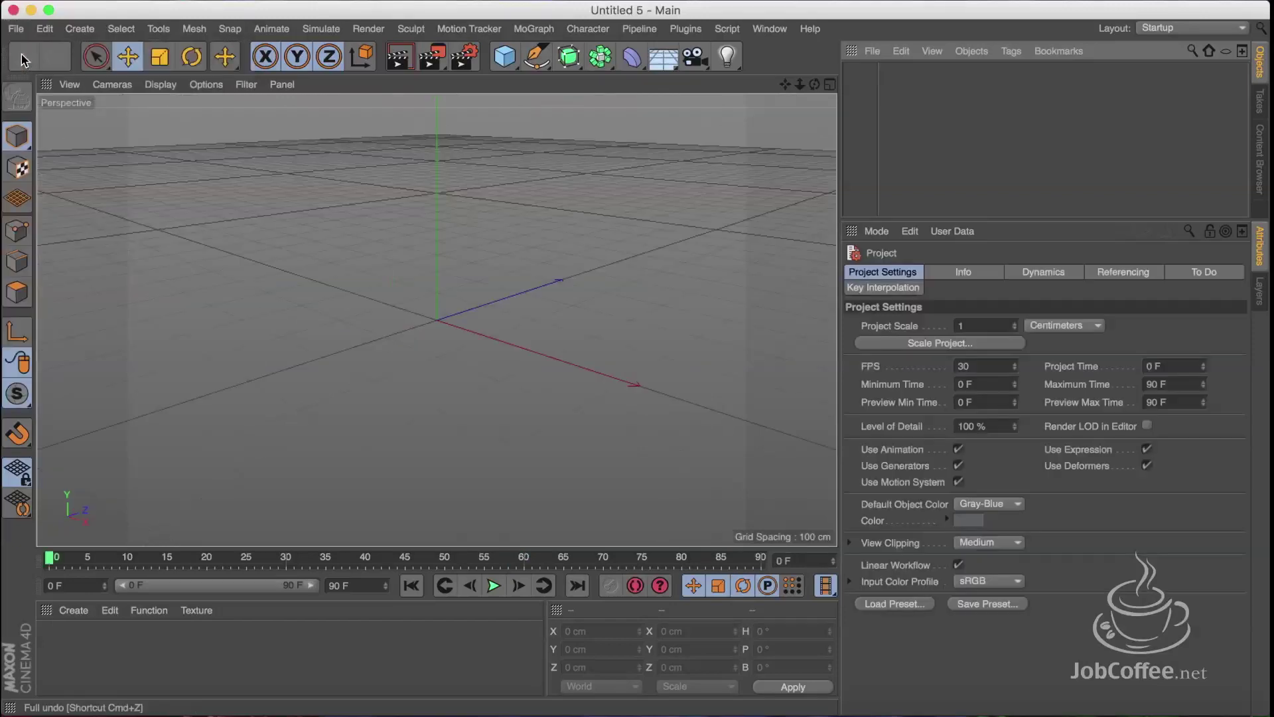
# - Add a Cube, a Null and a Camera to the new scene
pyautogui.click(504, 60)
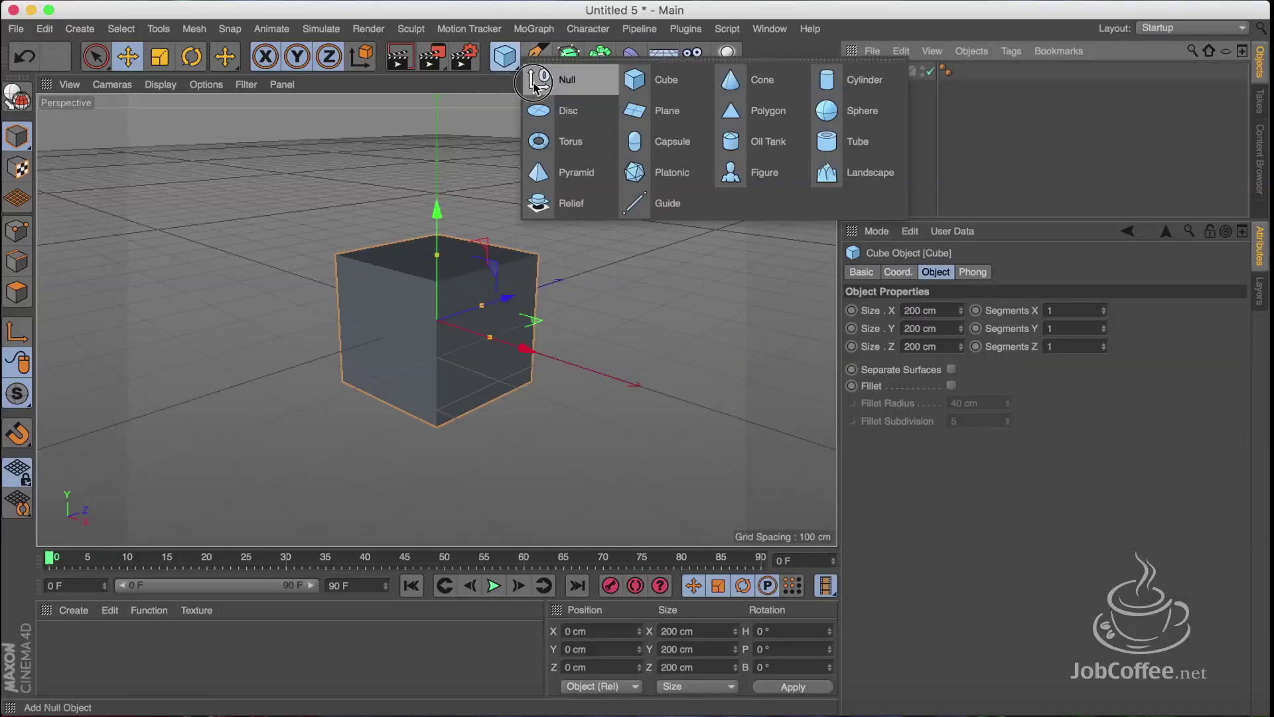
pyautogui.click(543, 81)
pyautogui.moveTo(695, 57); pyautogui.dragTo(735, 79)
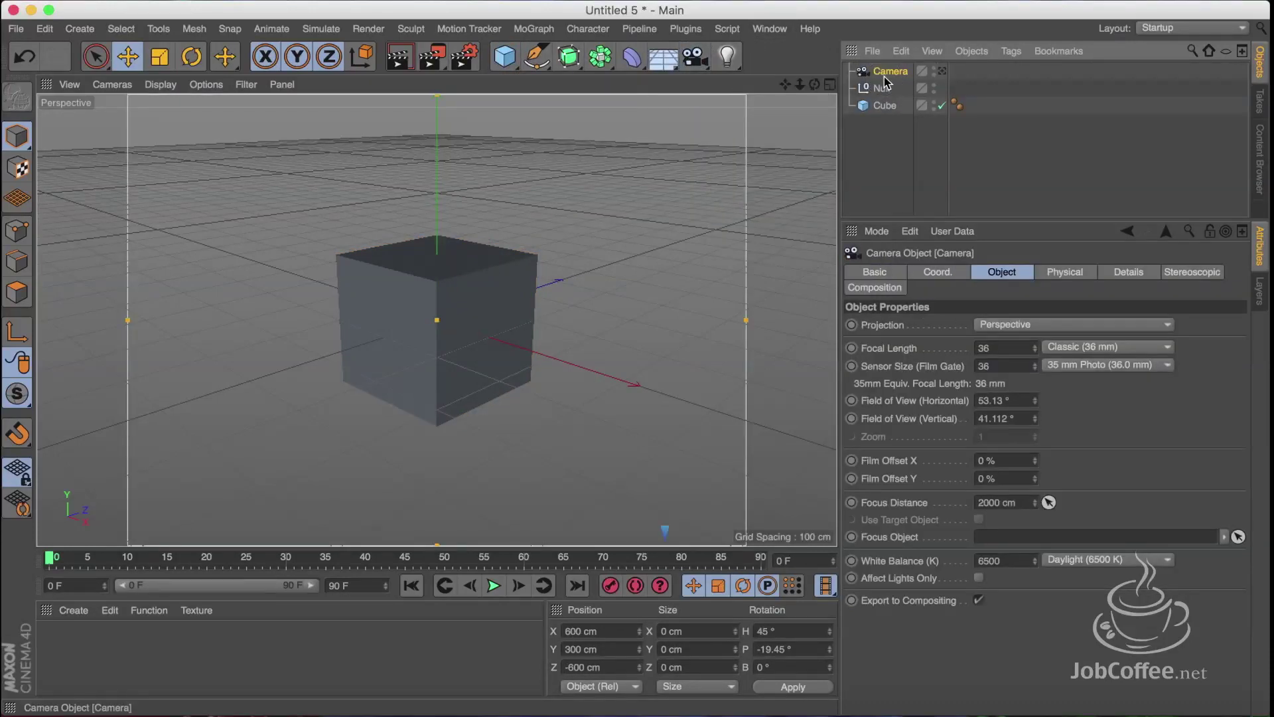
# - Give the Camera a Target tag aimed at the Null
pyautogui.rightClick(884, 81)
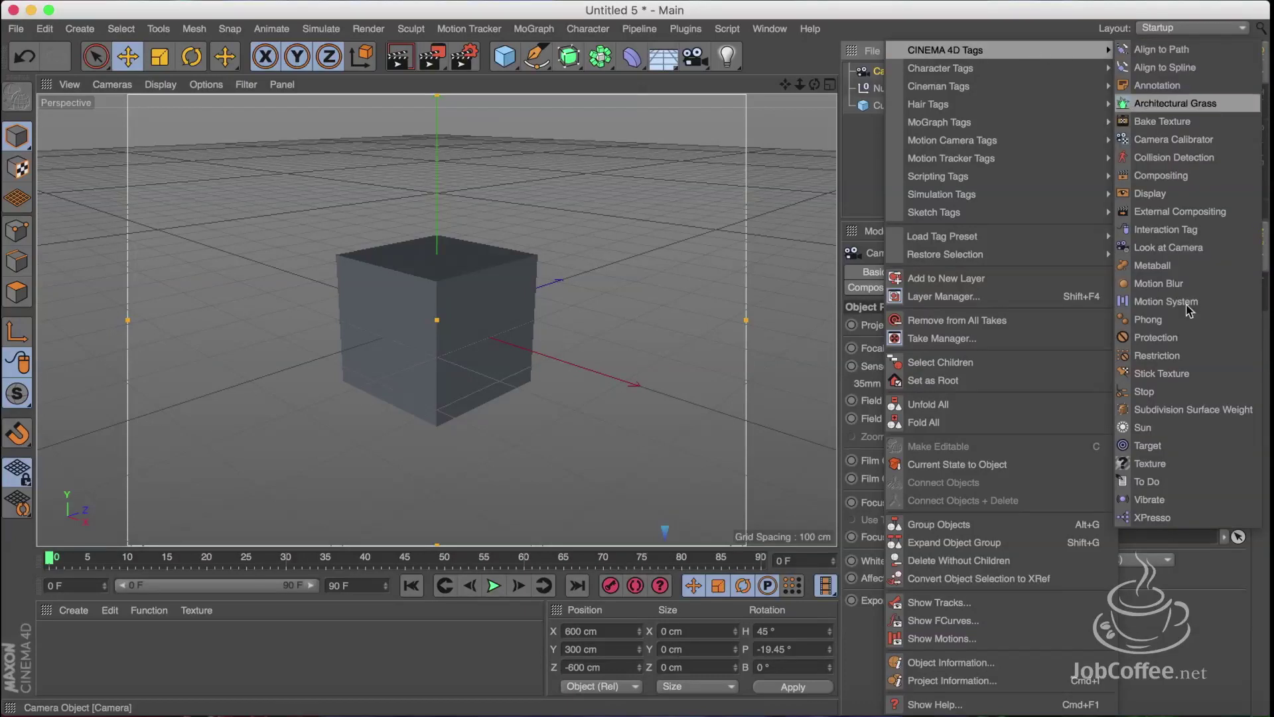
pyautogui.click(1150, 446)
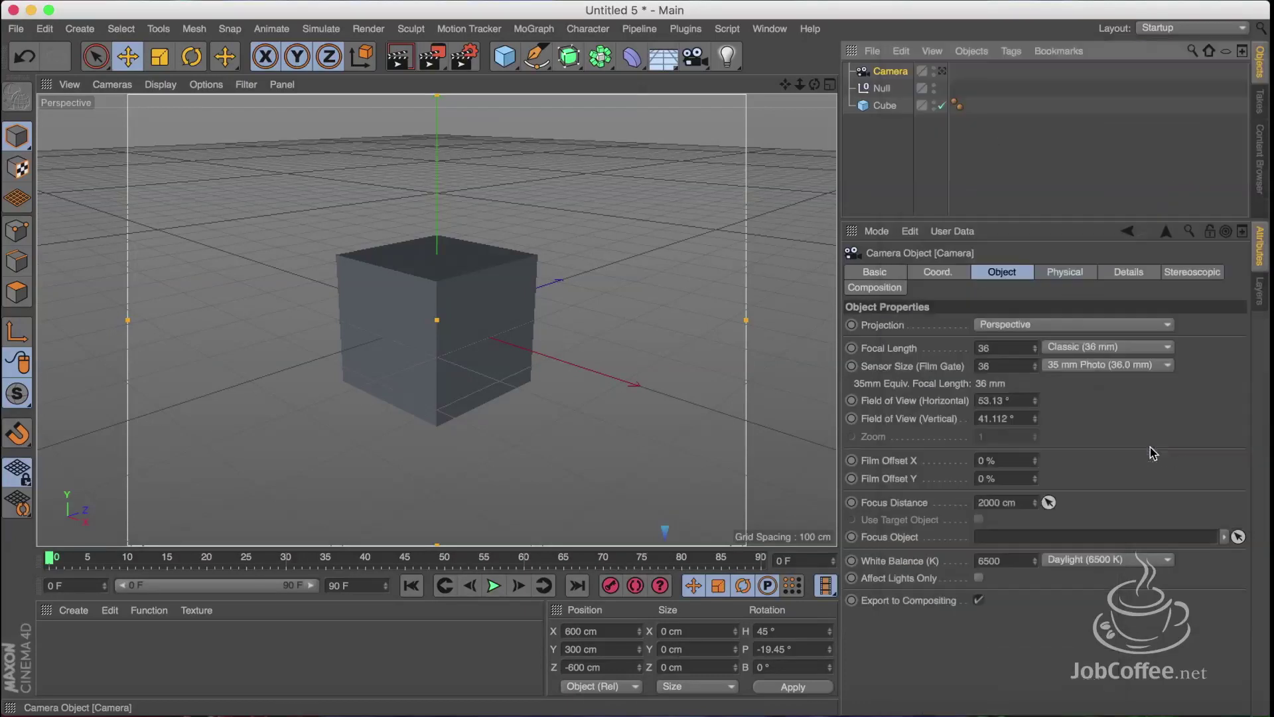
pyautogui.moveTo(884, 87); pyautogui.dragTo(967, 314)
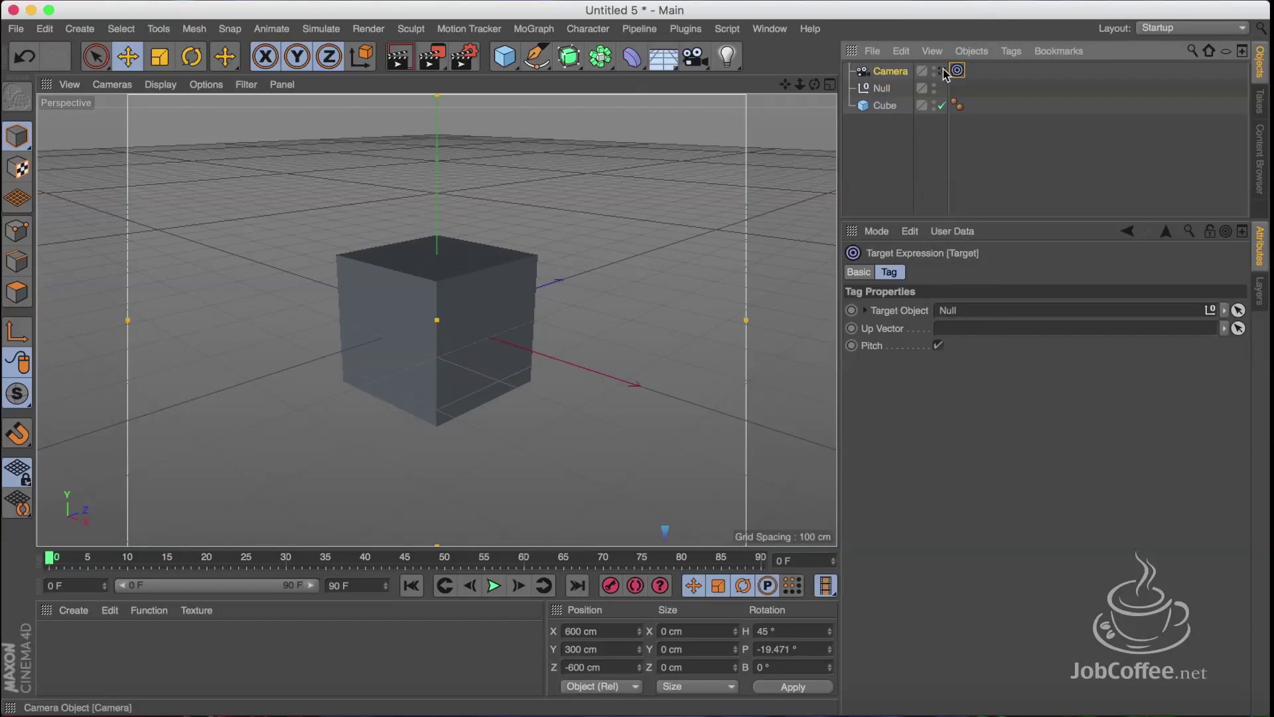
# - Move the Null along Z to about -1019 cm, toward the camera
pyautogui.scroll(-5, 705, 192)
pyautogui.scroll(-3, 705, 192)
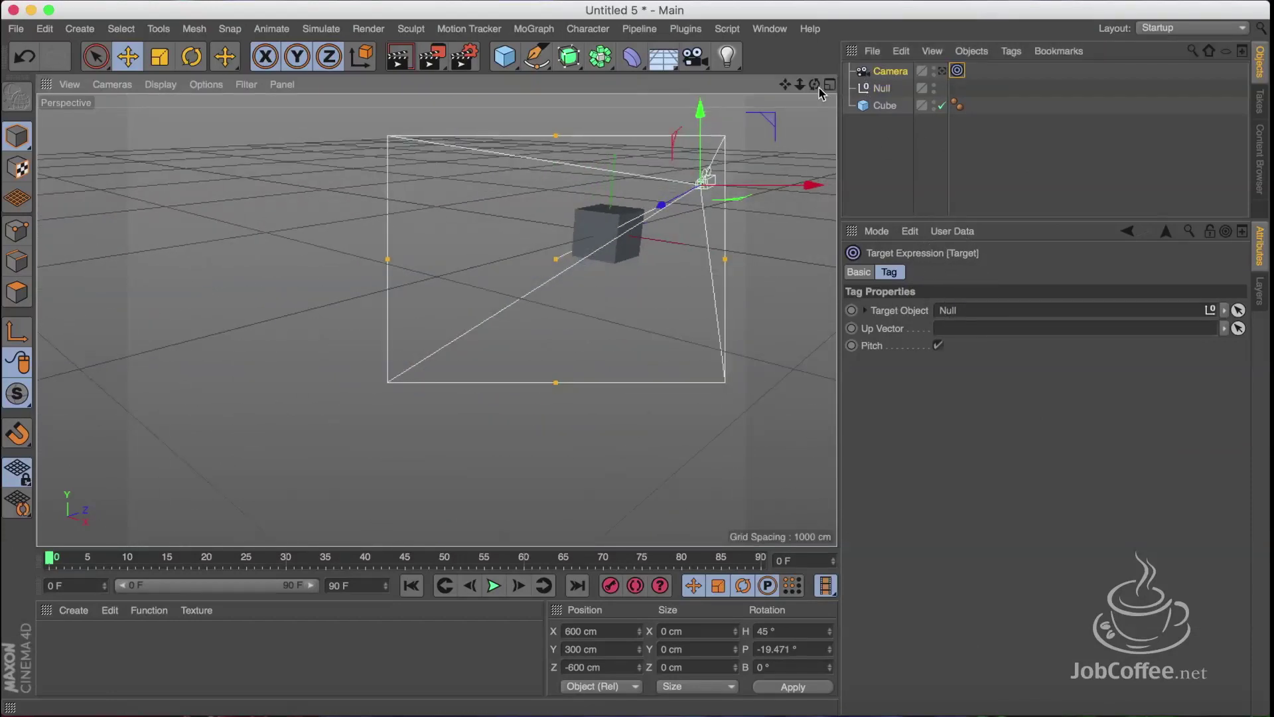
pyautogui.moveTo(815, 84); pyautogui.dragTo(763, 93)
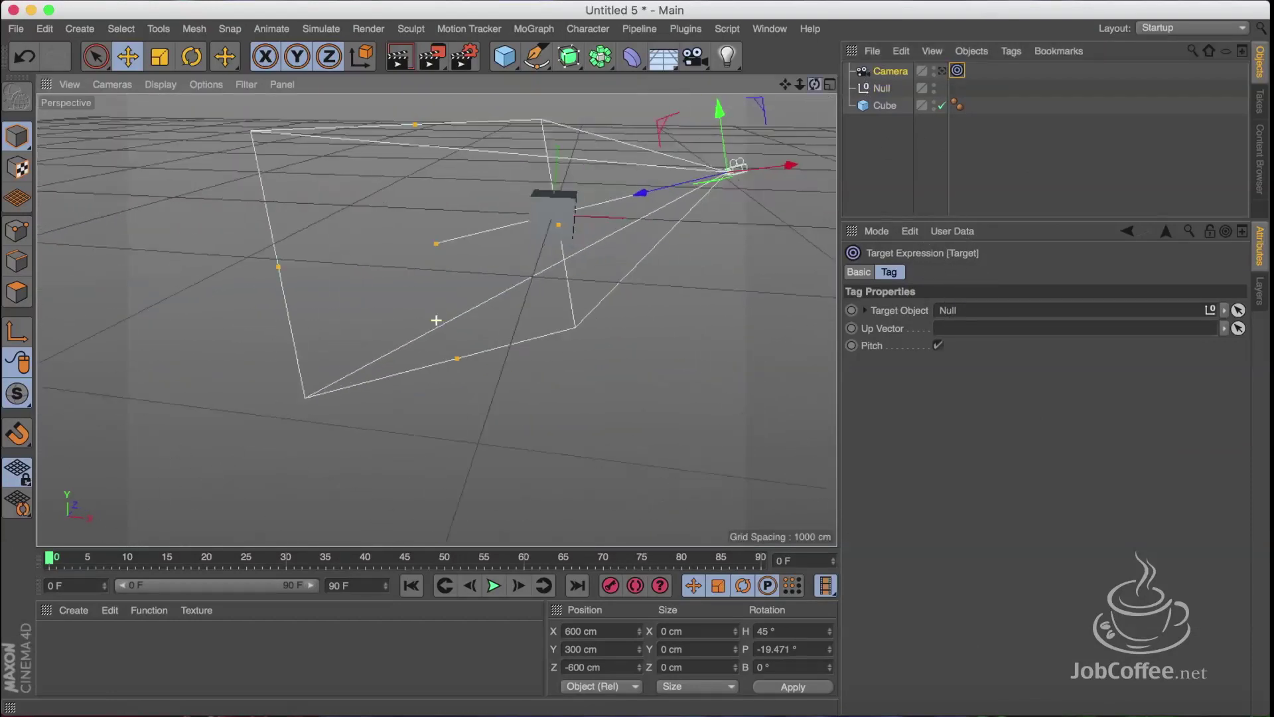
pyautogui.click(882, 88)
pyautogui.moveTo(496, 199)
pyautogui.mouseDown()
pyautogui.moveTo(630, 309)
pyautogui.moveTo(543, 242)
pyautogui.mouseUp()
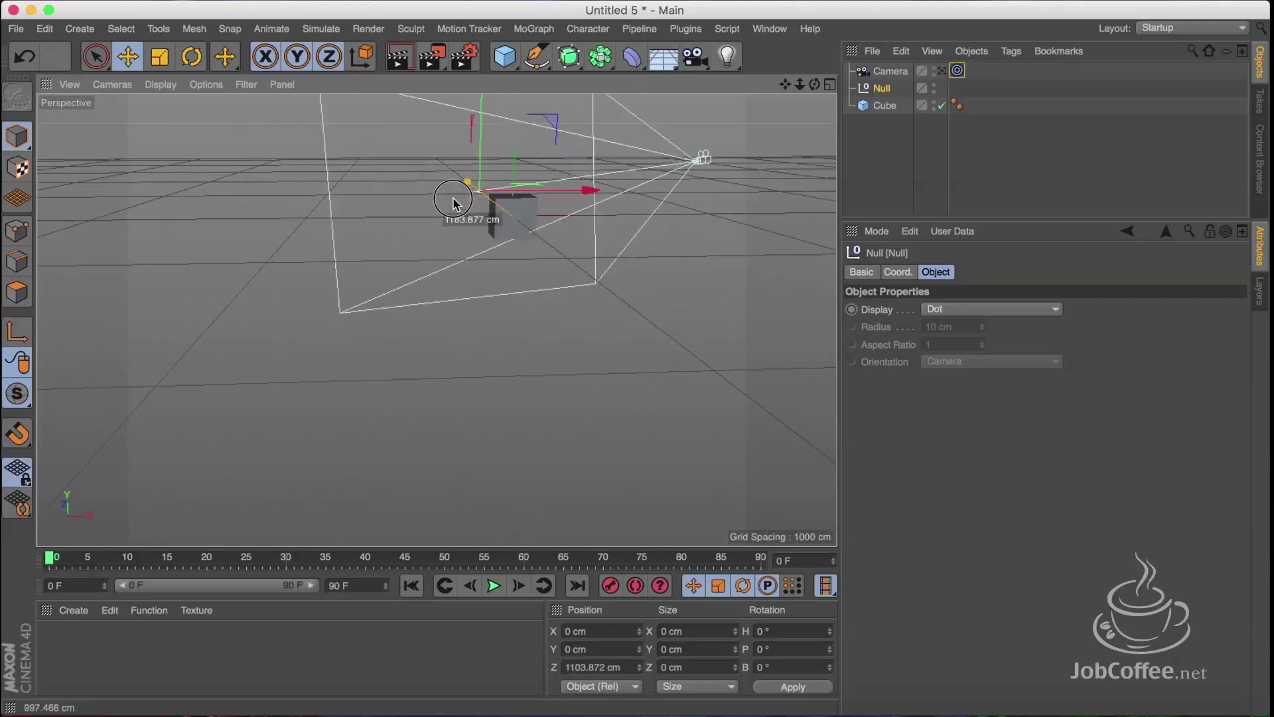
# - Add a Motion Camera from the camera types list, then bring the list up again
pyautogui.click(692, 60)
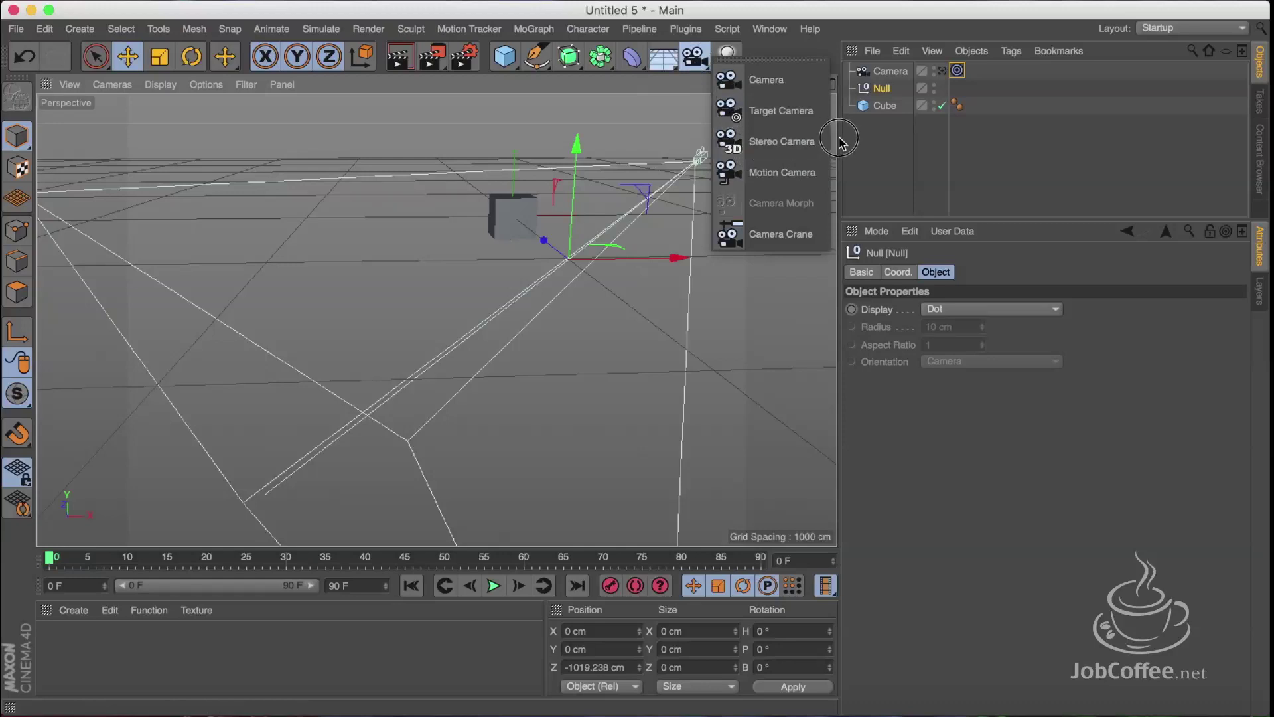
pyautogui.click(821, 184)
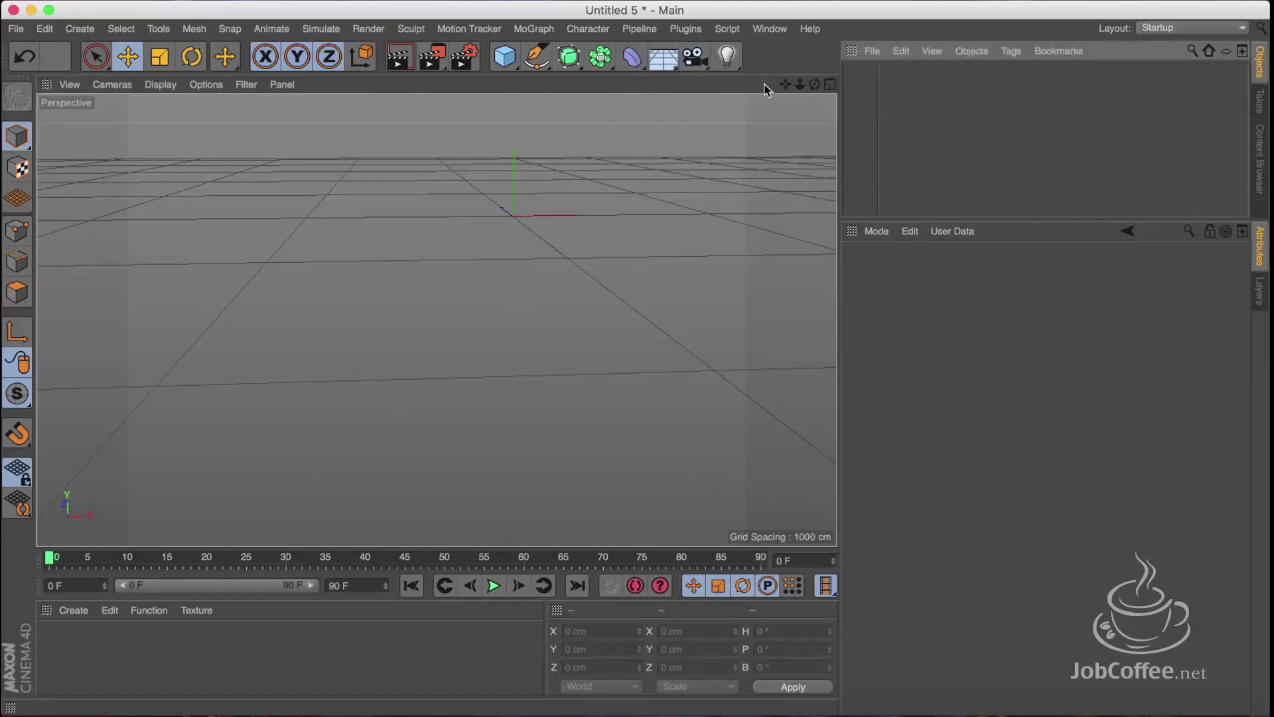
pyautogui.click(705, 67)
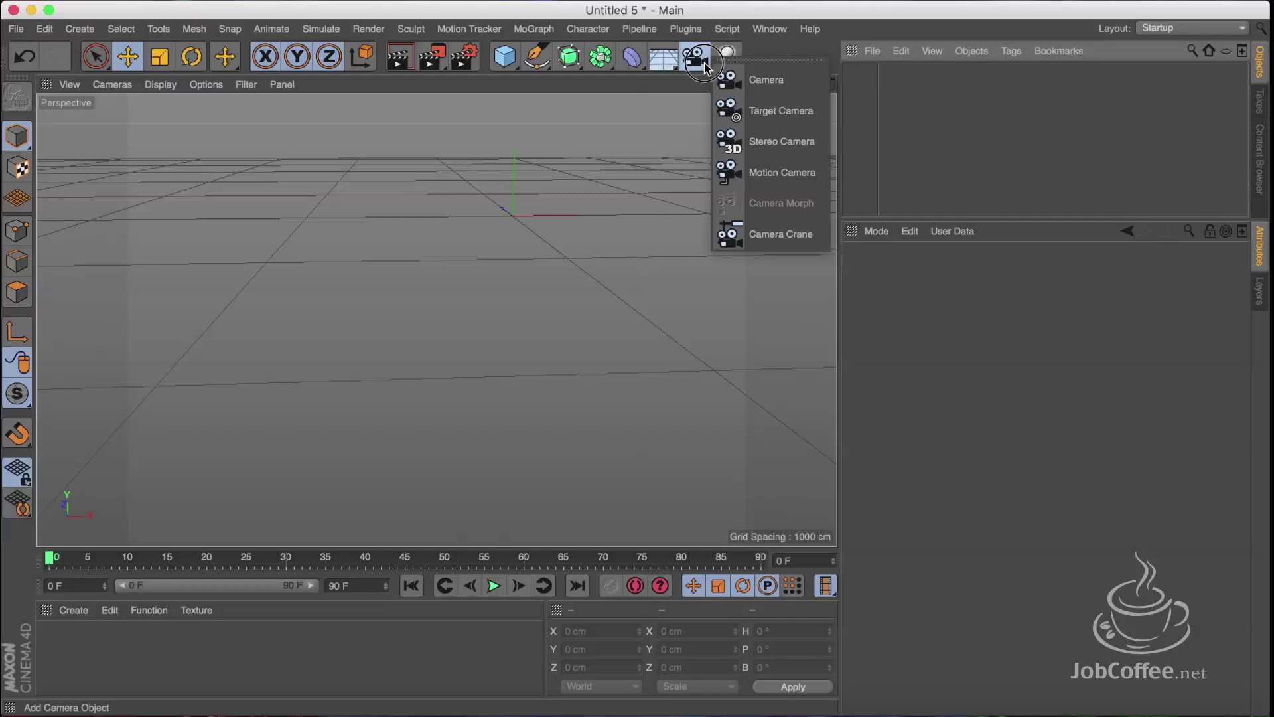
# - Add a Motion Camera Setup with Path Spline and Target, and orbit to view the rig
pyautogui.click(775, 176)
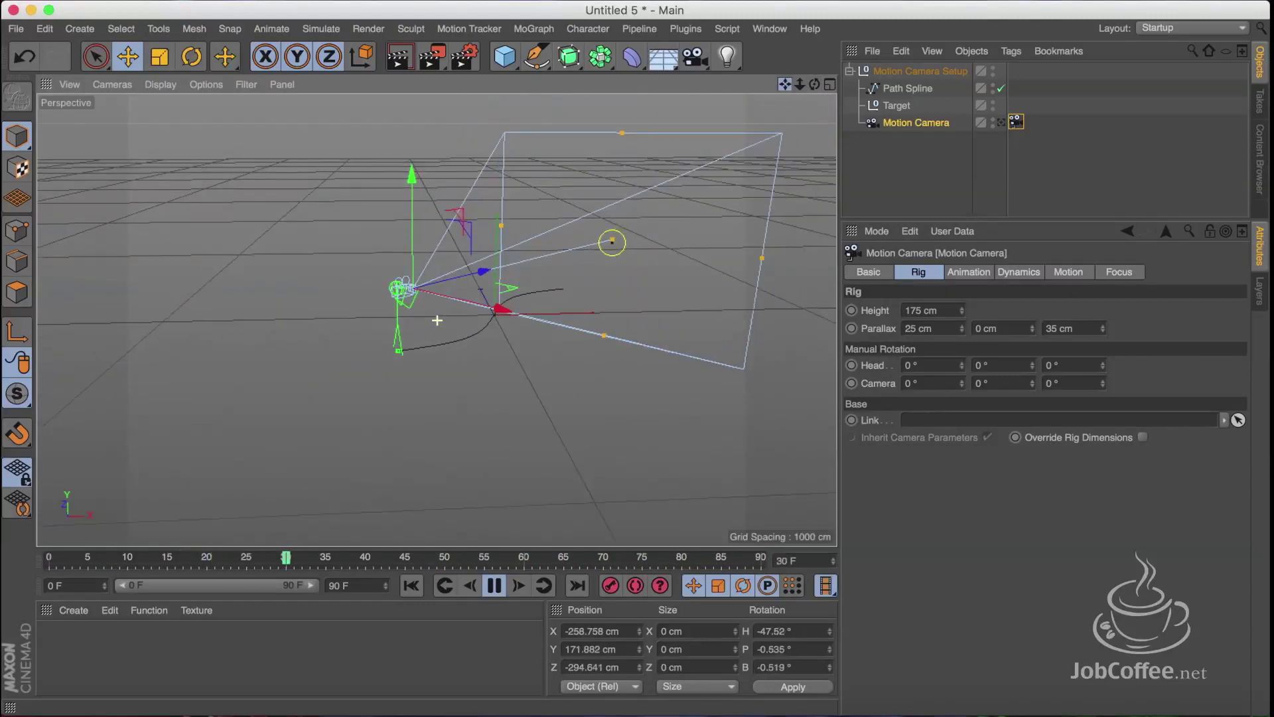
pyautogui.scroll(2, 455, 285)
pyautogui.scroll(2, 454, 289)
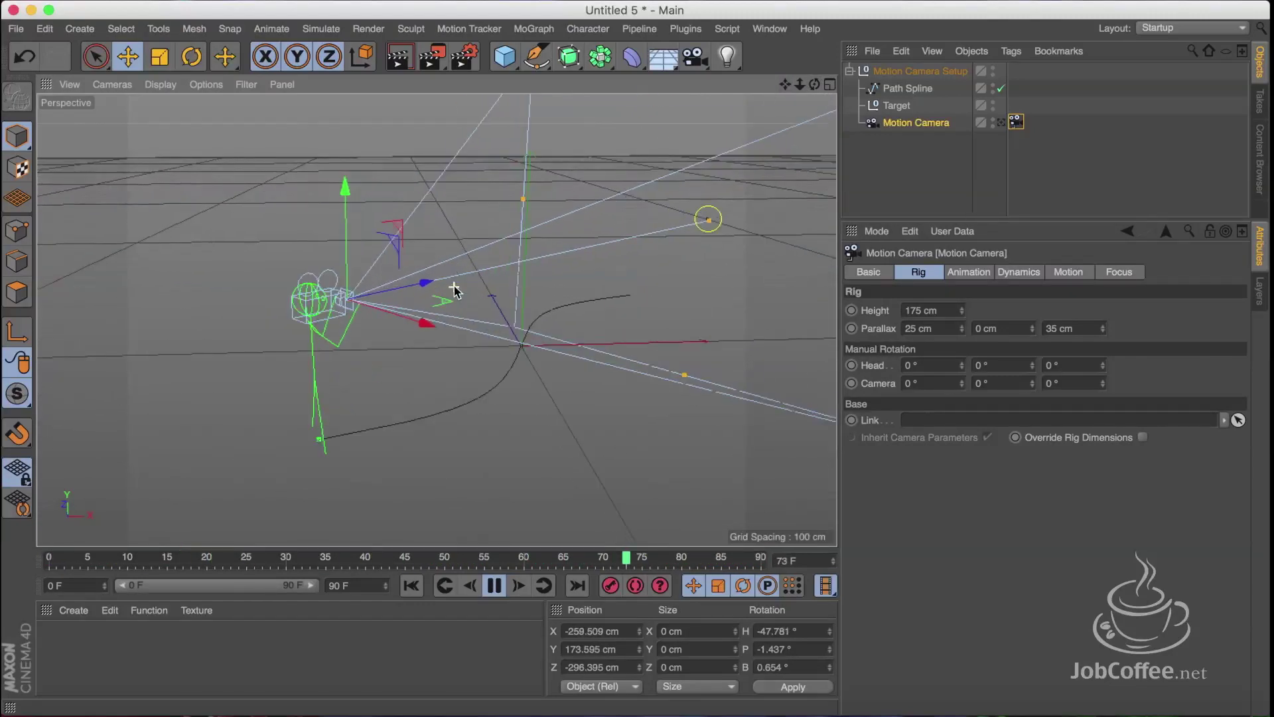
pyautogui.scroll(3, 336, 310)
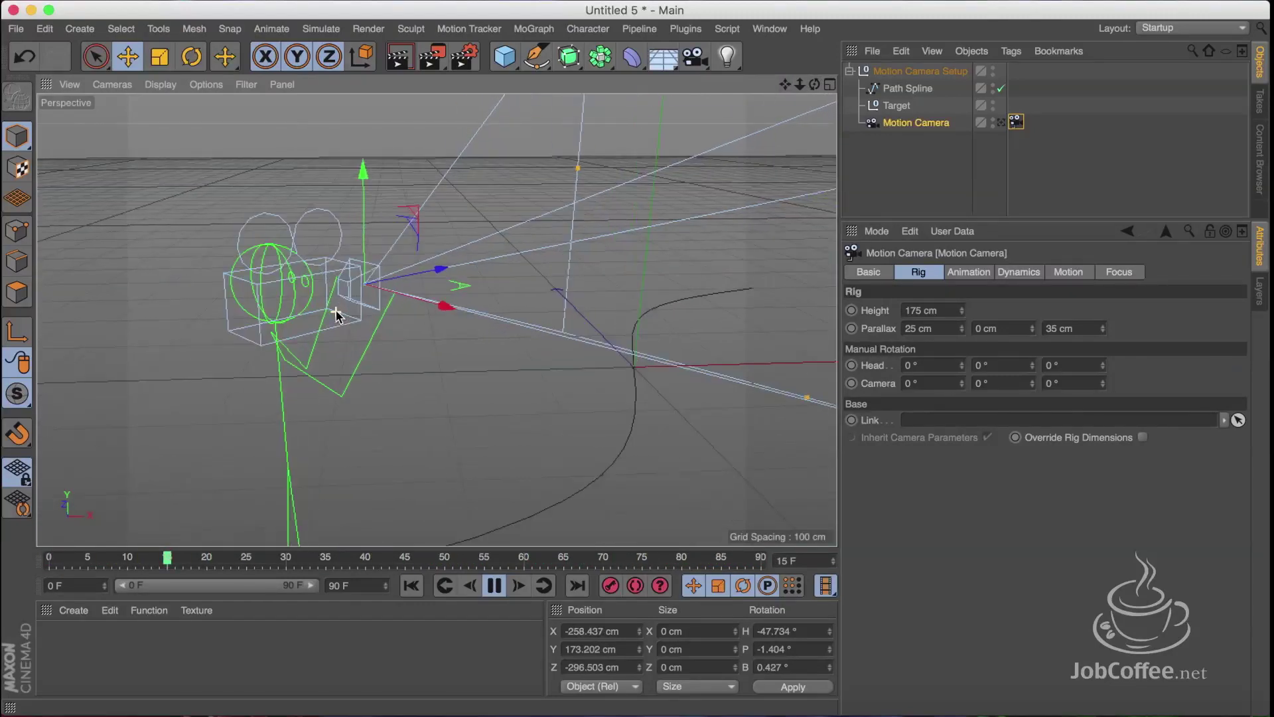
pyautogui.moveTo(815, 84)
pyautogui.mouseDown()
pyautogui.moveTo(436, 321)
pyautogui.moveTo(372, 312)
pyautogui.mouseUp()
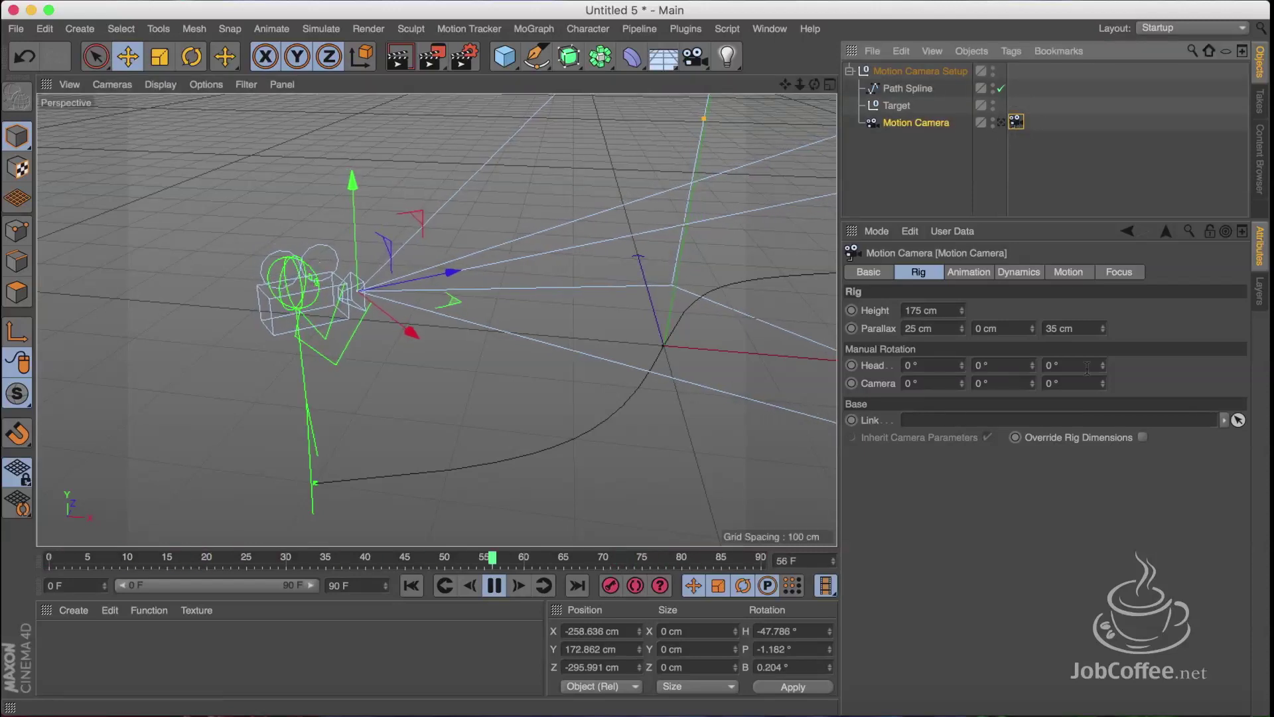
# - Set the rig to 199 cm height, 46 cm parallax and -67° head rotation
pyautogui.moveTo(964, 315)
pyautogui.mouseDown()
pyautogui.moveTo(964, 271)
pyautogui.moveTo(961, 458)
pyautogui.moveTo(962, 426)
pyautogui.mouseUp()
pyautogui.moveTo(962, 365); pyautogui.dragTo(963, 372)
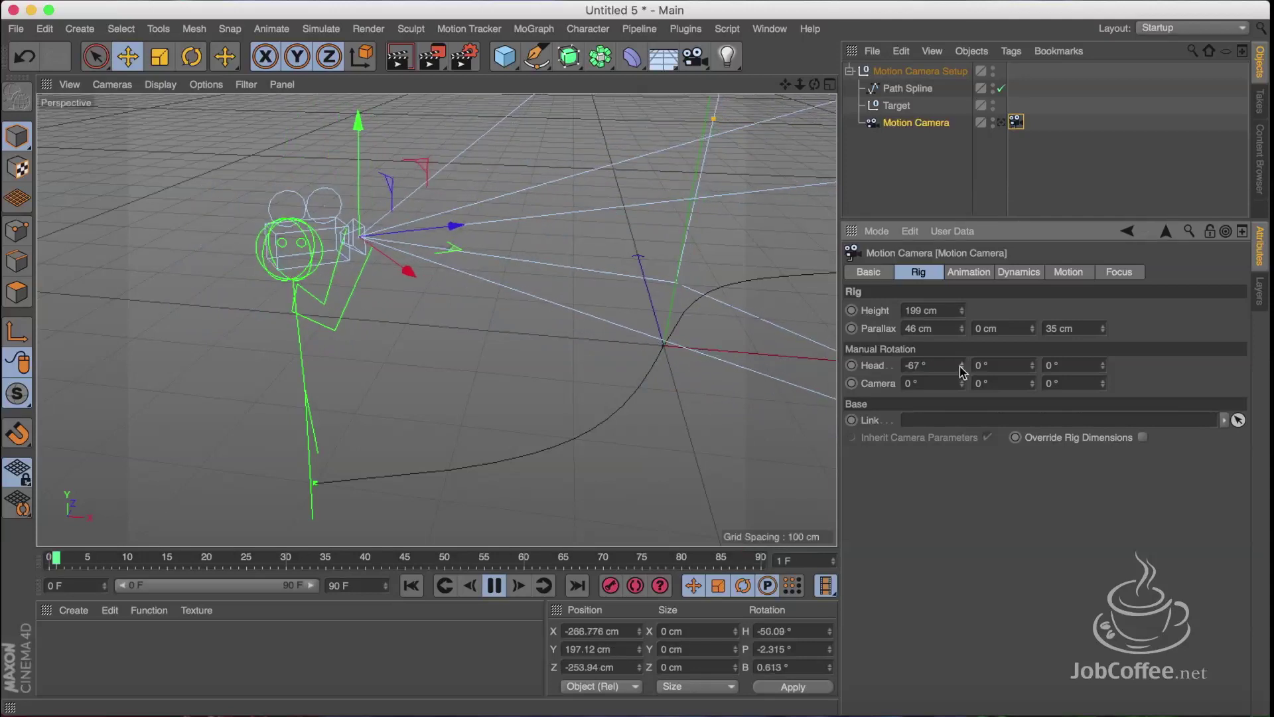
pyautogui.click(968, 272)
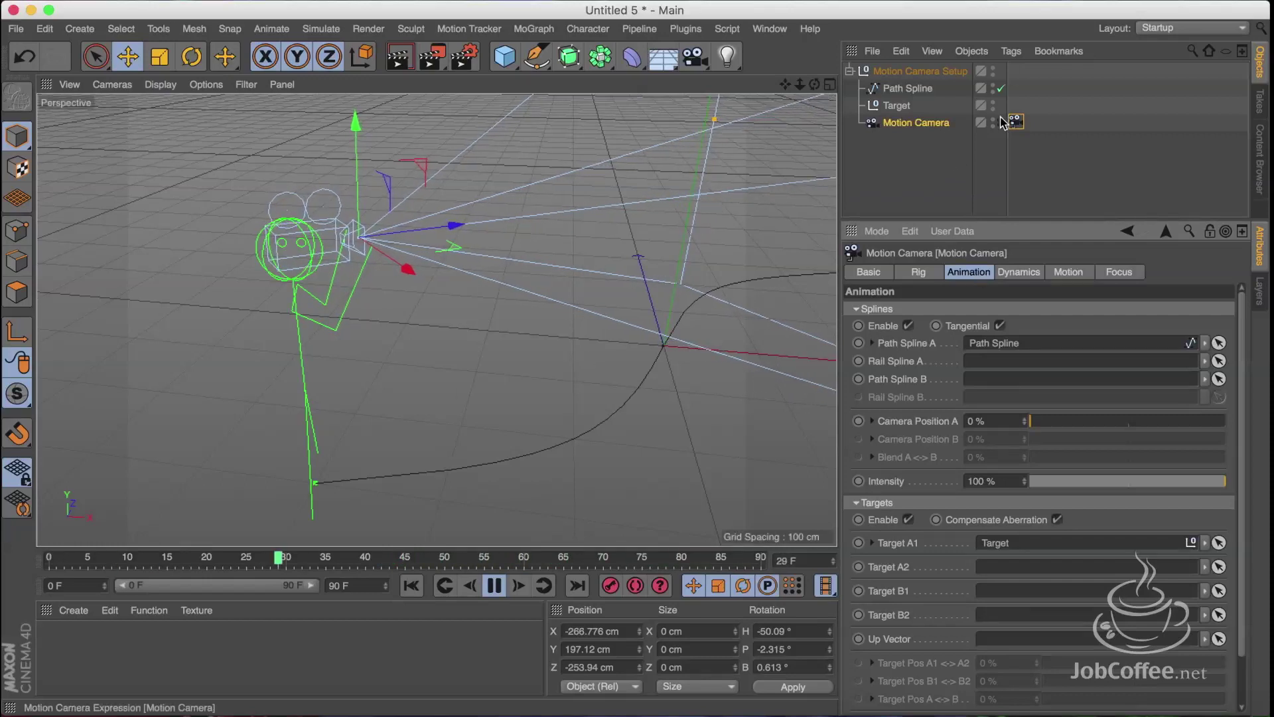
# - View the scene through the Motion Camera as it travels along the Path Spline
pyautogui.click(1001, 123)
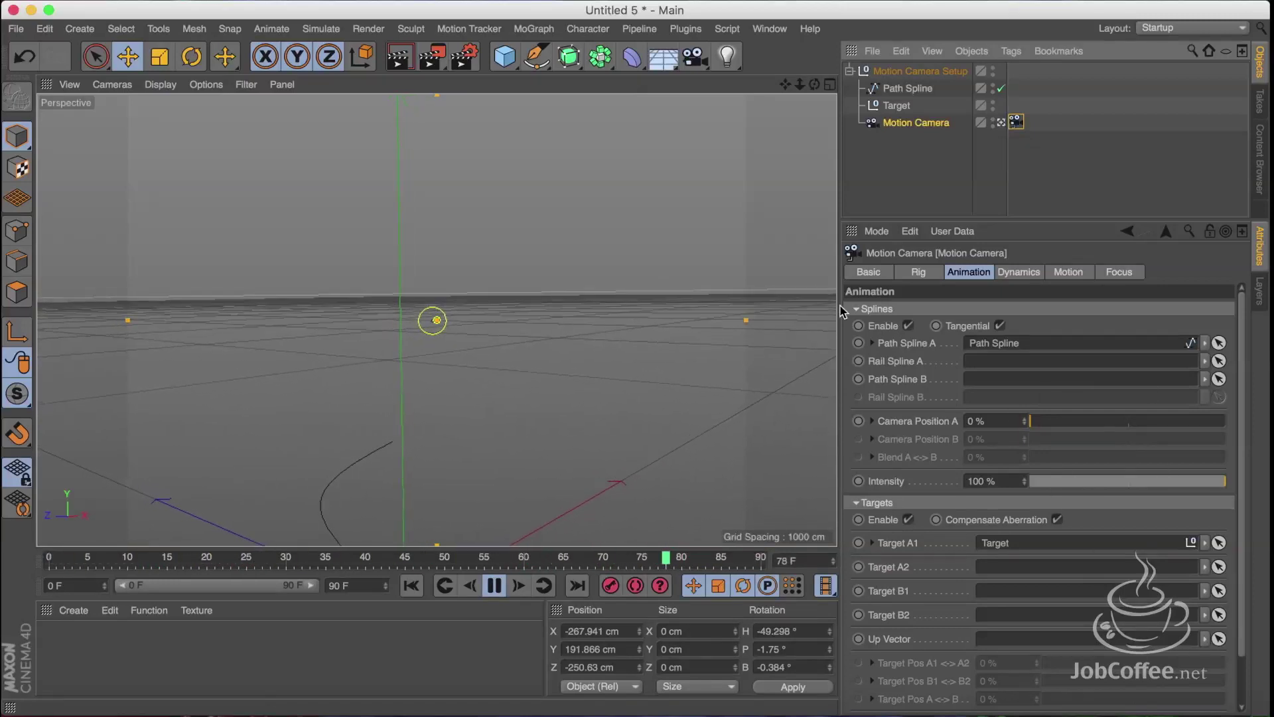
# - Set Motion Camera shake to 28 % footsteps, 61 % head and 627 % camera rotation
pyautogui.click(1065, 272)
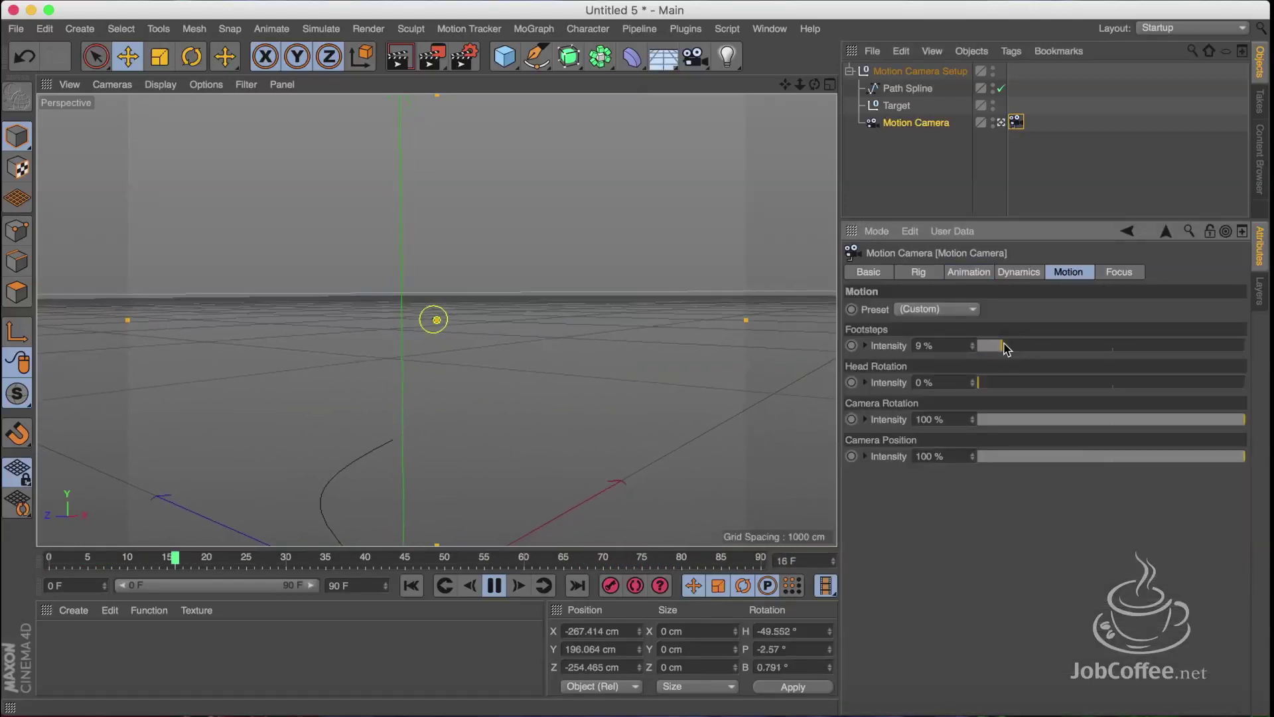
pyautogui.click(1035, 383)
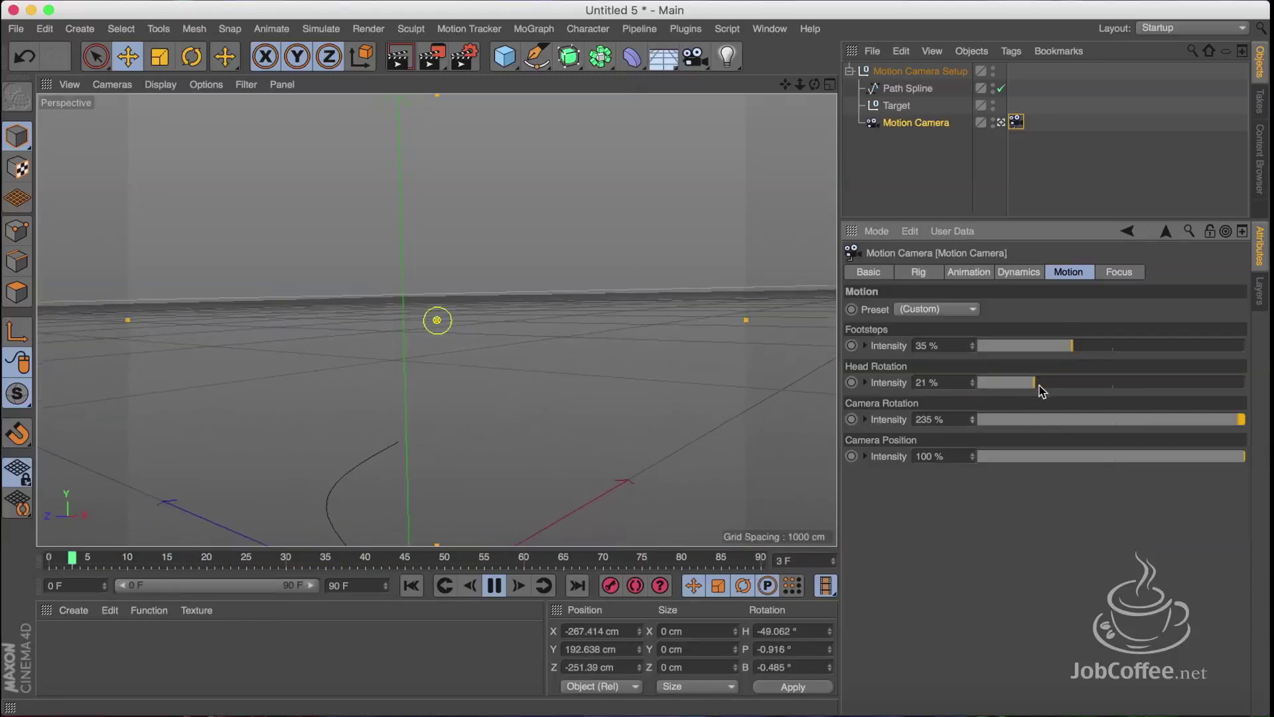
pyautogui.moveTo(974, 423); pyautogui.dragTo(973, 398)
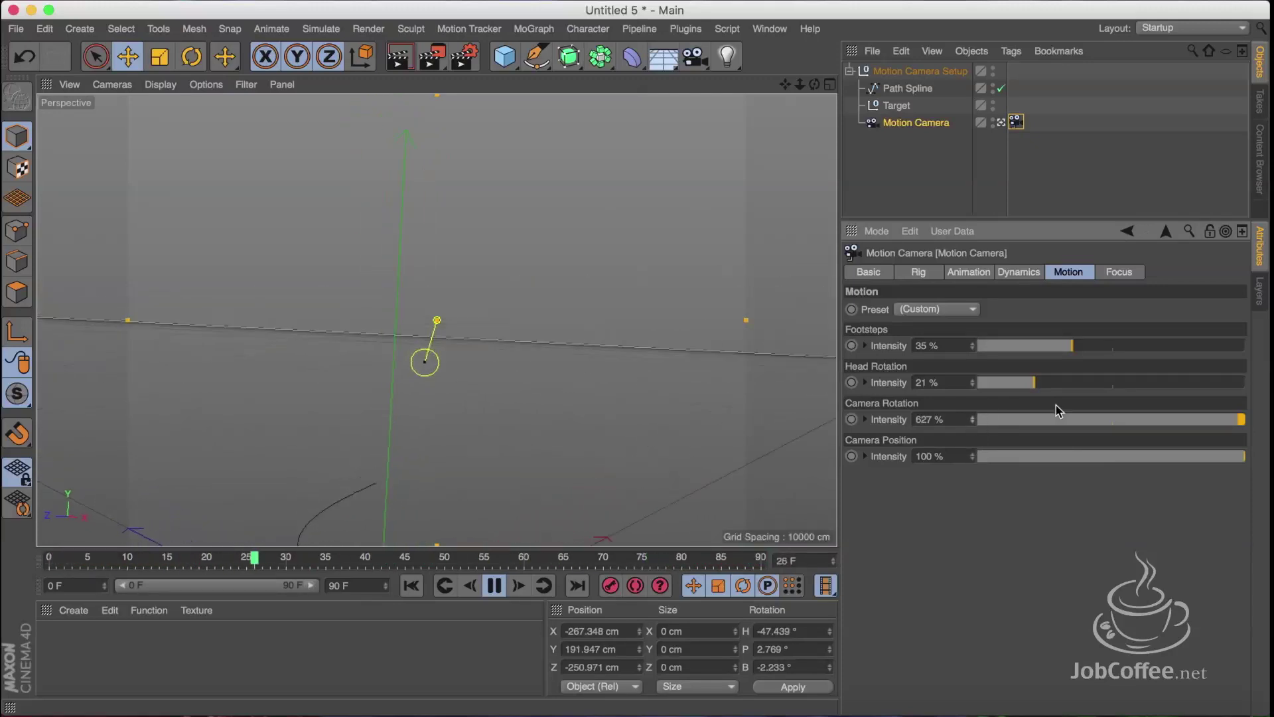
pyautogui.click(1141, 383)
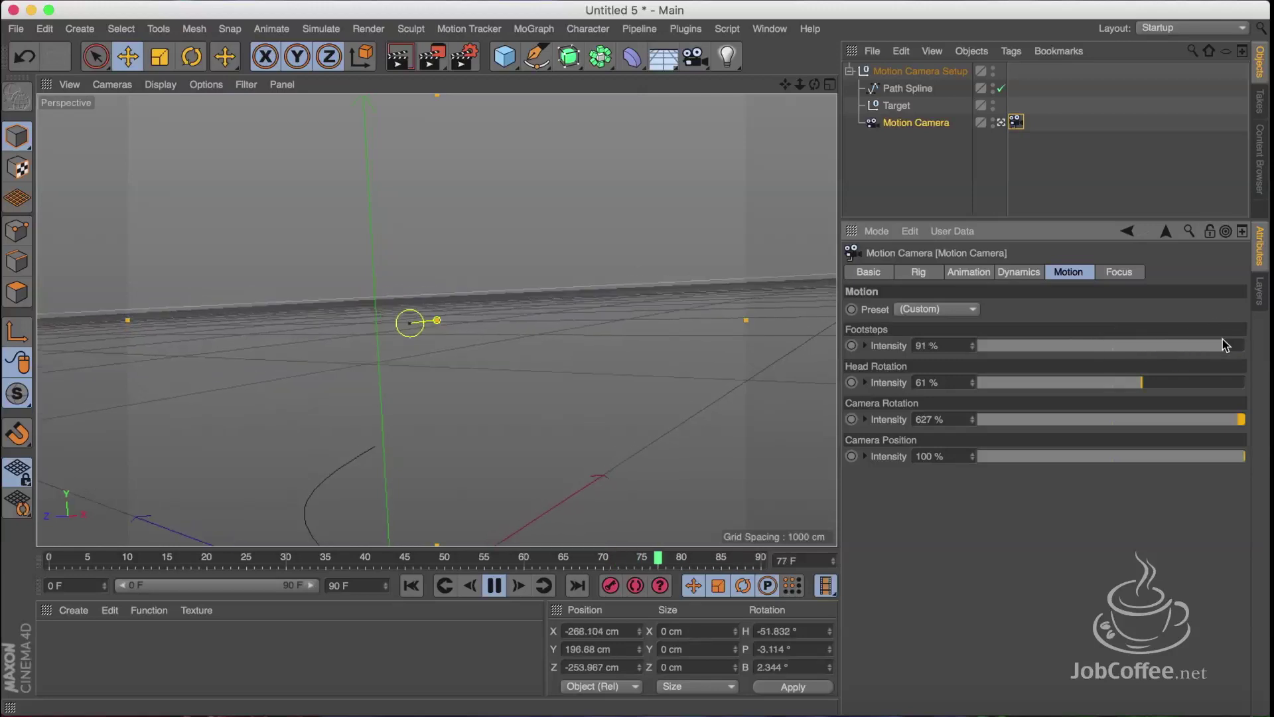
pyautogui.click(1088, 345)
pyautogui.moveTo(1088, 345); pyautogui.dragTo(1058, 346)
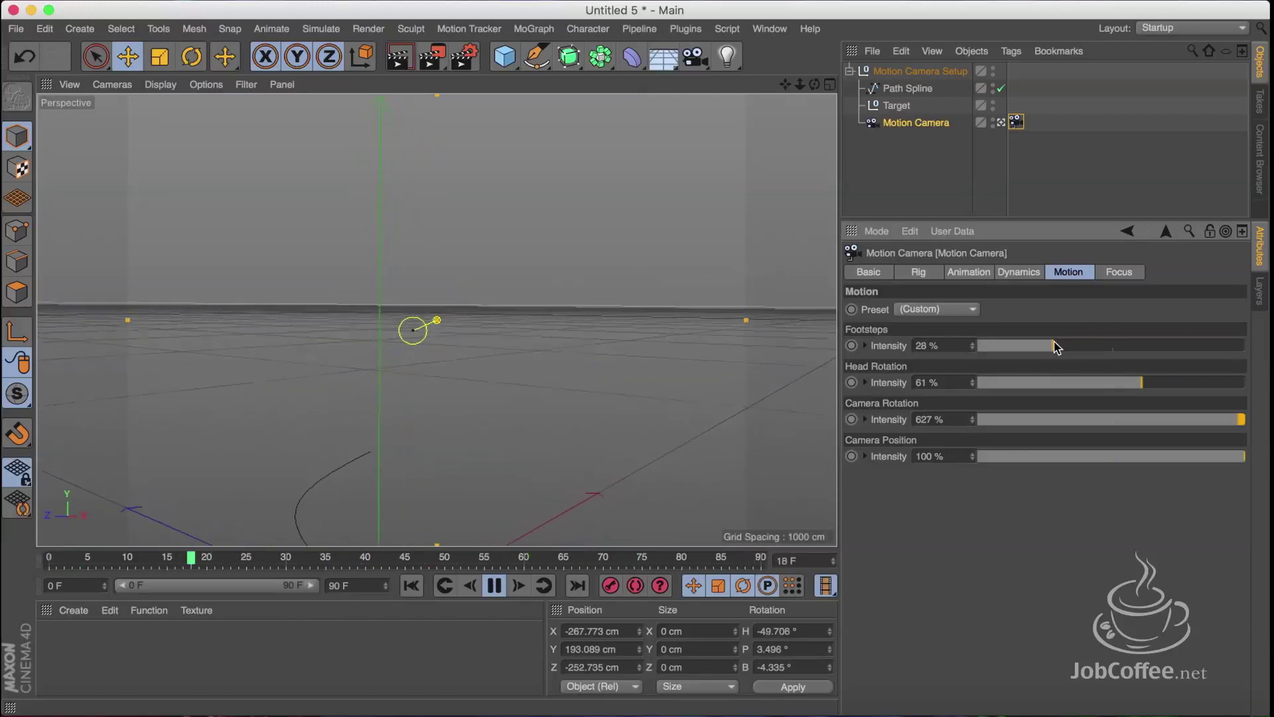
# - Add a Camera Crane setup from the camera types and stop playback
pyautogui.click(694, 59)
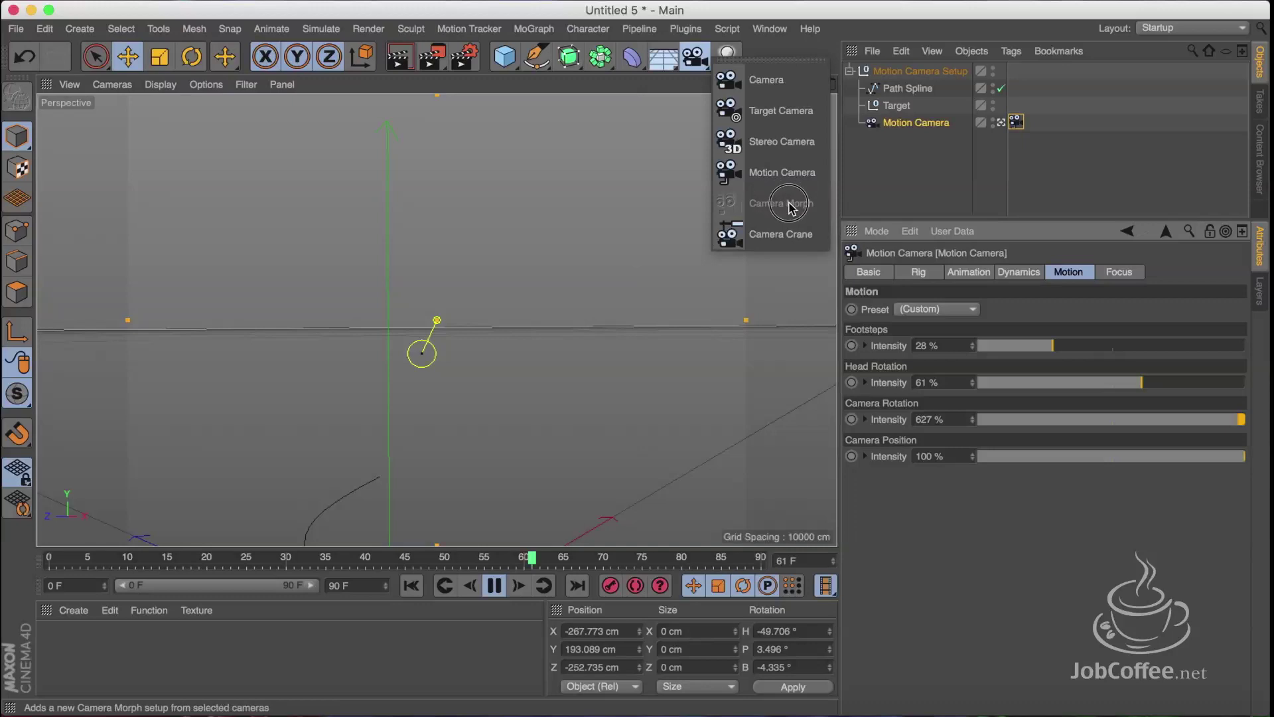
pyautogui.click(781, 236)
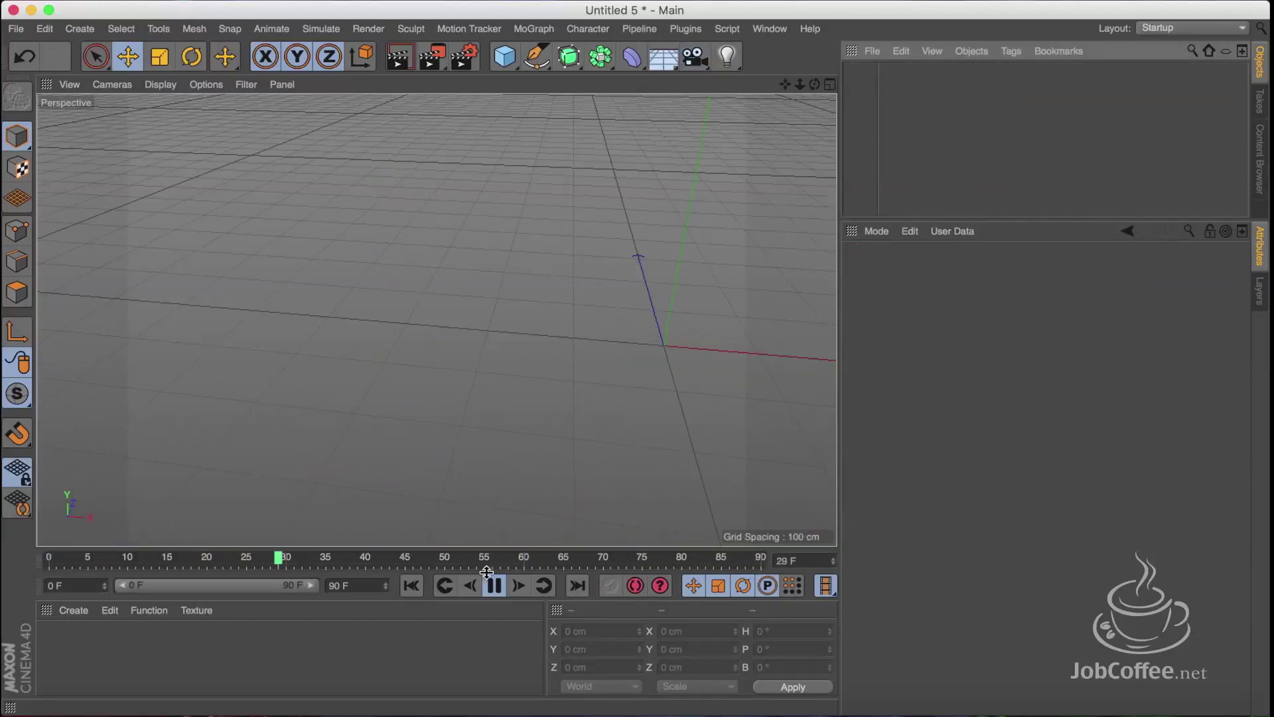
pyautogui.click(494, 585)
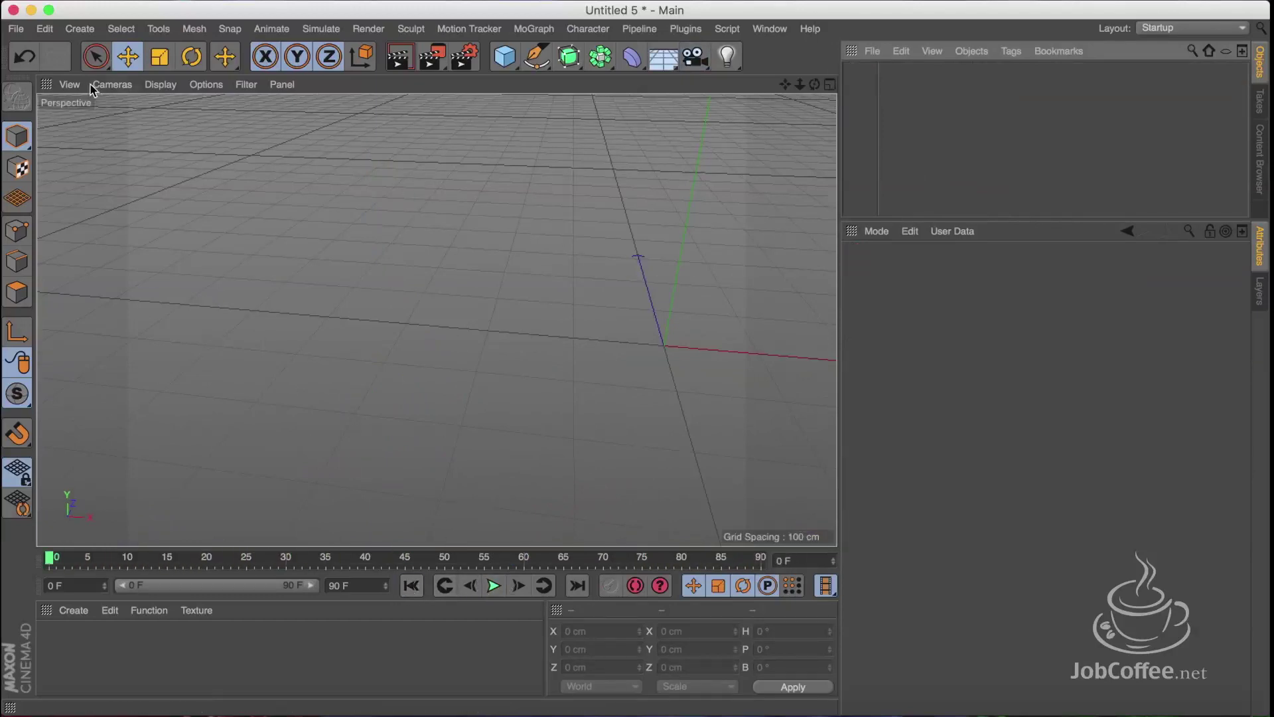
# - Reset the viewport to its default framing and add a Camera Crane rig
pyautogui.click(69, 84)
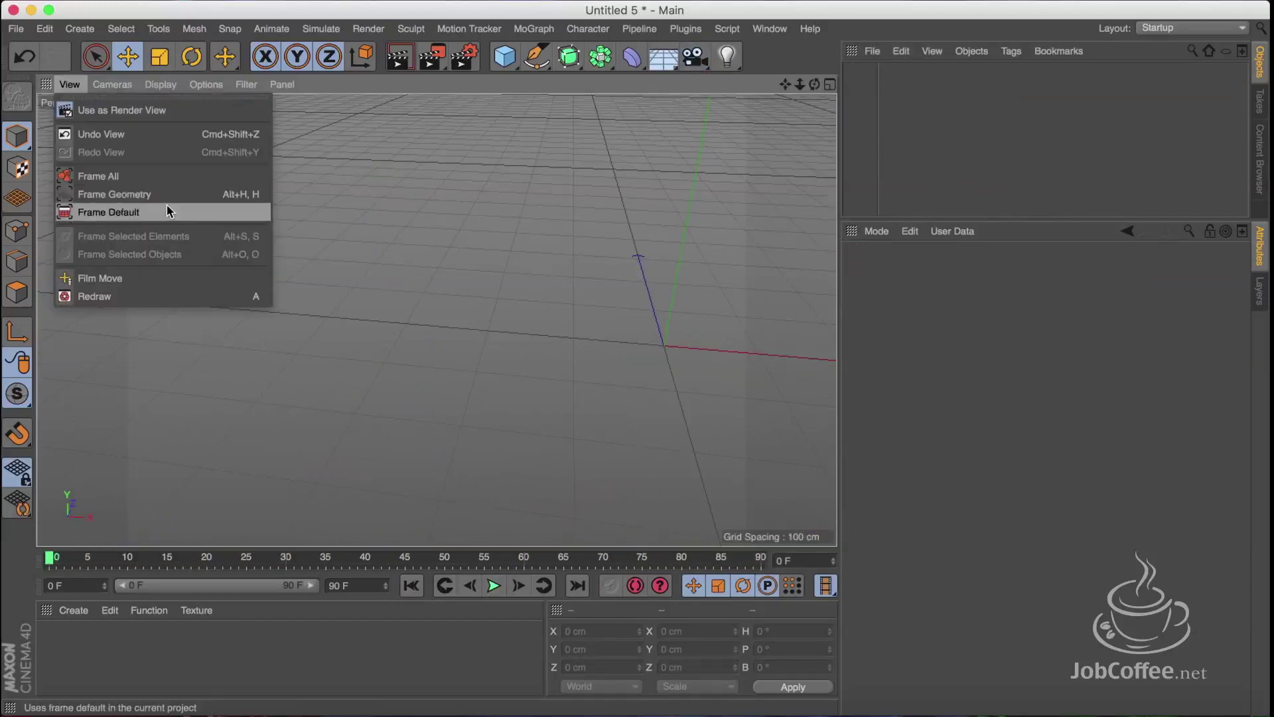
pyautogui.click(166, 209)
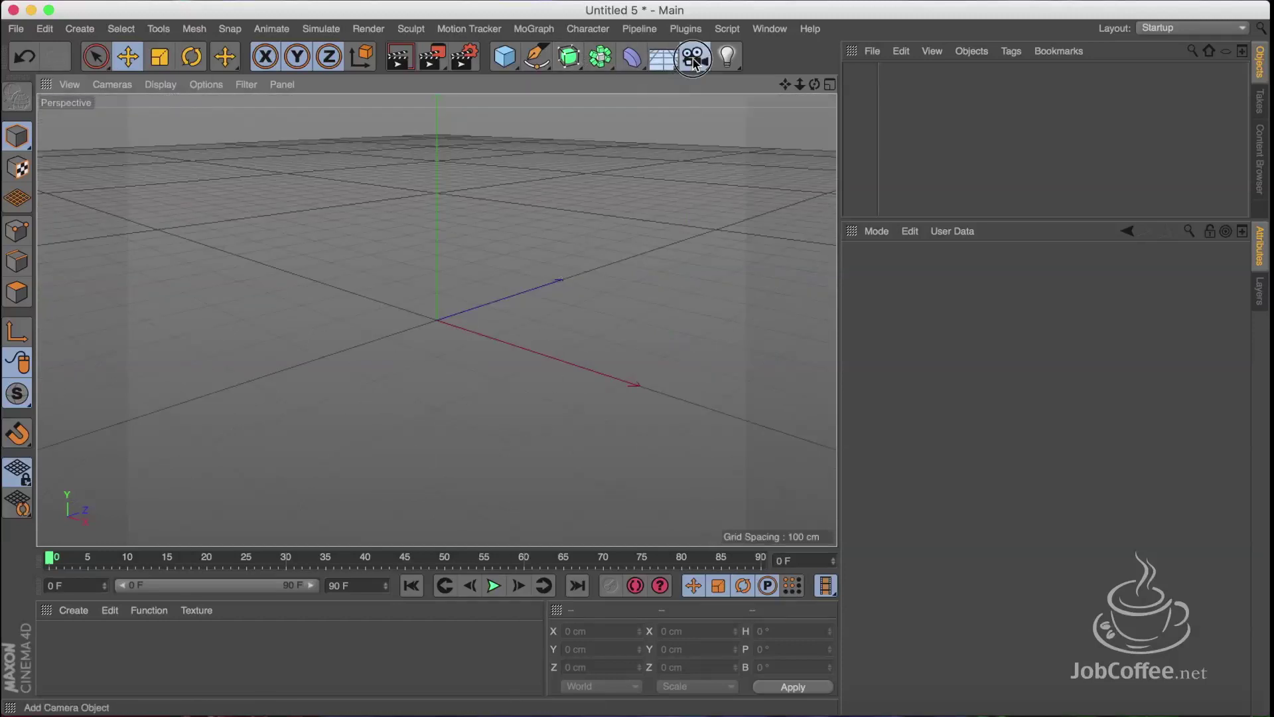
pyautogui.moveTo(694, 60); pyautogui.dragTo(790, 243)
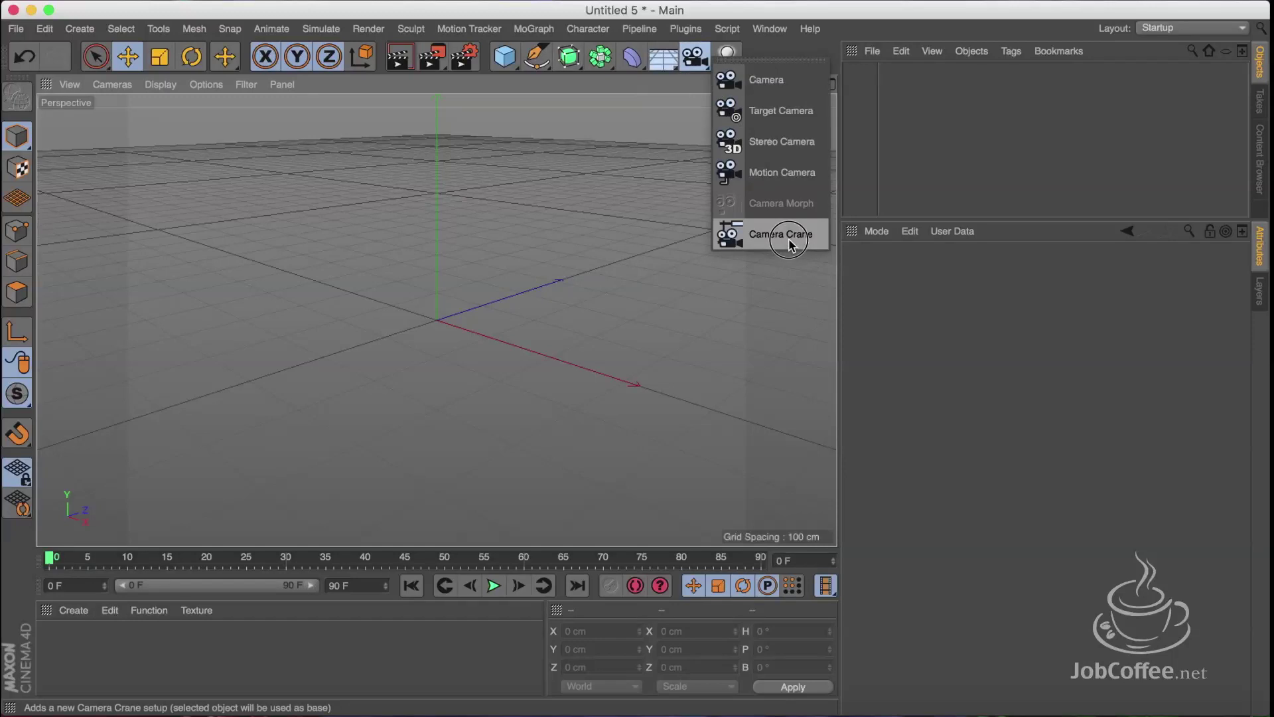
pyautogui.click(790, 242)
pyautogui.moveTo(786, 85); pyautogui.dragTo(574, 159)
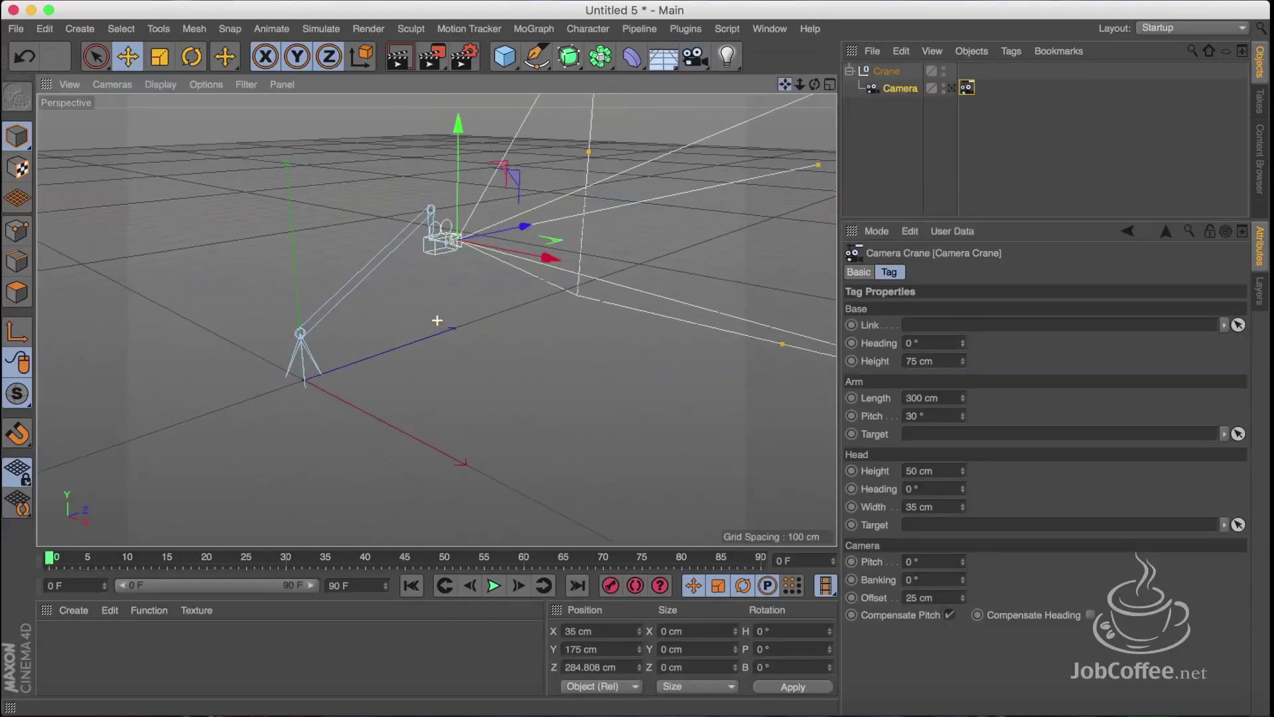
pyautogui.moveTo(815, 86); pyautogui.dragTo(816, 87)
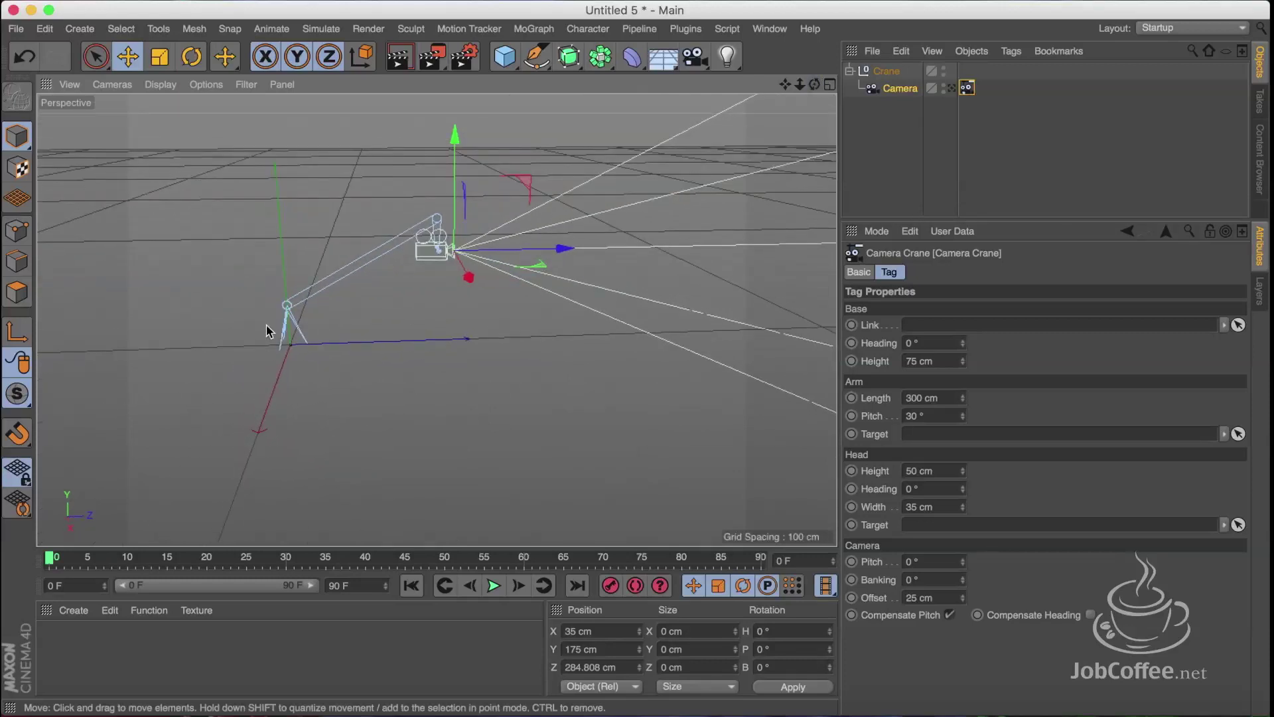
# - Set the crane's arm pitch to 0.3° and head heading to 1.8°
pyautogui.moveTo(962, 342)
pyautogui.mouseDown()
pyautogui.moveTo(967, 325)
pyautogui.moveTo(963, 350)
pyautogui.mouseUp()
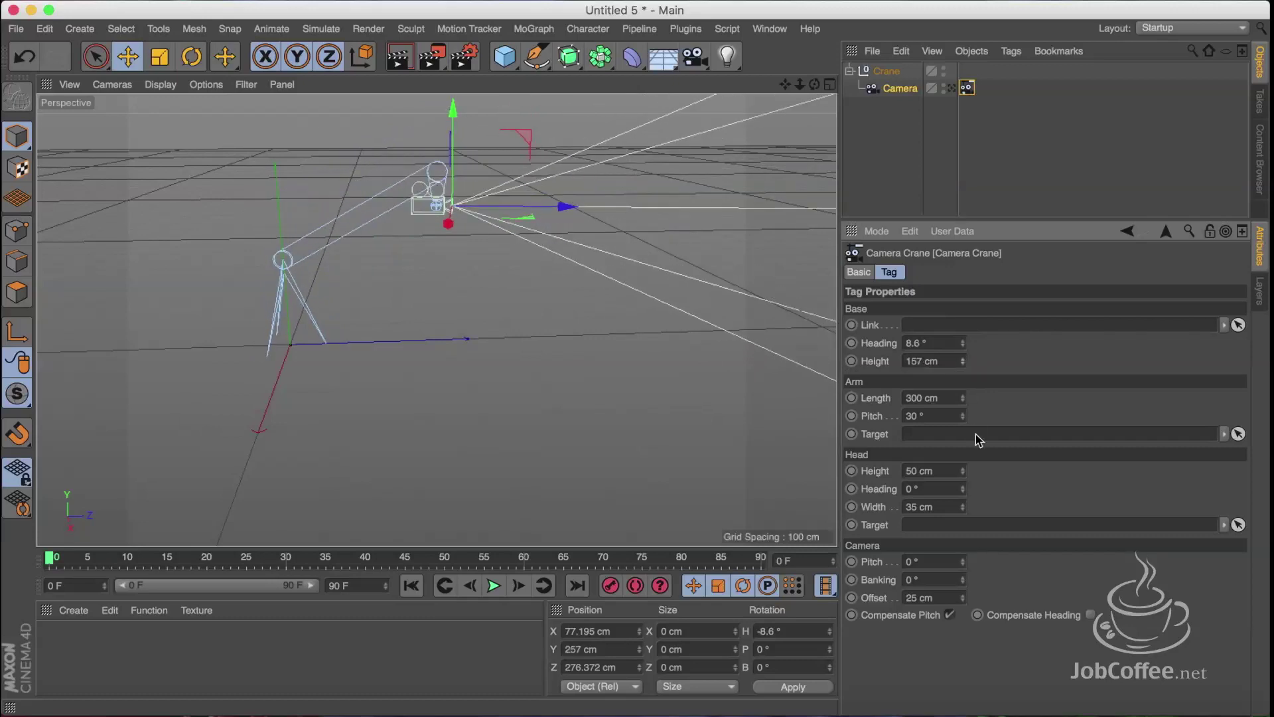
pyautogui.moveTo(964, 416)
pyautogui.mouseDown()
pyautogui.moveTo(964, 405)
pyautogui.moveTo(962, 435)
pyautogui.moveTo(963, 422)
pyautogui.mouseUp()
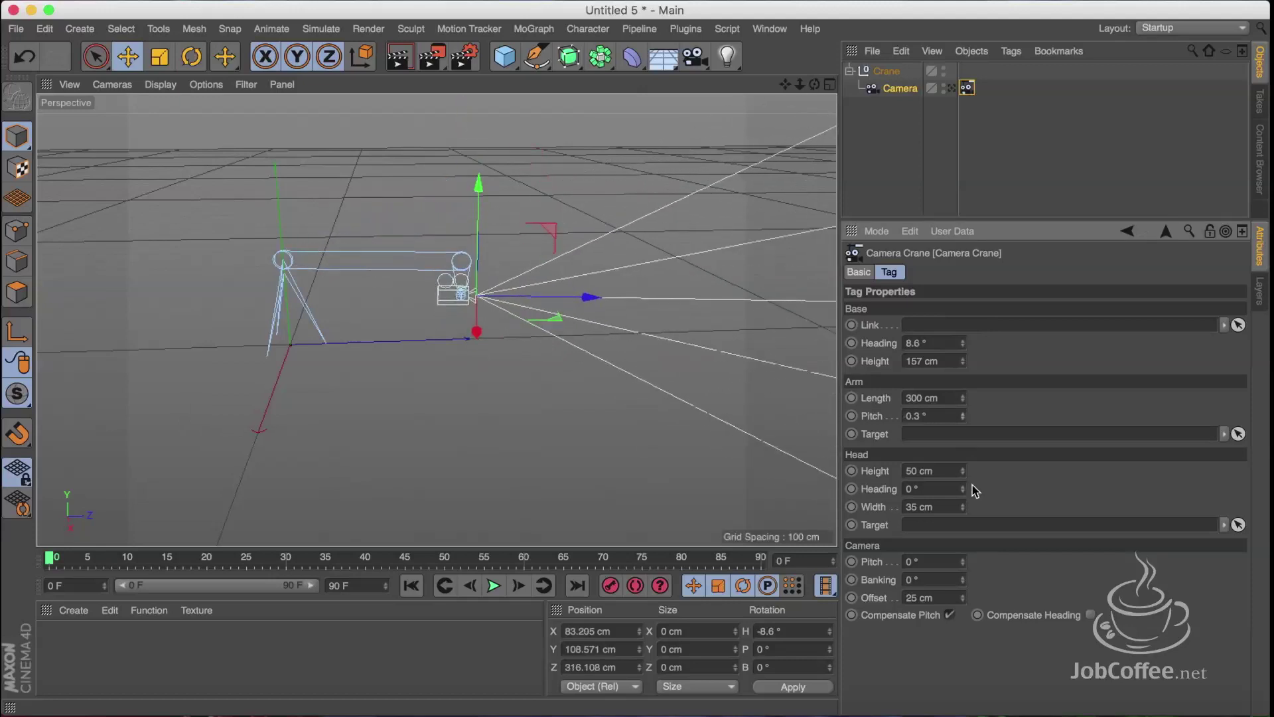
pyautogui.moveTo(963, 470)
pyautogui.mouseDown()
pyautogui.moveTo(962, 452)
pyautogui.moveTo(963, 499)
pyautogui.mouseUp()
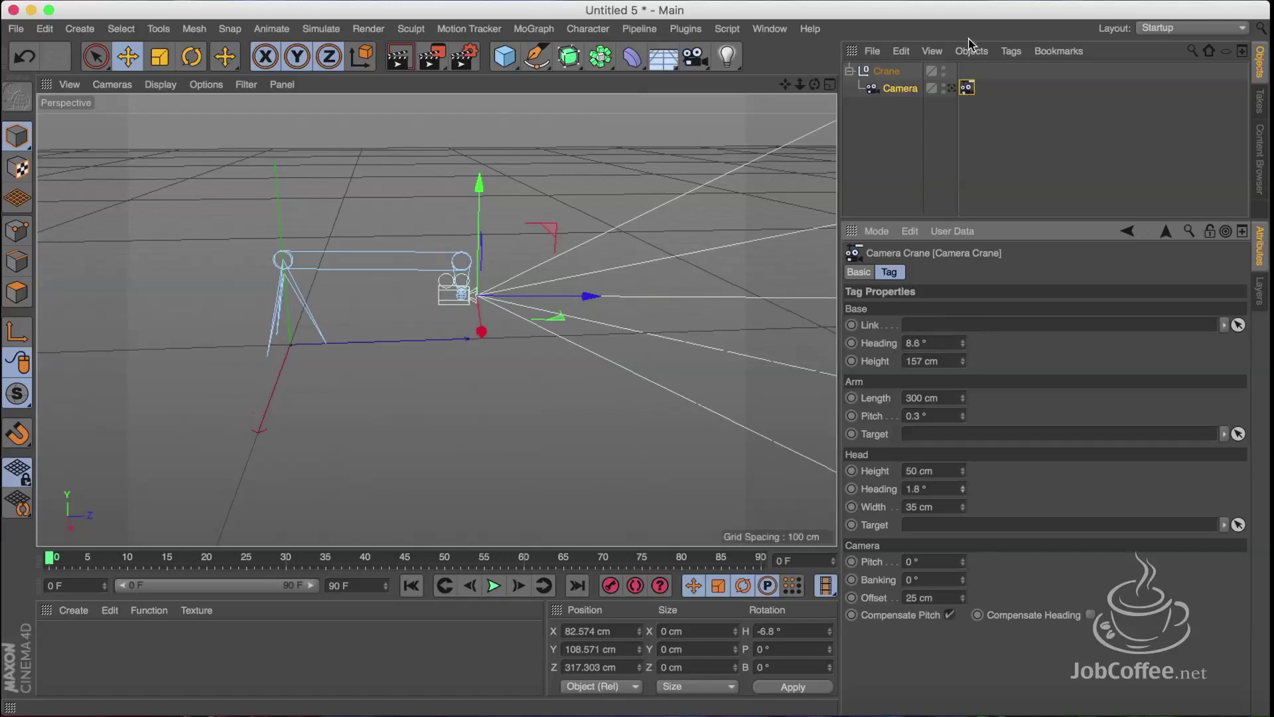
# - Start a new scene and add two plain cameras, Camera and Camera.1
pyautogui.click(951, 89)
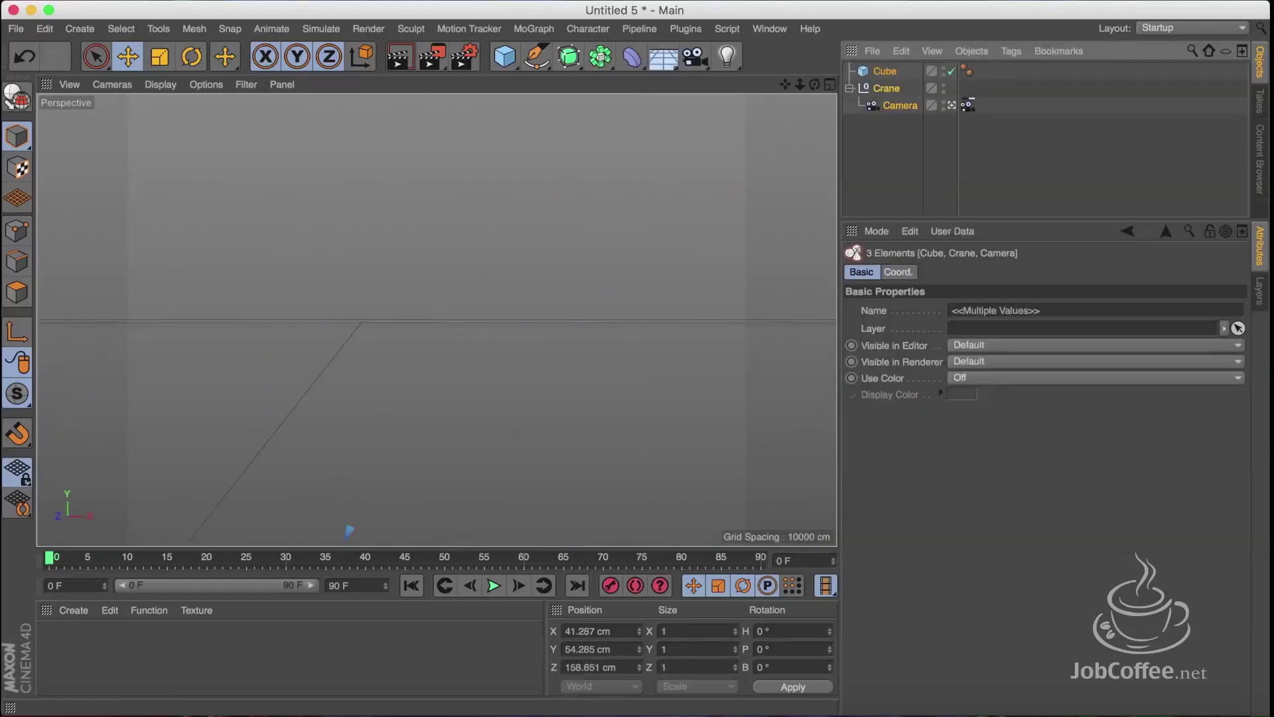
pyautogui.moveTo(694, 59); pyautogui.dragTo(785, 208)
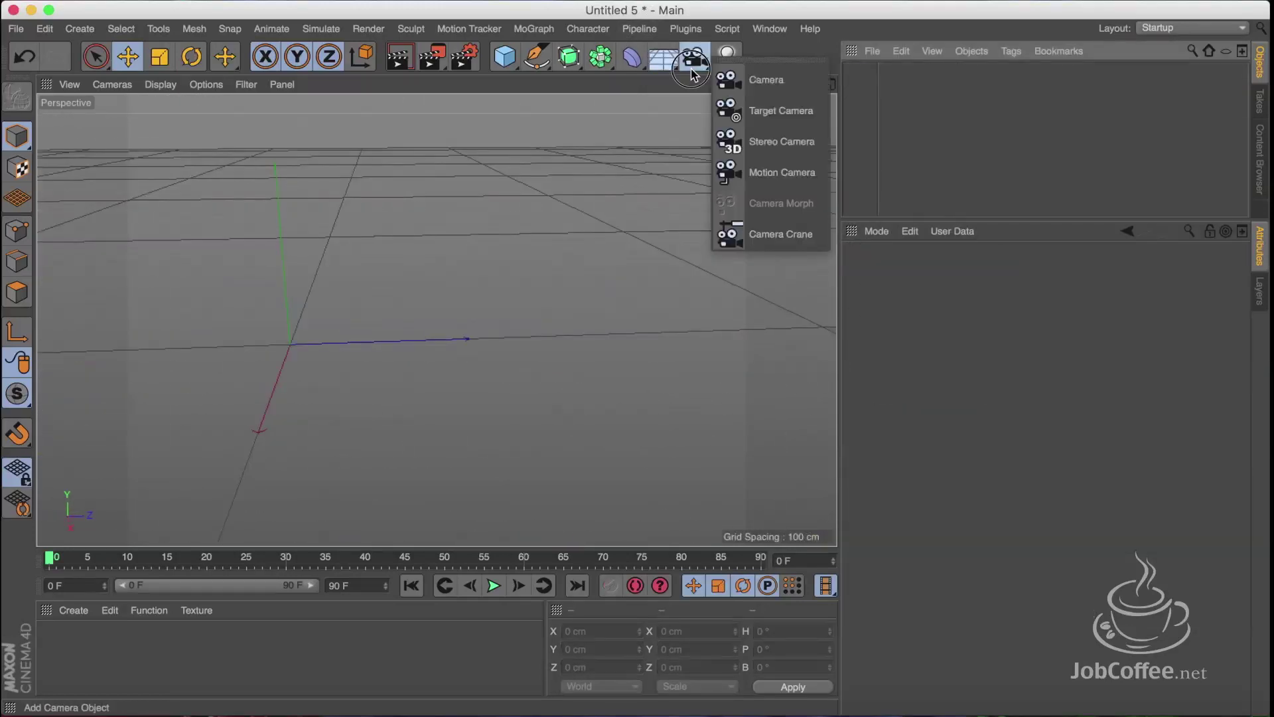
pyautogui.click(748, 95)
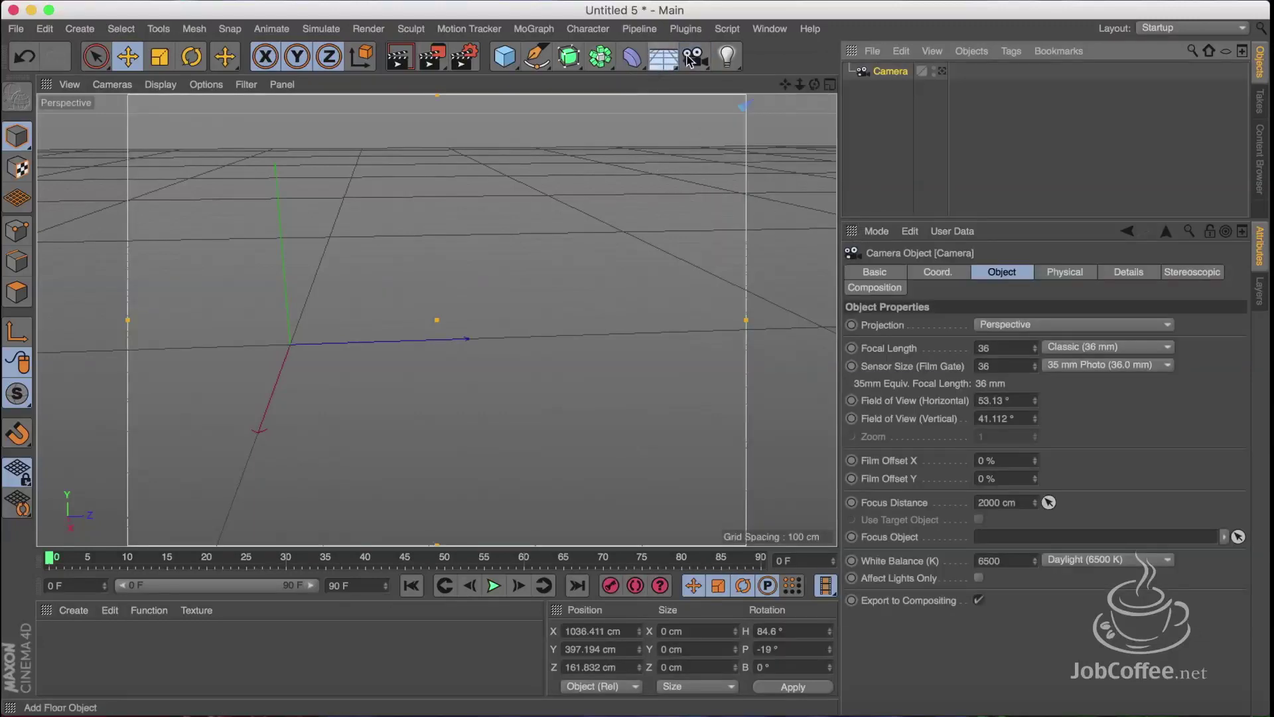
pyautogui.moveTo(690, 60); pyautogui.dragTo(746, 80)
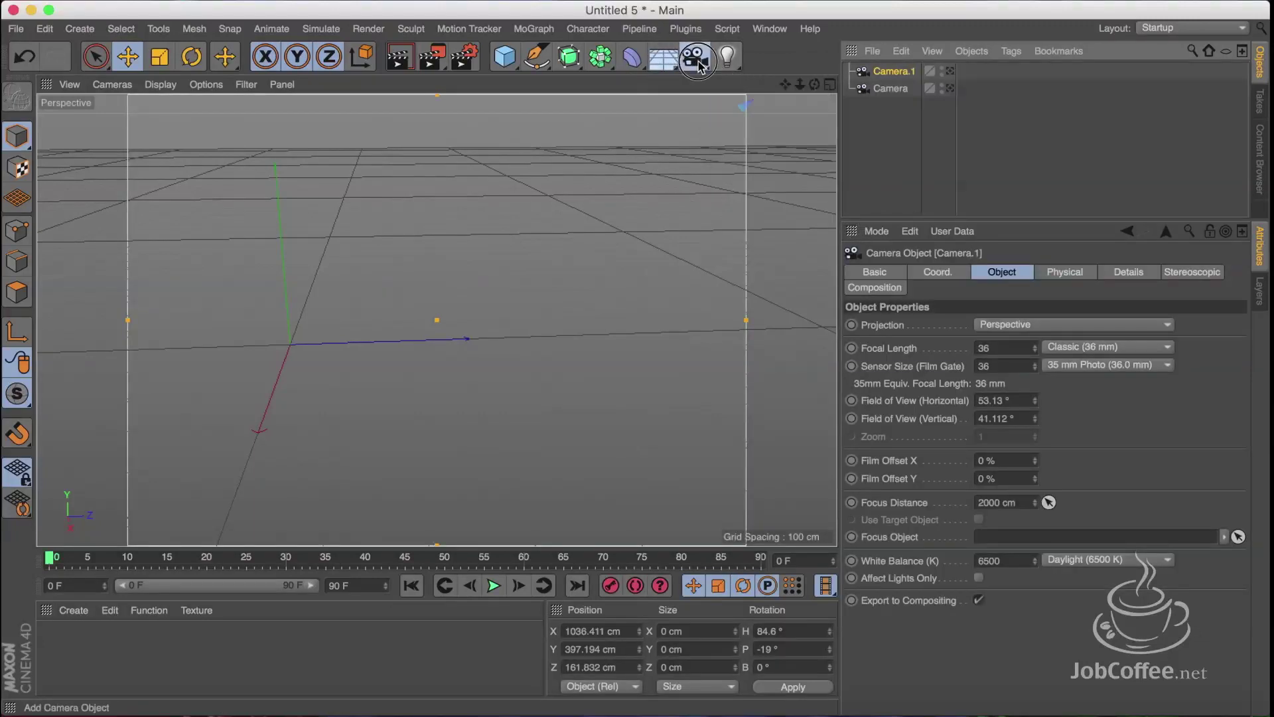
pyautogui.moveTo(699, 65); pyautogui.dragTo(856, 136)
pyautogui.keyDown('shift'); pyautogui.click(886, 88); pyautogui.keyUp('shift')
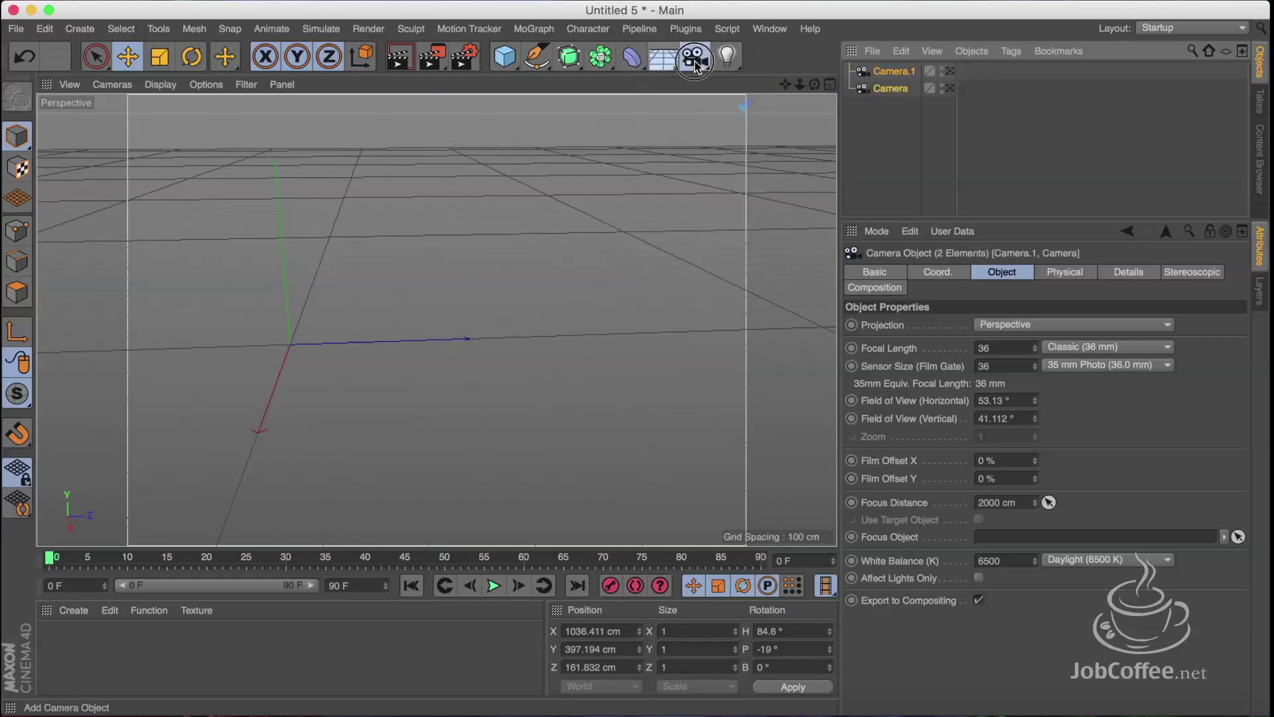
pyautogui.moveTo(695, 64); pyautogui.dragTo(800, 210)
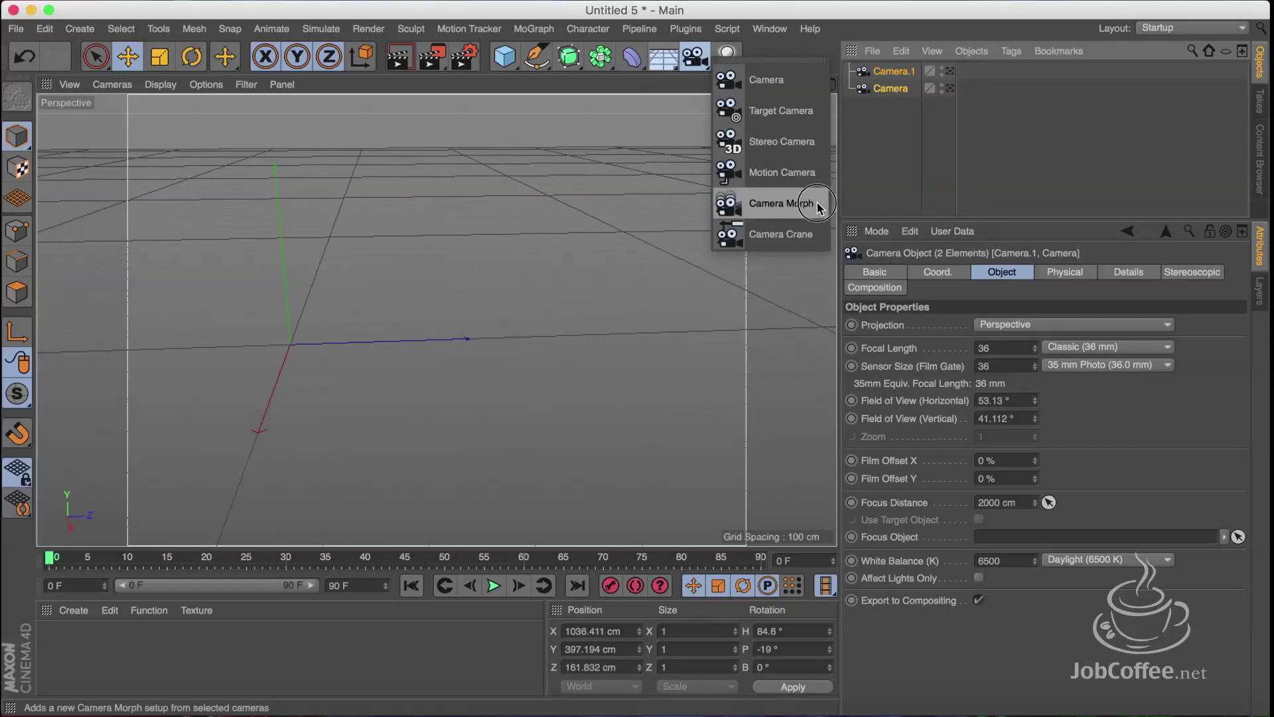
pyautogui.click(891, 188)
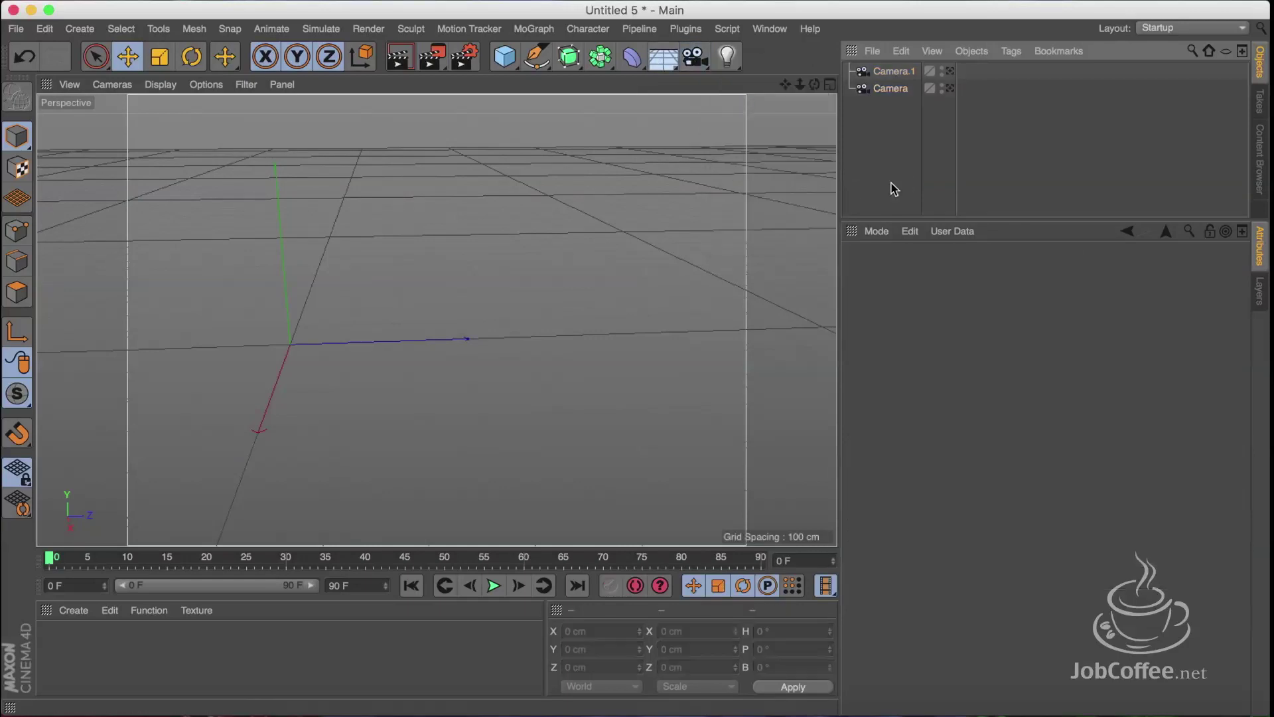
# - Add a Cube and a Sphere, moving the sphere far out along X
pyautogui.click(505, 60)
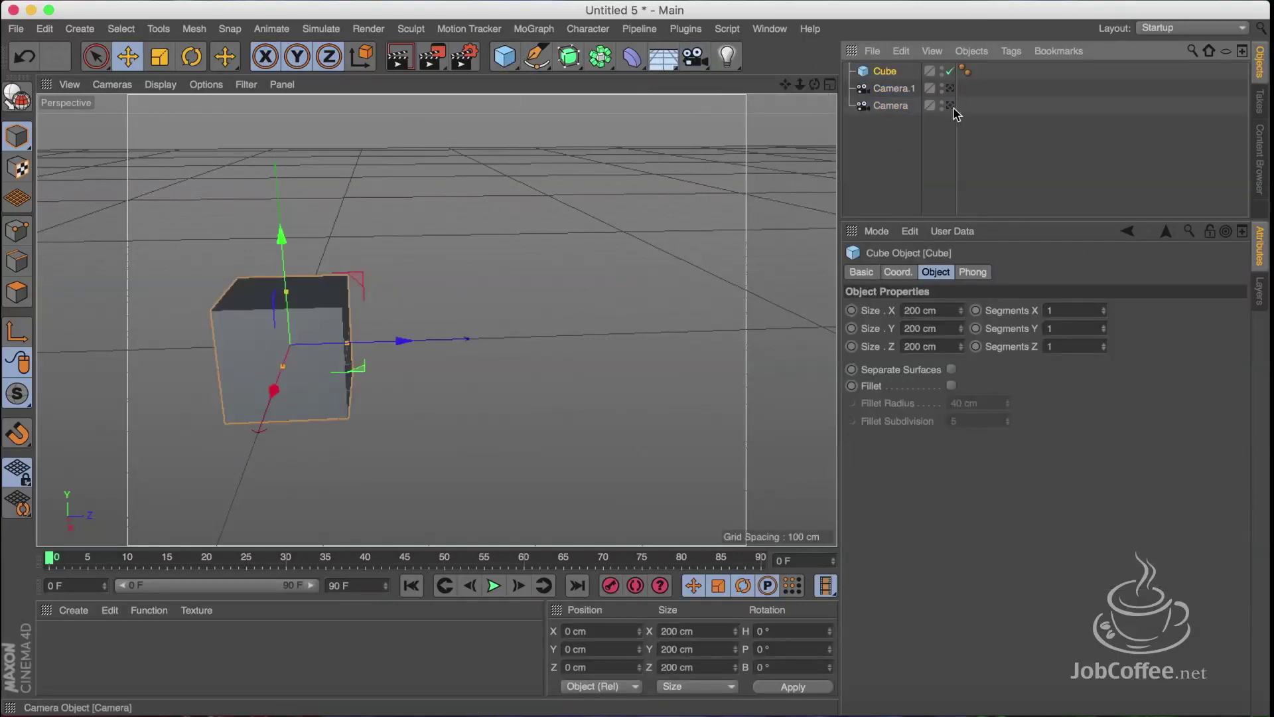
pyautogui.moveTo(814, 84)
pyautogui.mouseDown()
pyautogui.moveTo(783, 100)
pyautogui.moveTo(837, 106)
pyautogui.moveTo(823, 93)
pyautogui.mouseUp()
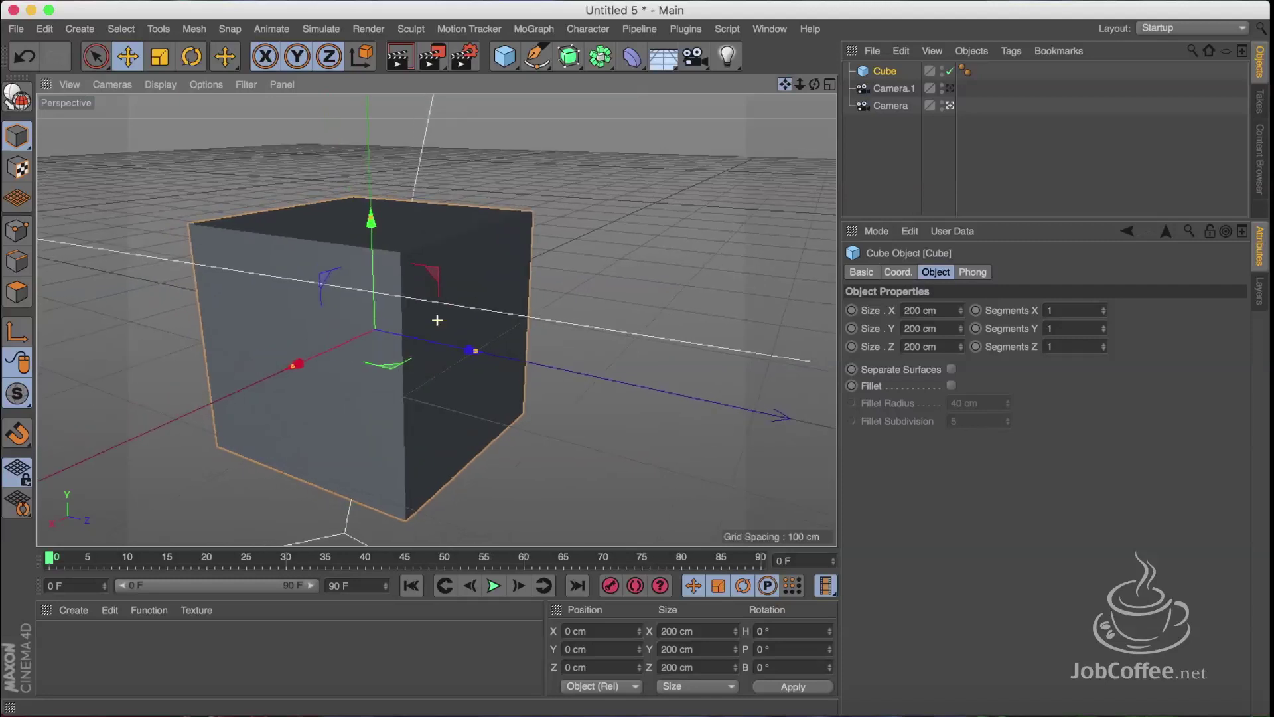
pyautogui.moveTo(438, 321); pyautogui.dragTo(491, 335)
pyautogui.moveTo(504, 56)
pyautogui.mouseDown()
pyautogui.moveTo(844, 163)
pyautogui.moveTo(856, 110)
pyautogui.mouseUp()
pyautogui.click(889, 104)
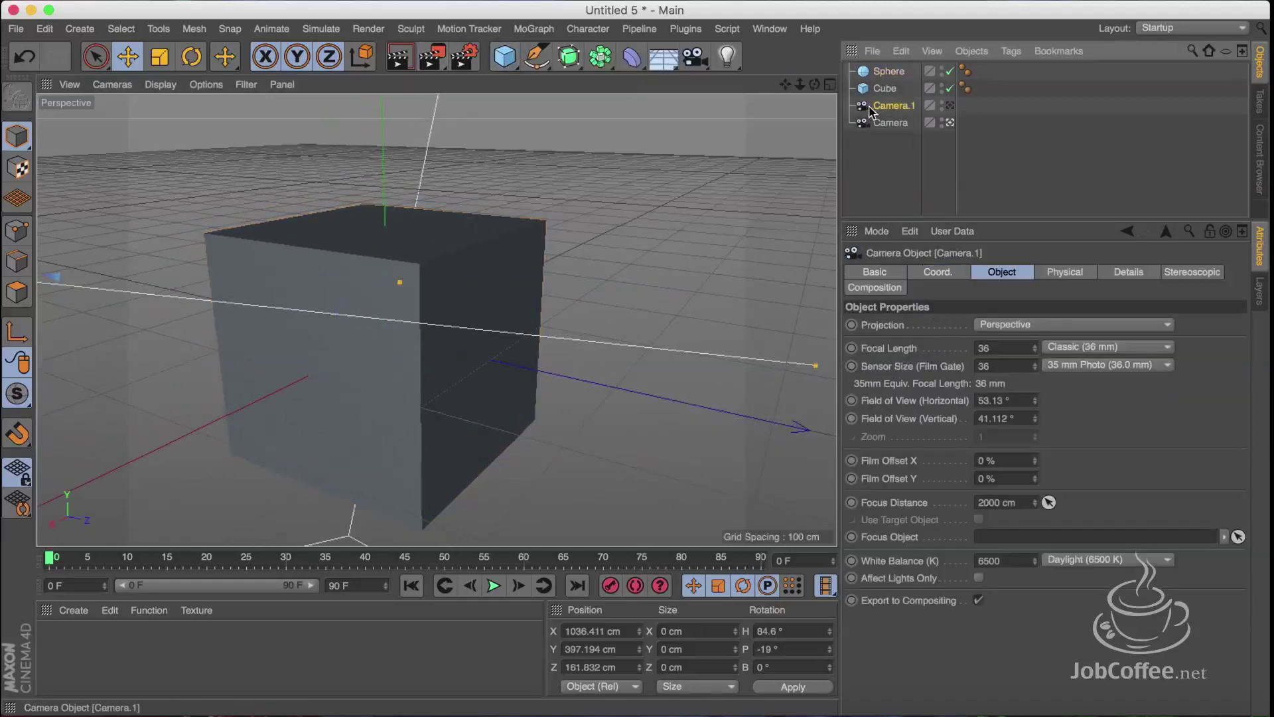
pyautogui.click(882, 73)
pyautogui.moveTo(308, 372)
pyautogui.mouseDown()
pyautogui.moveTo(602, 274)
pyautogui.moveTo(752, 198)
pyautogui.mouseUp()
# - Frame the sphere through Camera.1, then return to perspective and select both cameras
pyautogui.click(950, 105)
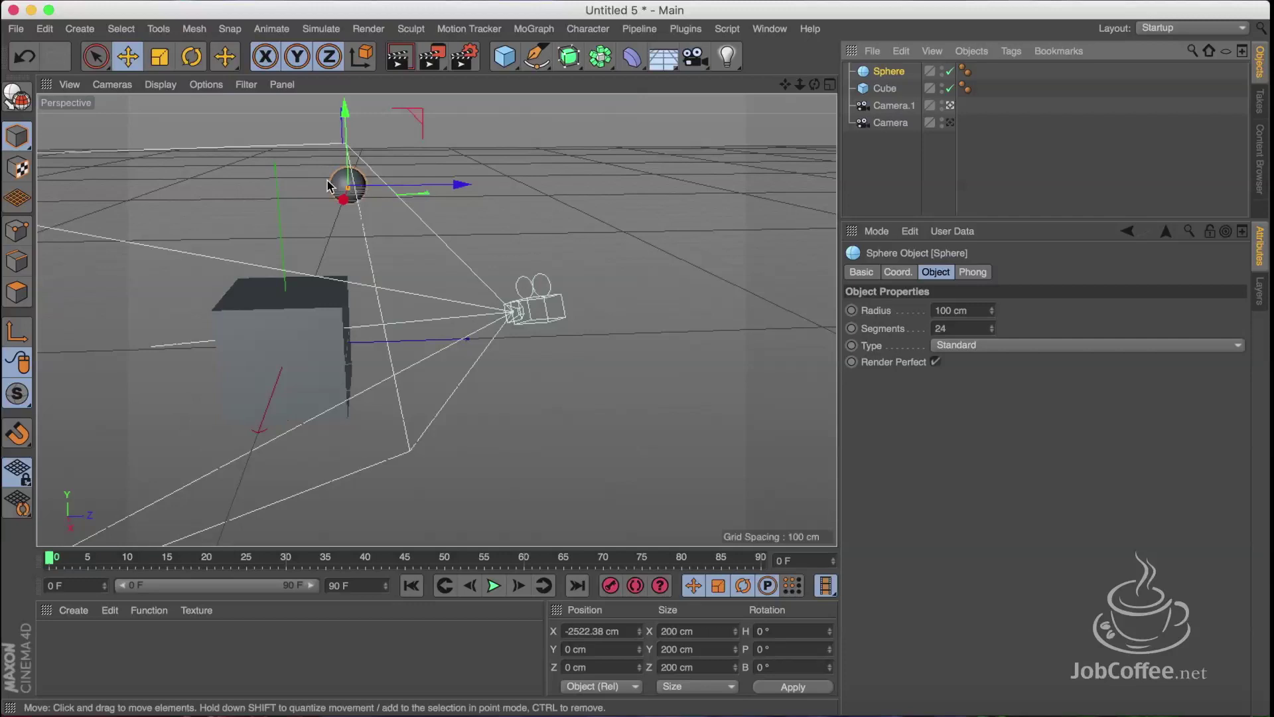
pyautogui.press('o')
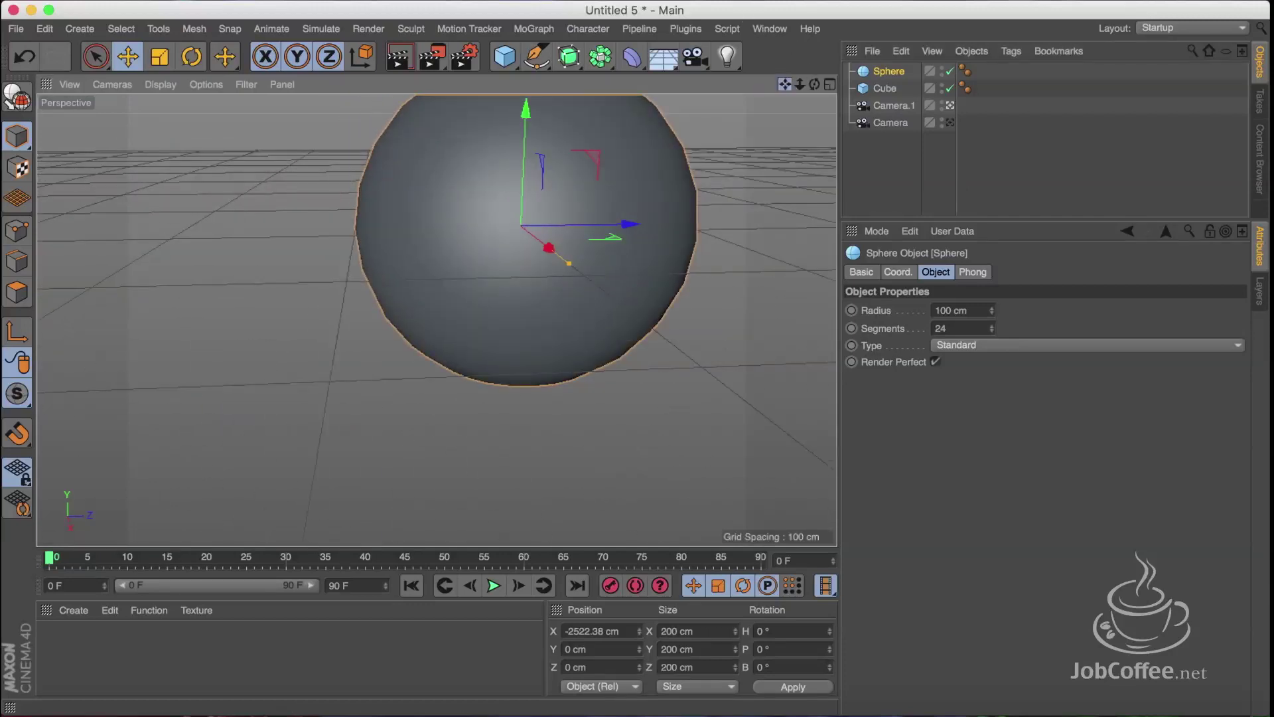
pyautogui.moveTo(787, 84); pyautogui.dragTo(790, 85)
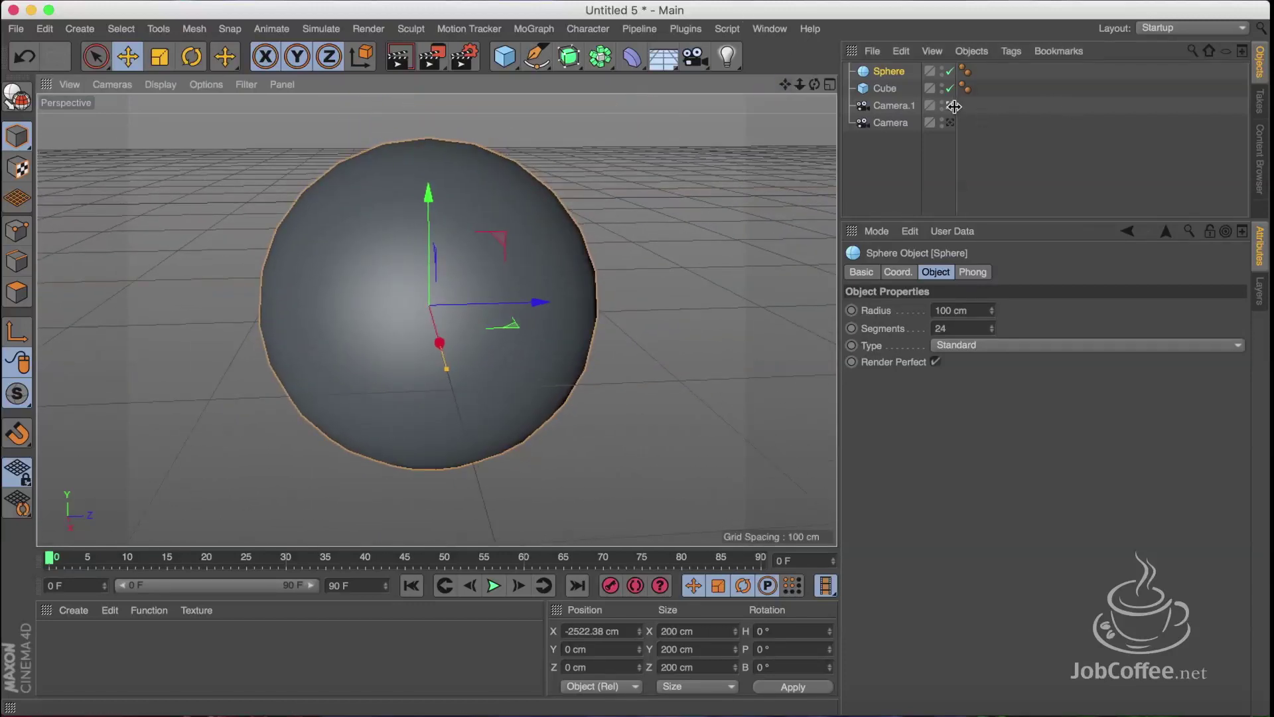
pyautogui.click(951, 106)
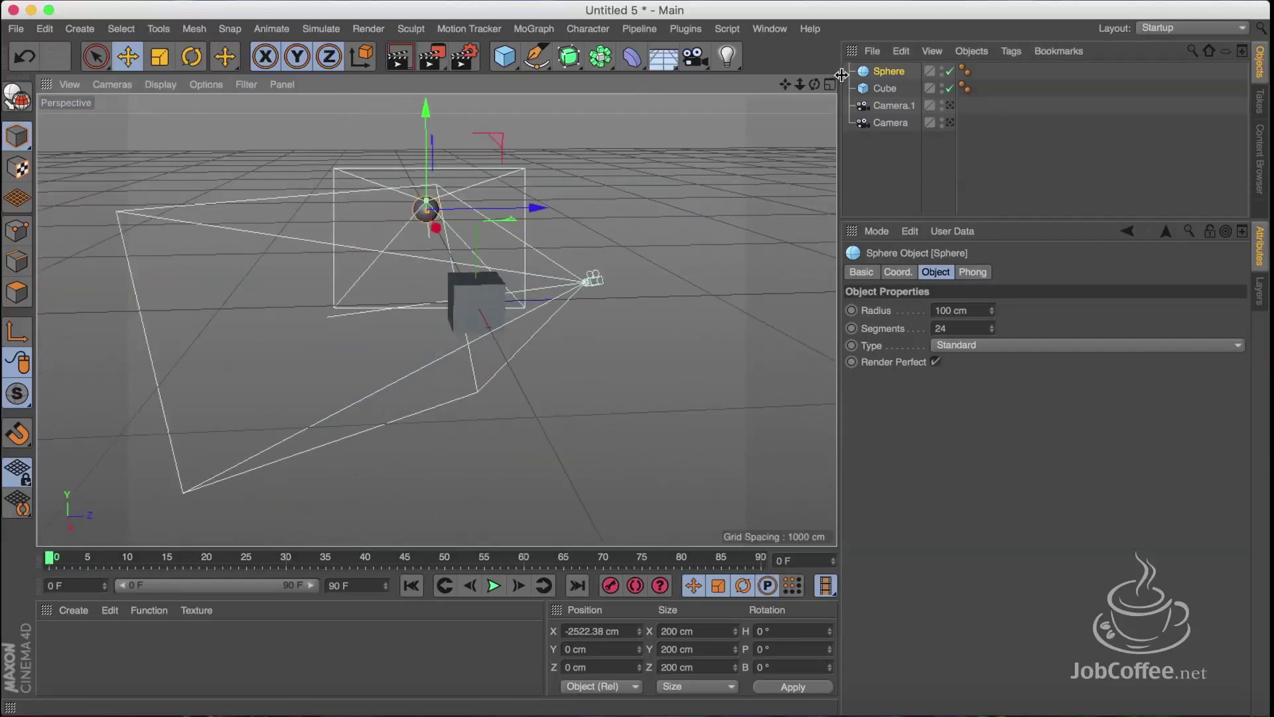
pyautogui.moveTo(821, 87)
pyautogui.mouseDown()
pyautogui.moveTo(785, 87)
pyautogui.moveTo(814, 84)
pyautogui.mouseUp()
pyautogui.keyDown('alt'); pyautogui.moveTo(436, 320); pyautogui.dragTo(437, 321); pyautogui.keyUp('alt')
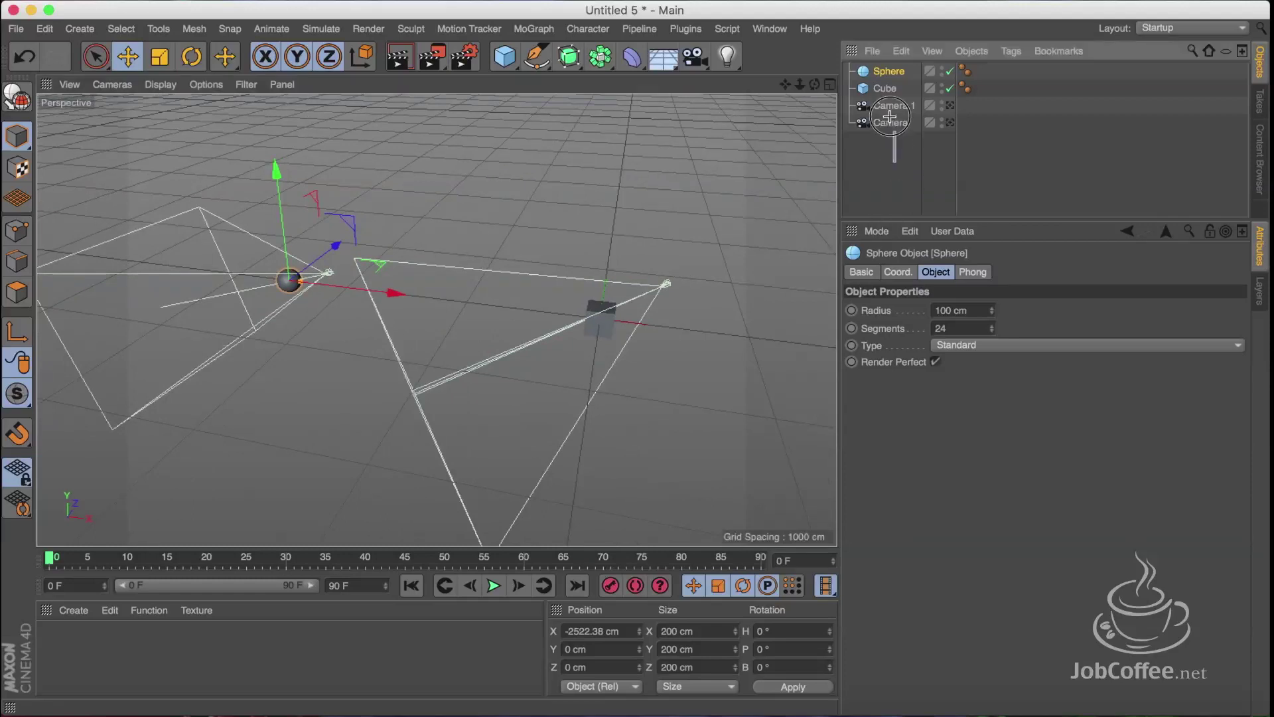
pyautogui.moveTo(890, 117); pyautogui.dragTo(890, 107)
pyautogui.moveTo(694, 56); pyautogui.dragTo(760, 169)
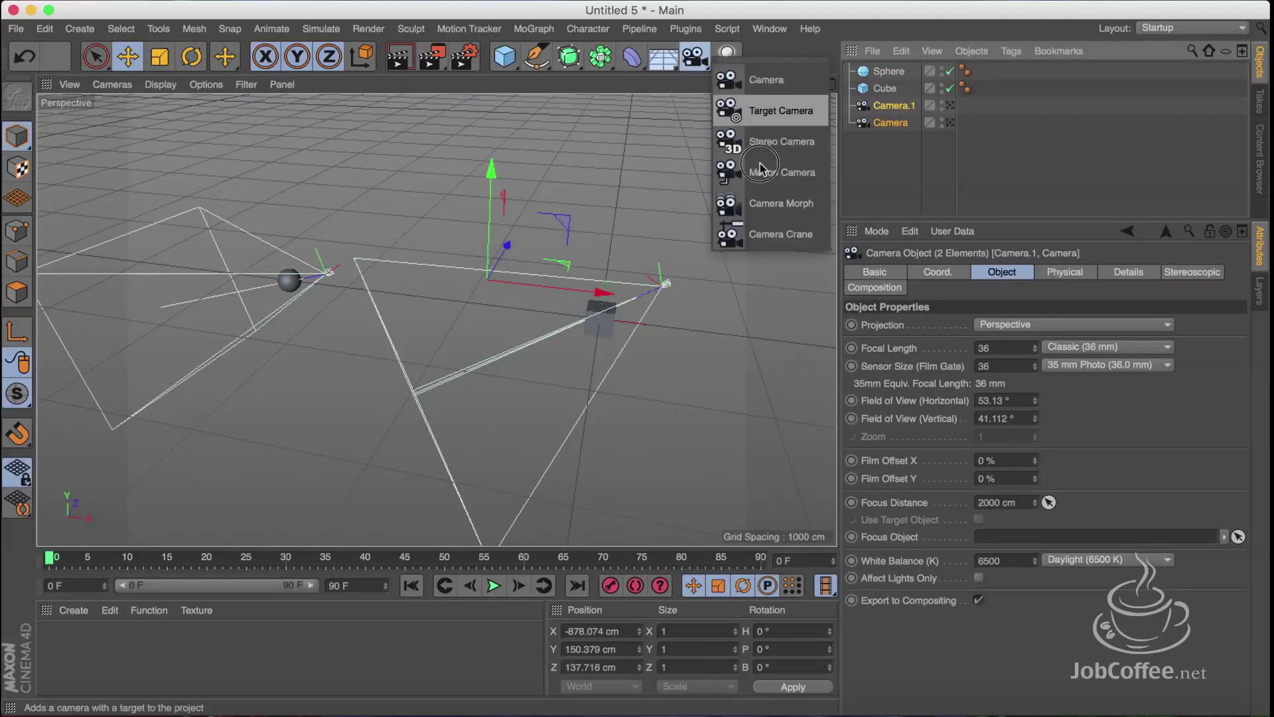
# - Create a Camera Morph from both cameras and raise Blend to 100% to frame the cube
pyautogui.click(799, 208)
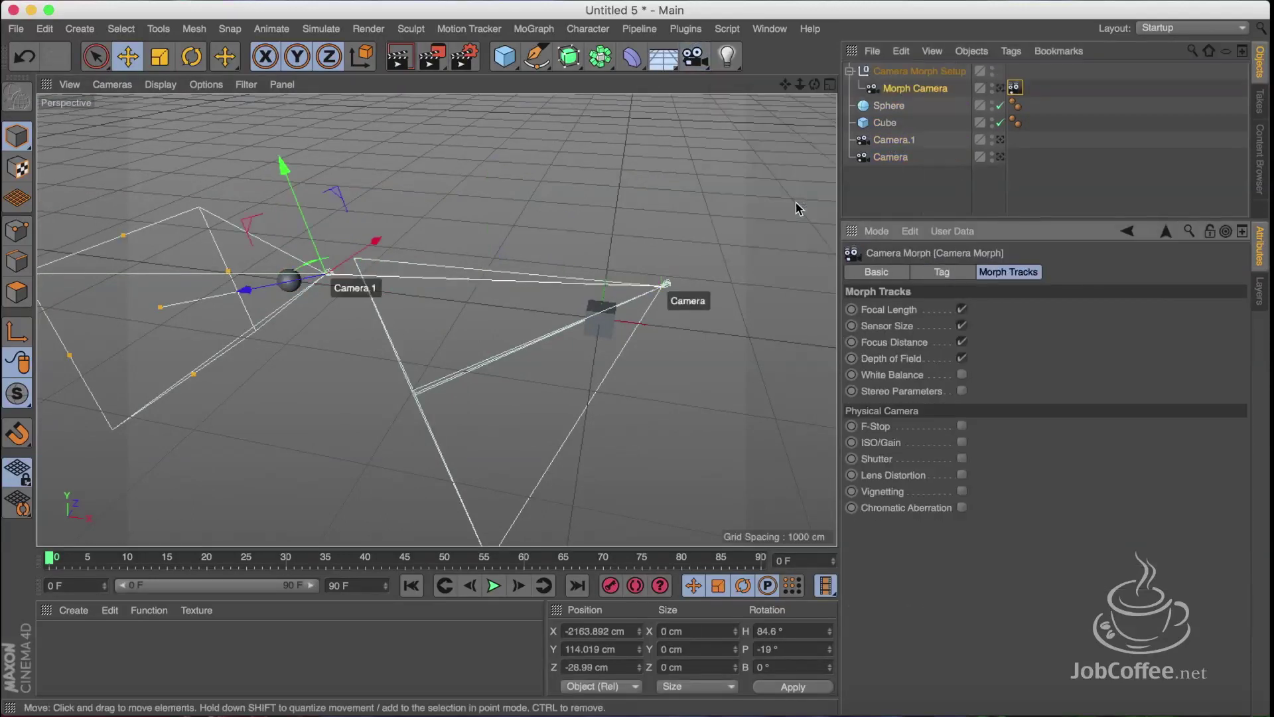
pyautogui.click(1015, 86)
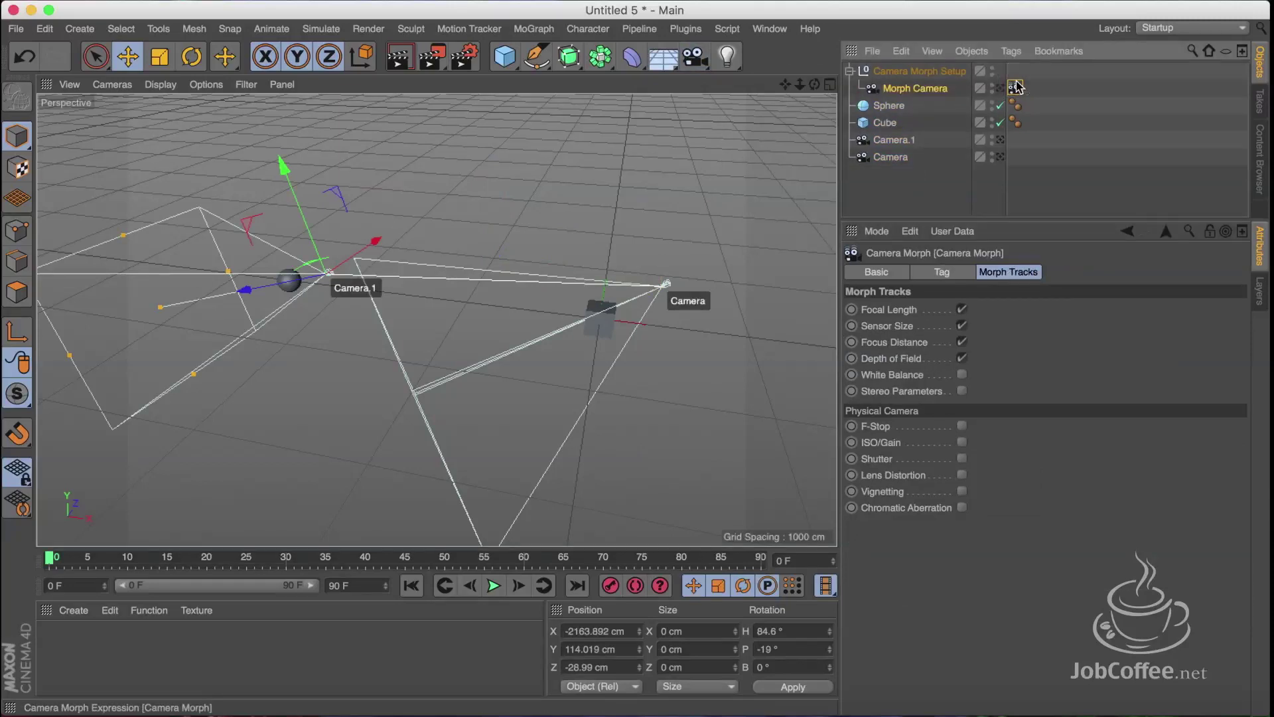
pyautogui.click(956, 272)
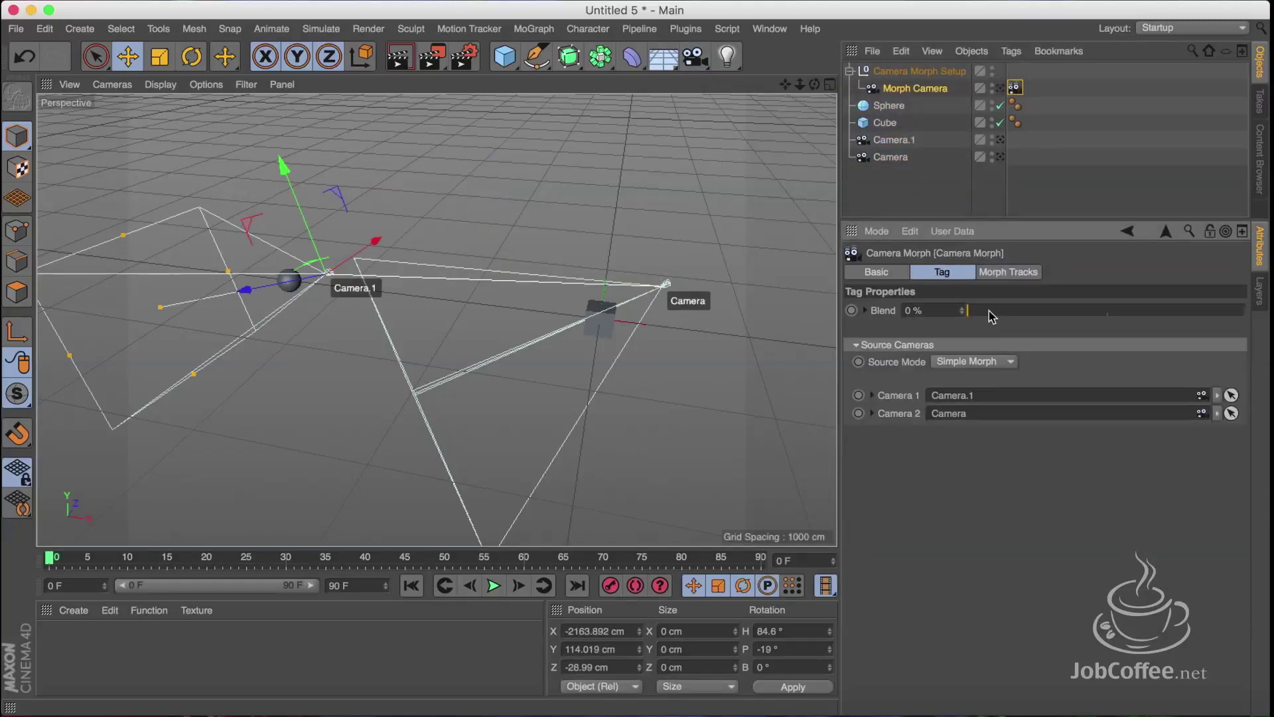
pyautogui.click(1001, 88)
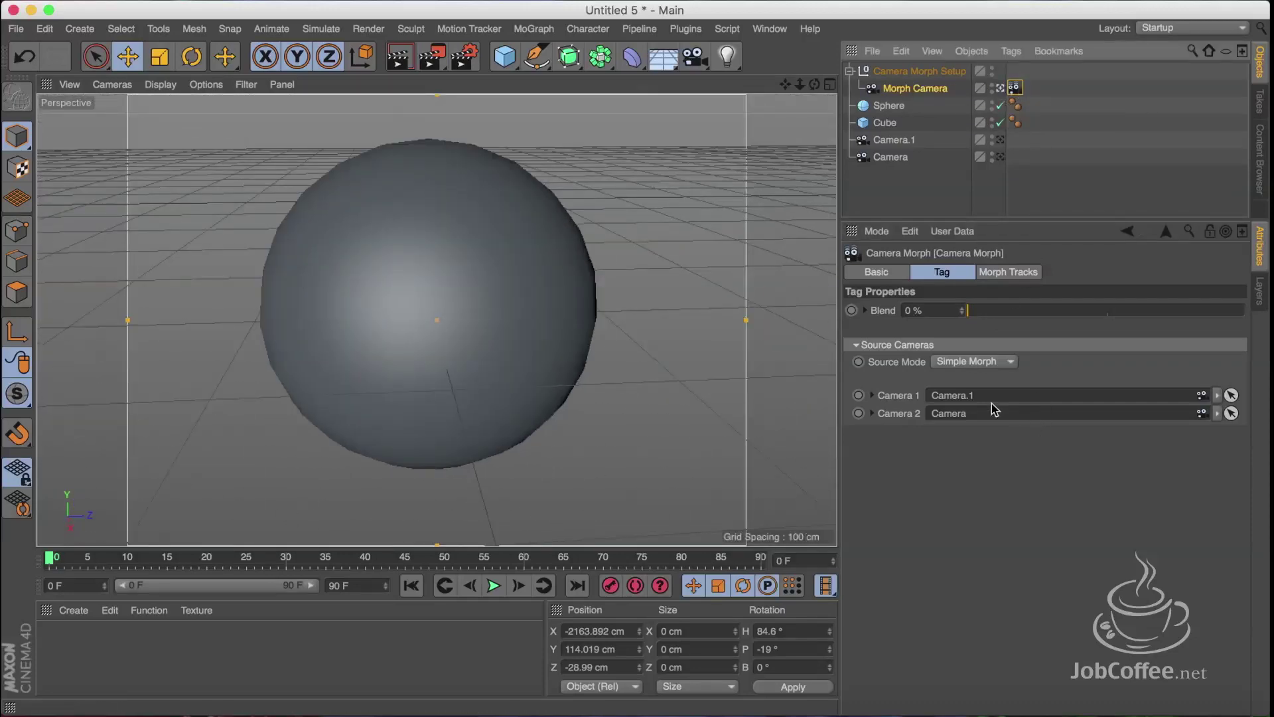
pyautogui.moveTo(981, 312)
pyautogui.mouseDown()
pyautogui.moveTo(1247, 262)
pyautogui.moveTo(1123, 288)
pyautogui.moveTo(909, 302)
pyautogui.mouseUp()
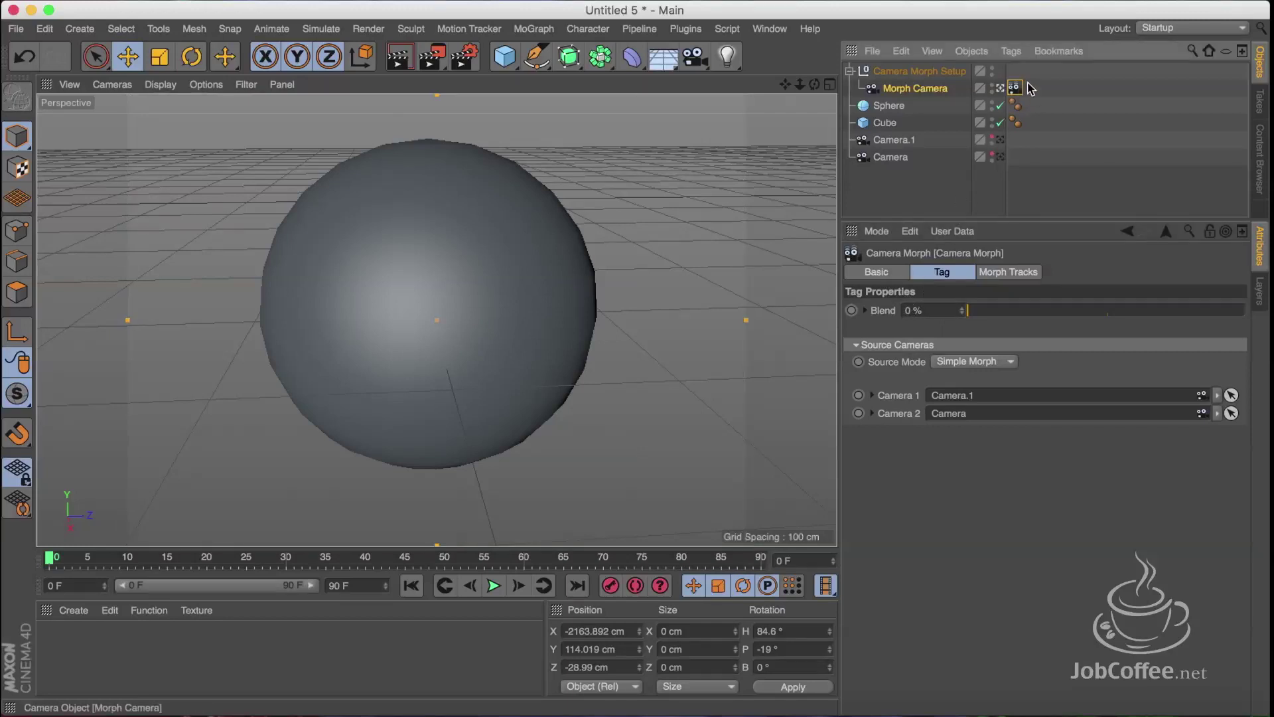
pyautogui.moveTo(971, 305); pyautogui.dragTo(1267, 306)
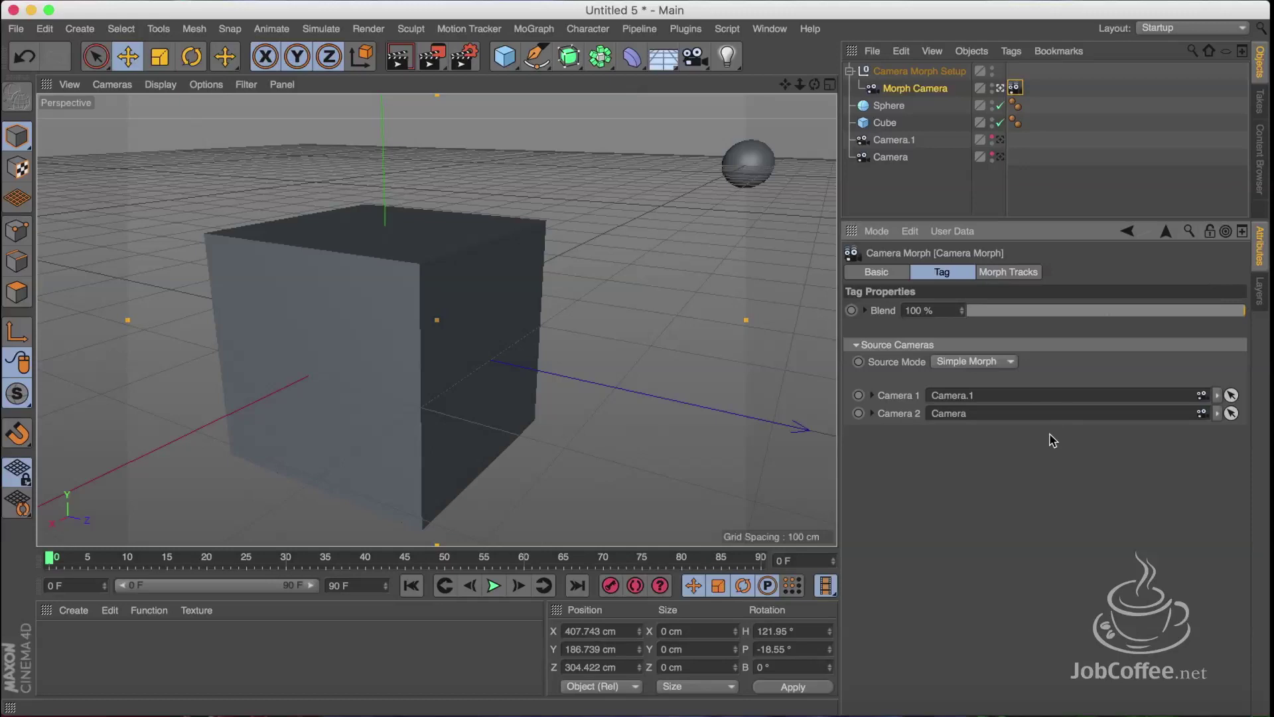
pyautogui.moveTo(1160, 321)
pyautogui.mouseDown()
pyautogui.moveTo(995, 313)
pyautogui.moveTo(1223, 279)
pyautogui.moveTo(1258, 289)
pyautogui.mouseUp()
pyautogui.click(1265, 288)
pyautogui.click(702, 65)
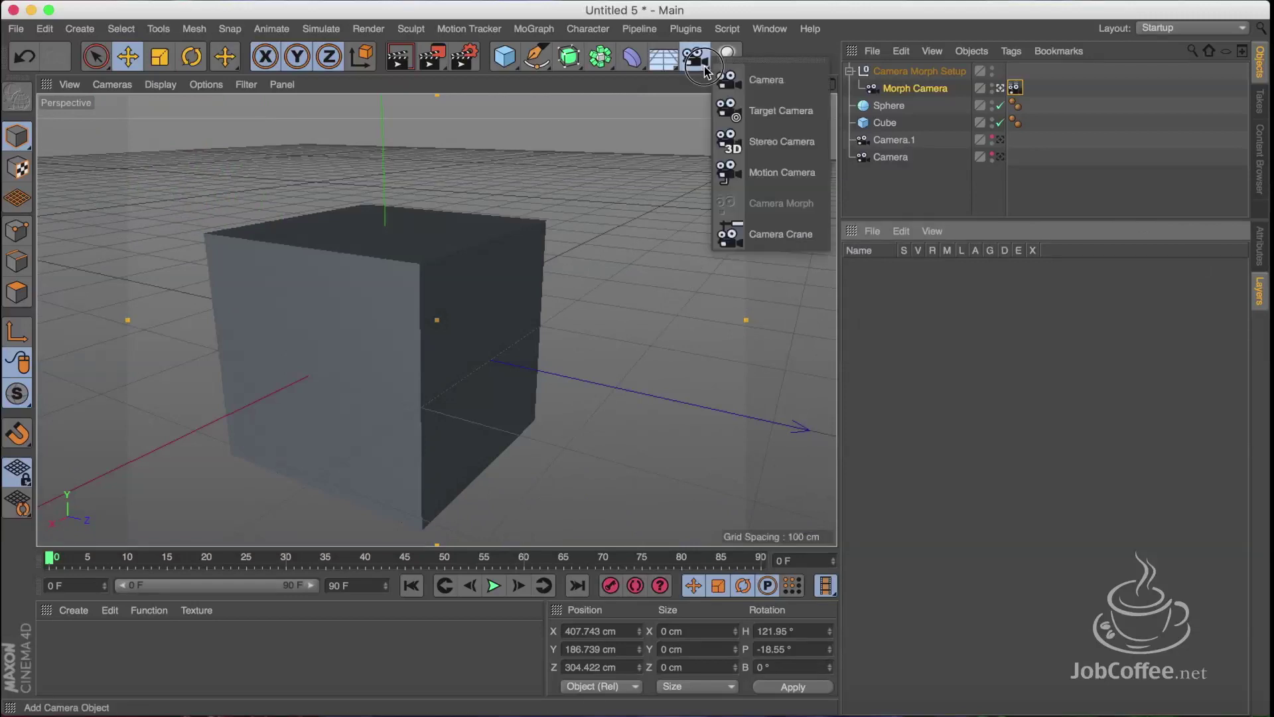